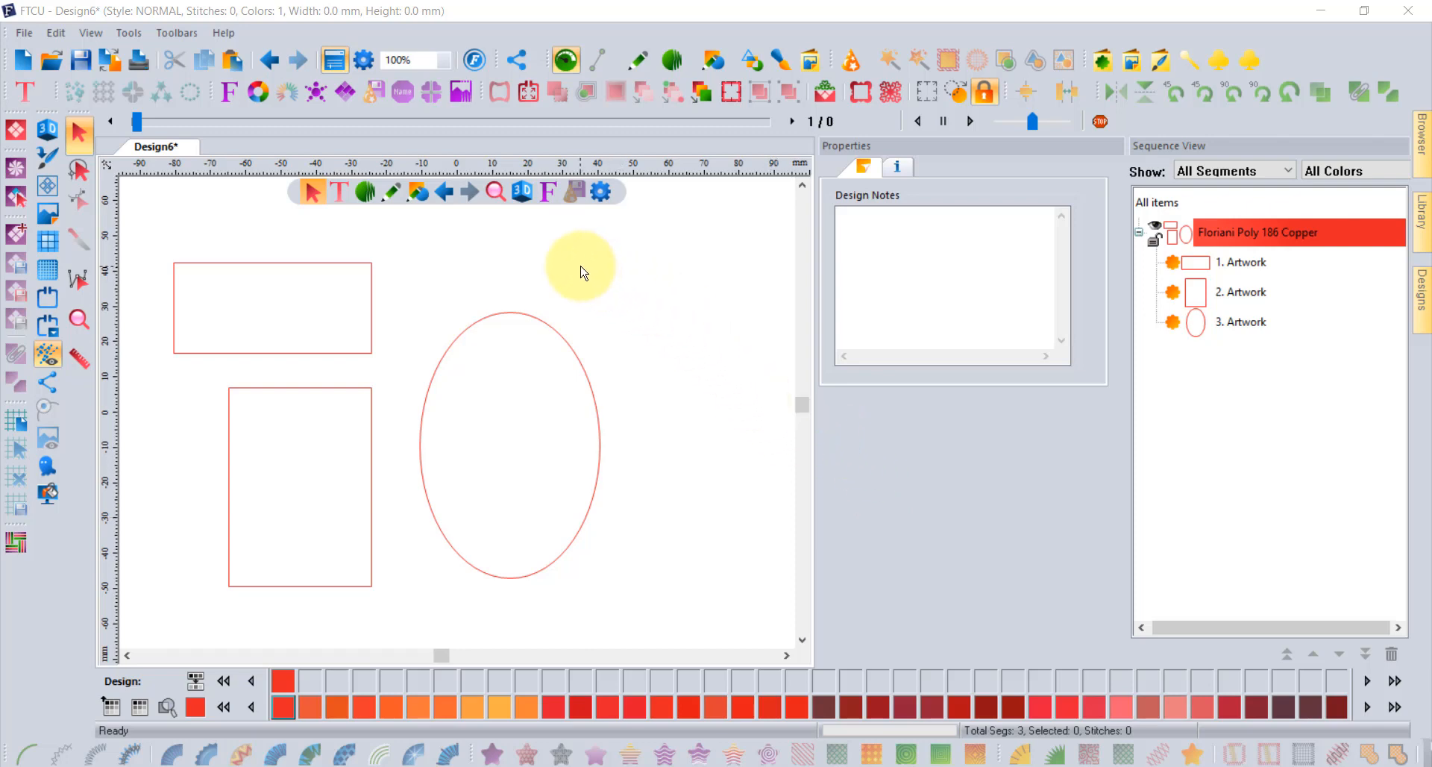
# - Apply the Back Stitch run preset to the upper rectangle artwork
pyautogui.click(514, 317)
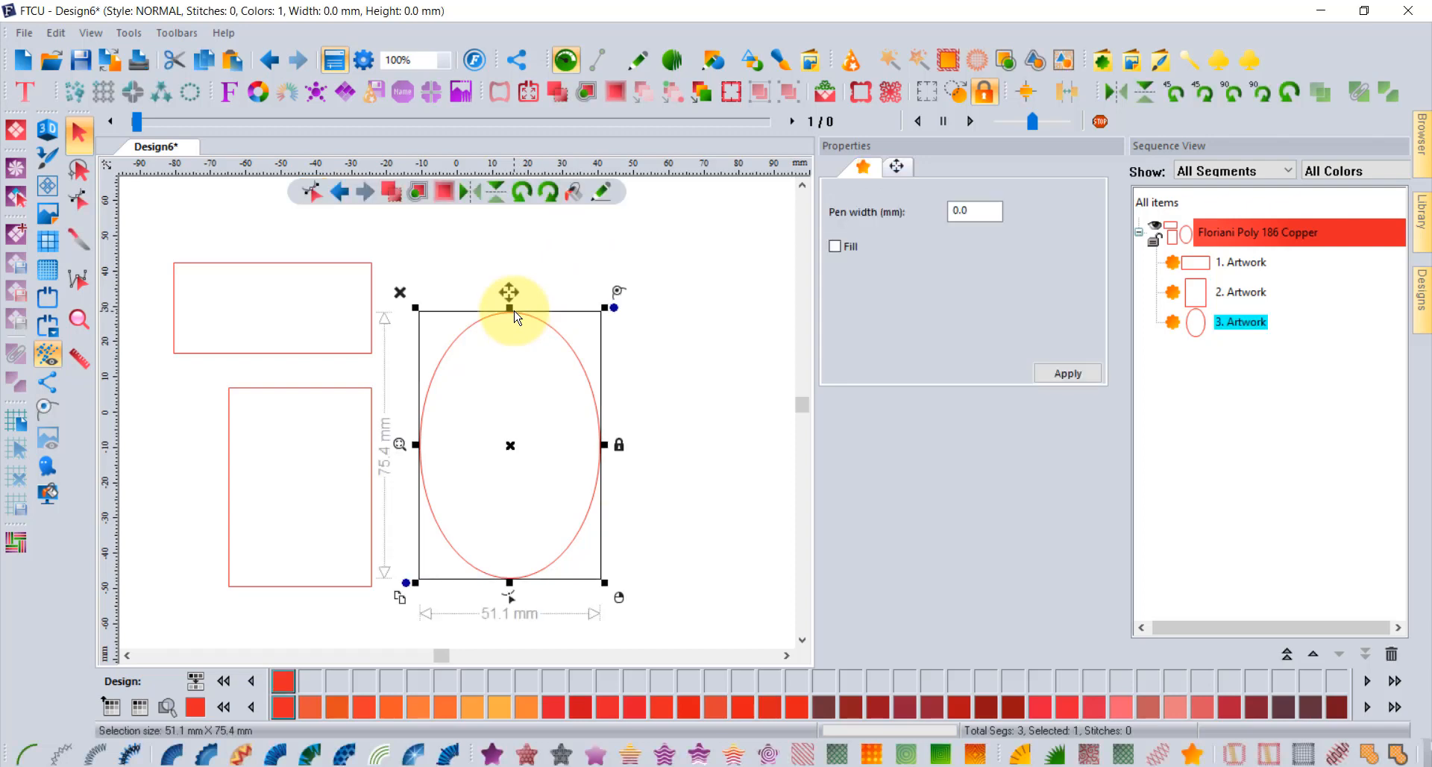
pyautogui.click(370, 263)
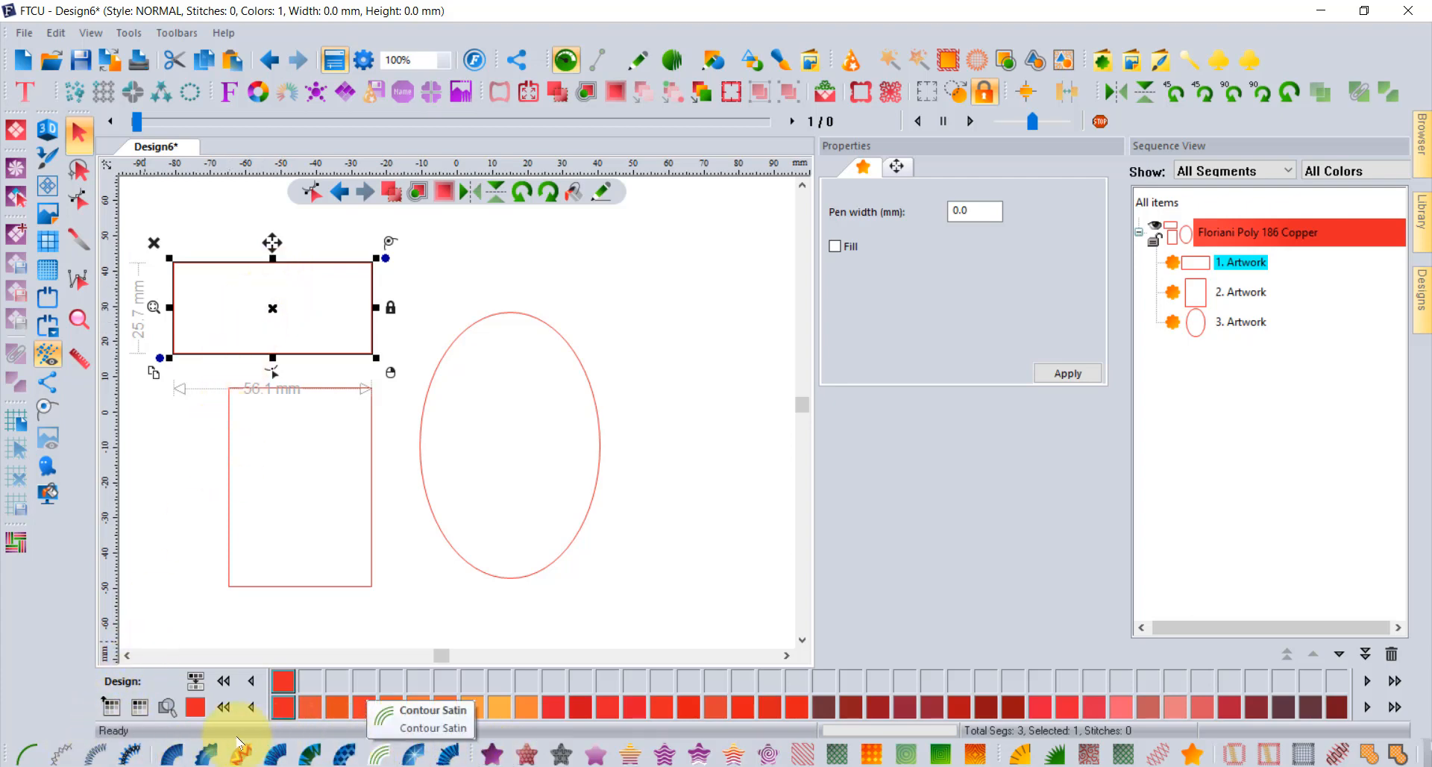
pyautogui.rightClick(27, 755)
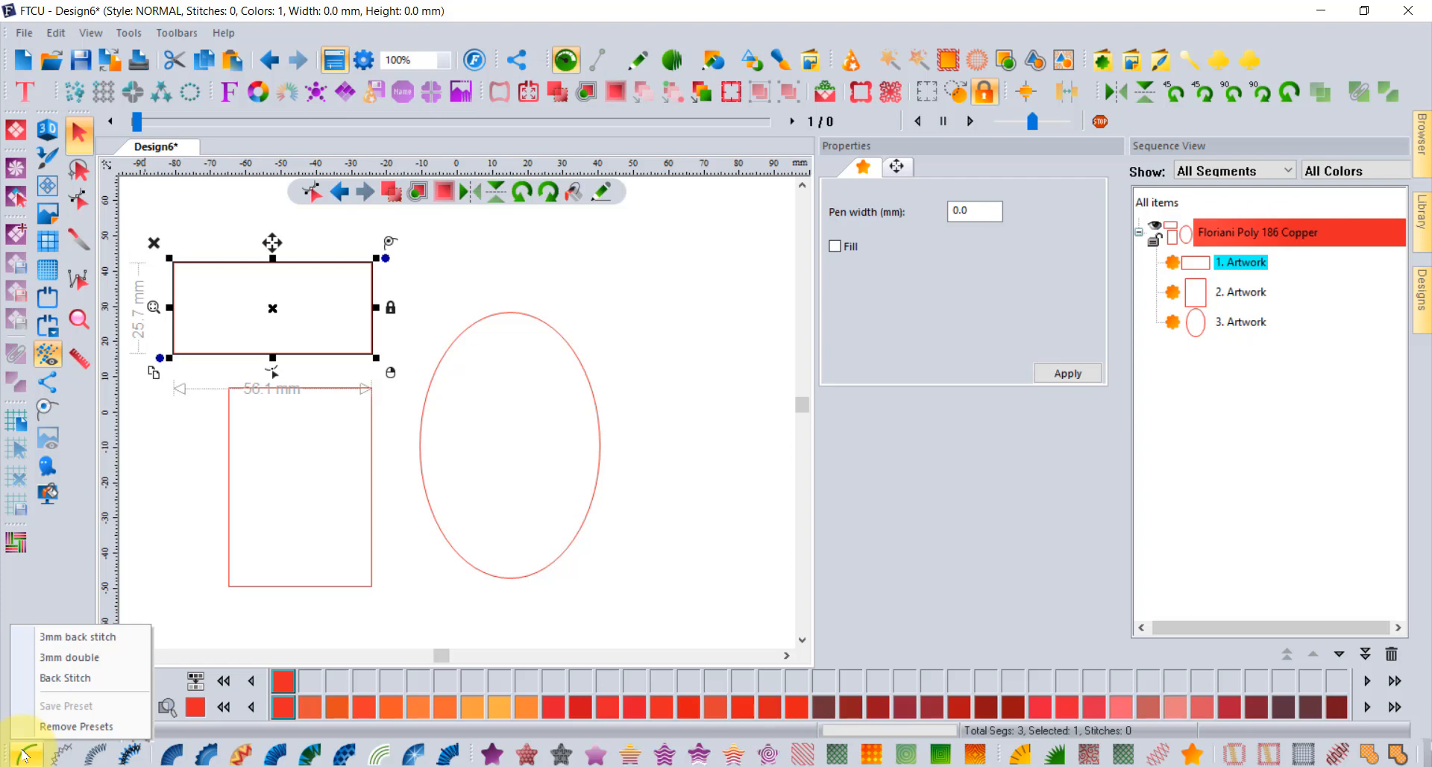
pyautogui.click(74, 679)
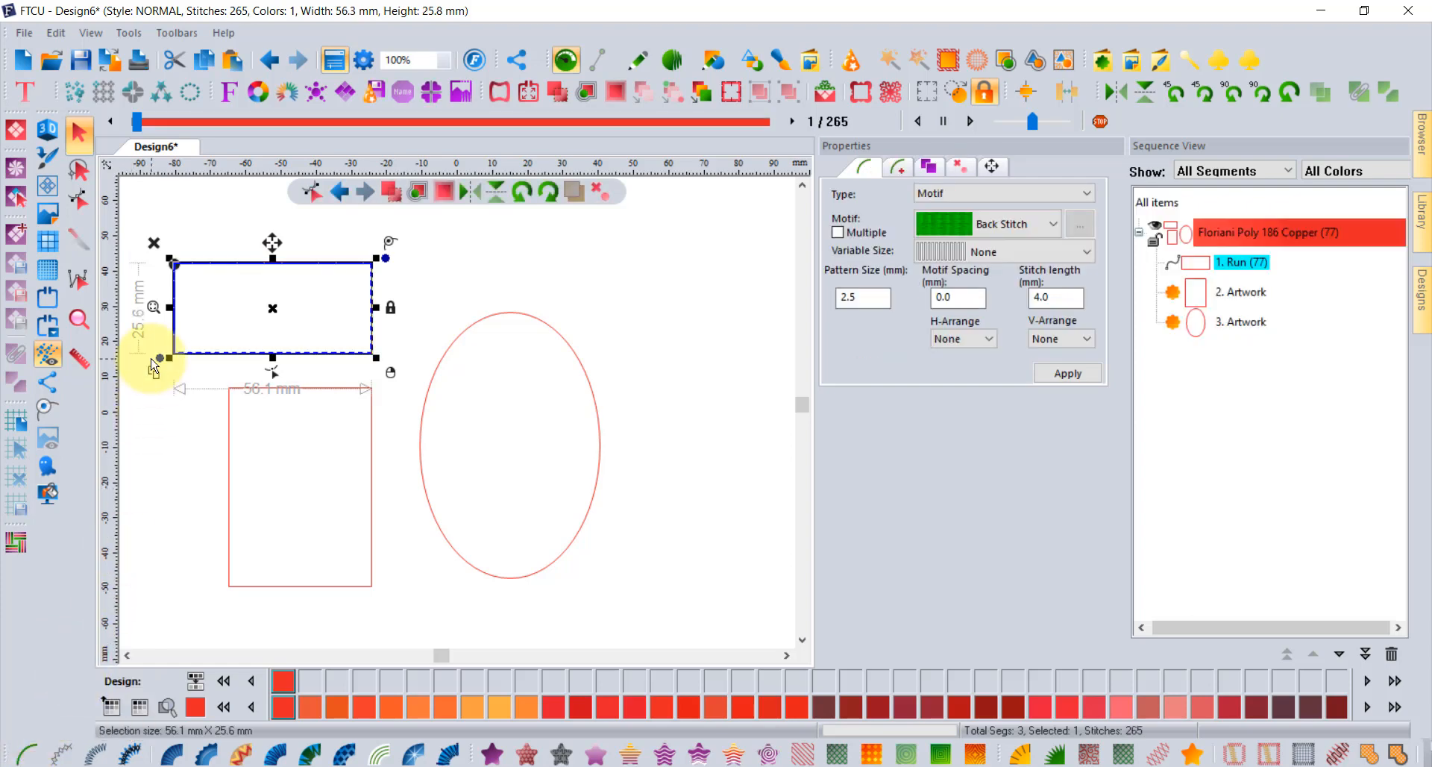
# - Examine the back stitches along the top edge of the upper rectangle up close
pyautogui.click(193, 216)
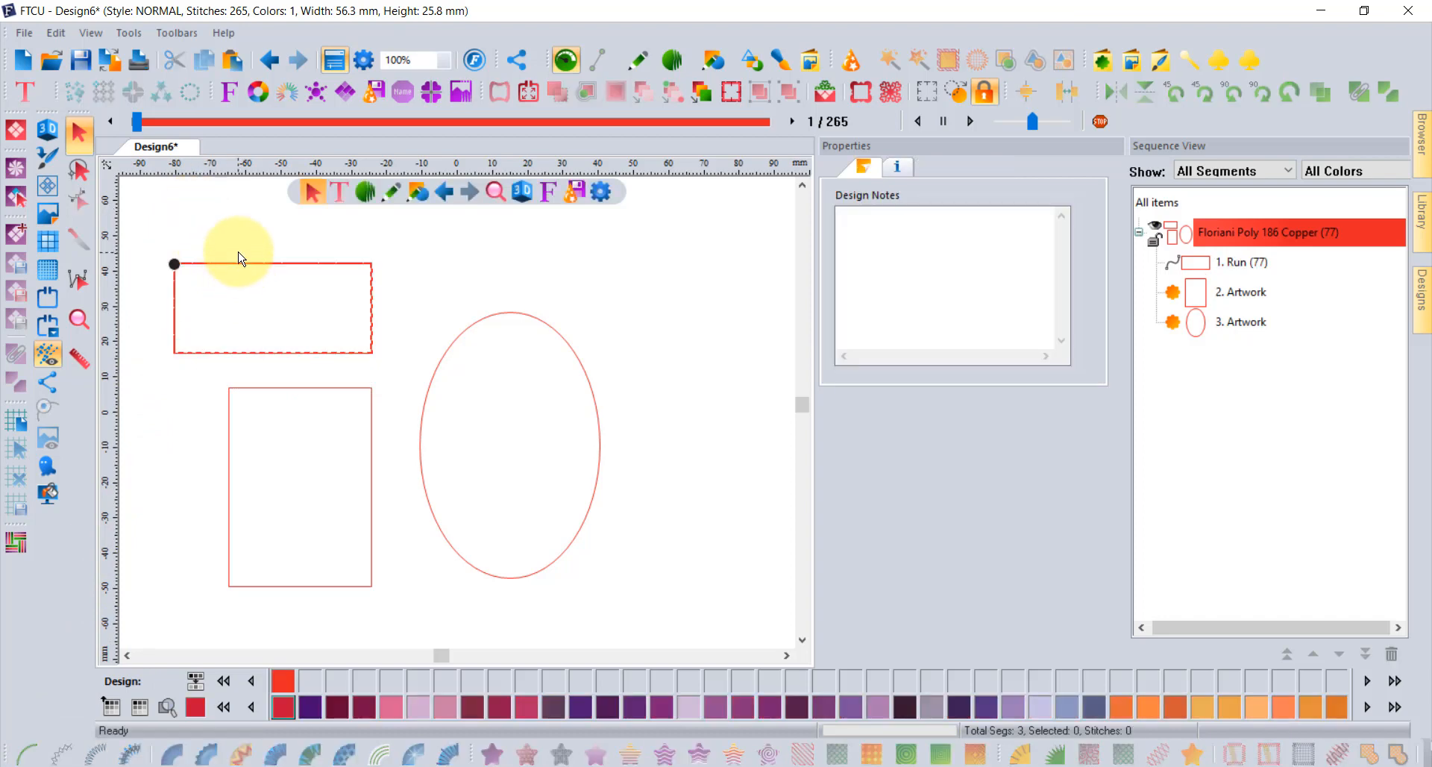
pyautogui.scroll(1, 238, 257)
pyautogui.scroll(1, 238, 261)
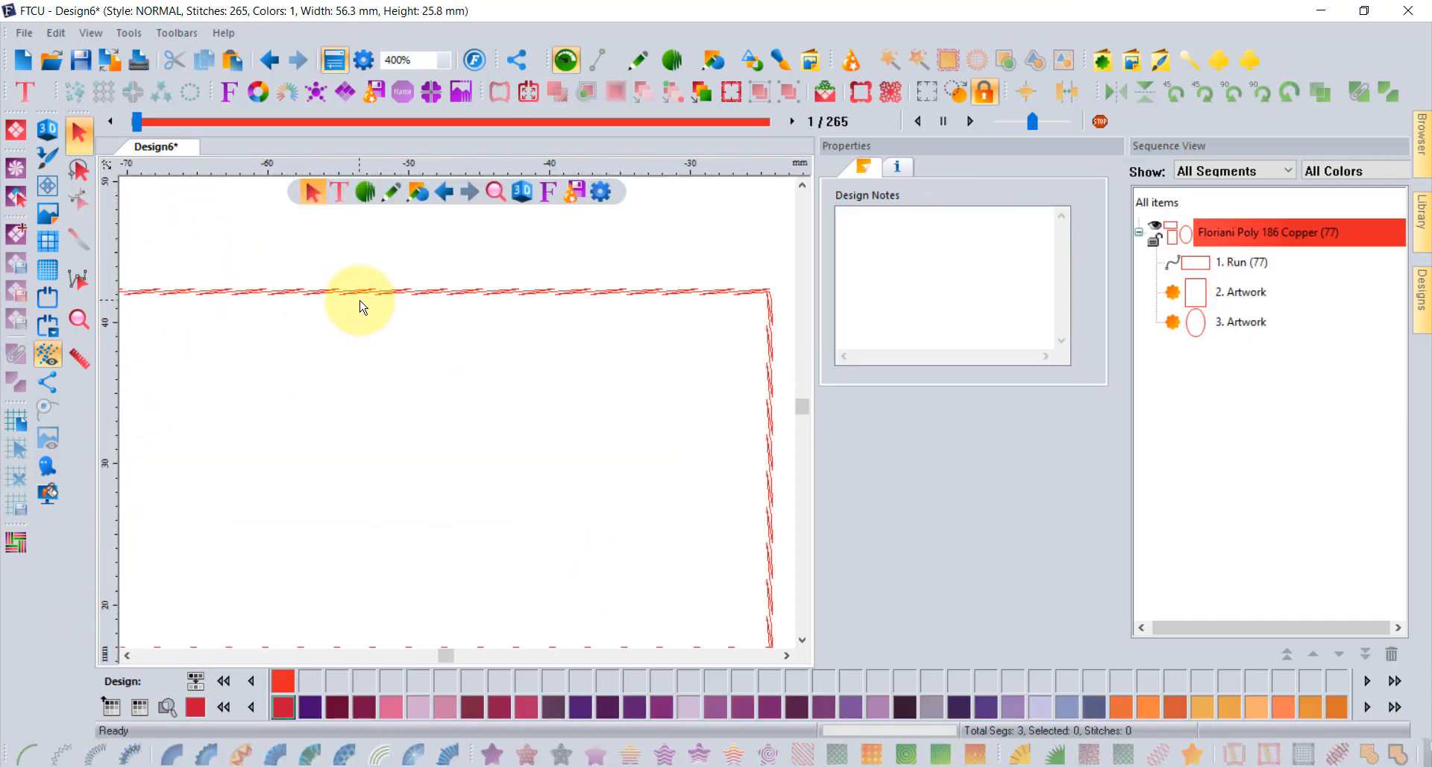
pyautogui.scroll(1, 360, 306)
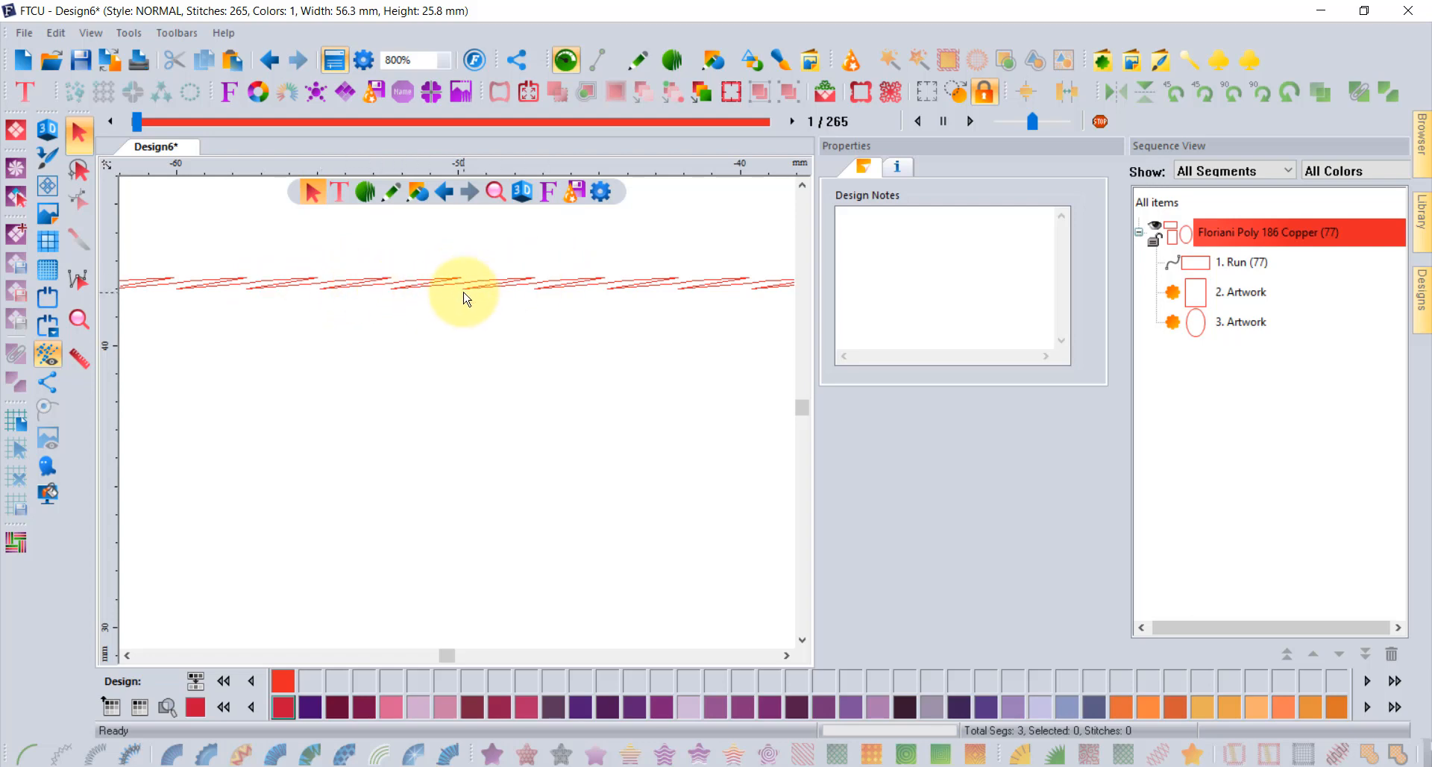
pyautogui.scroll(1, 463, 297)
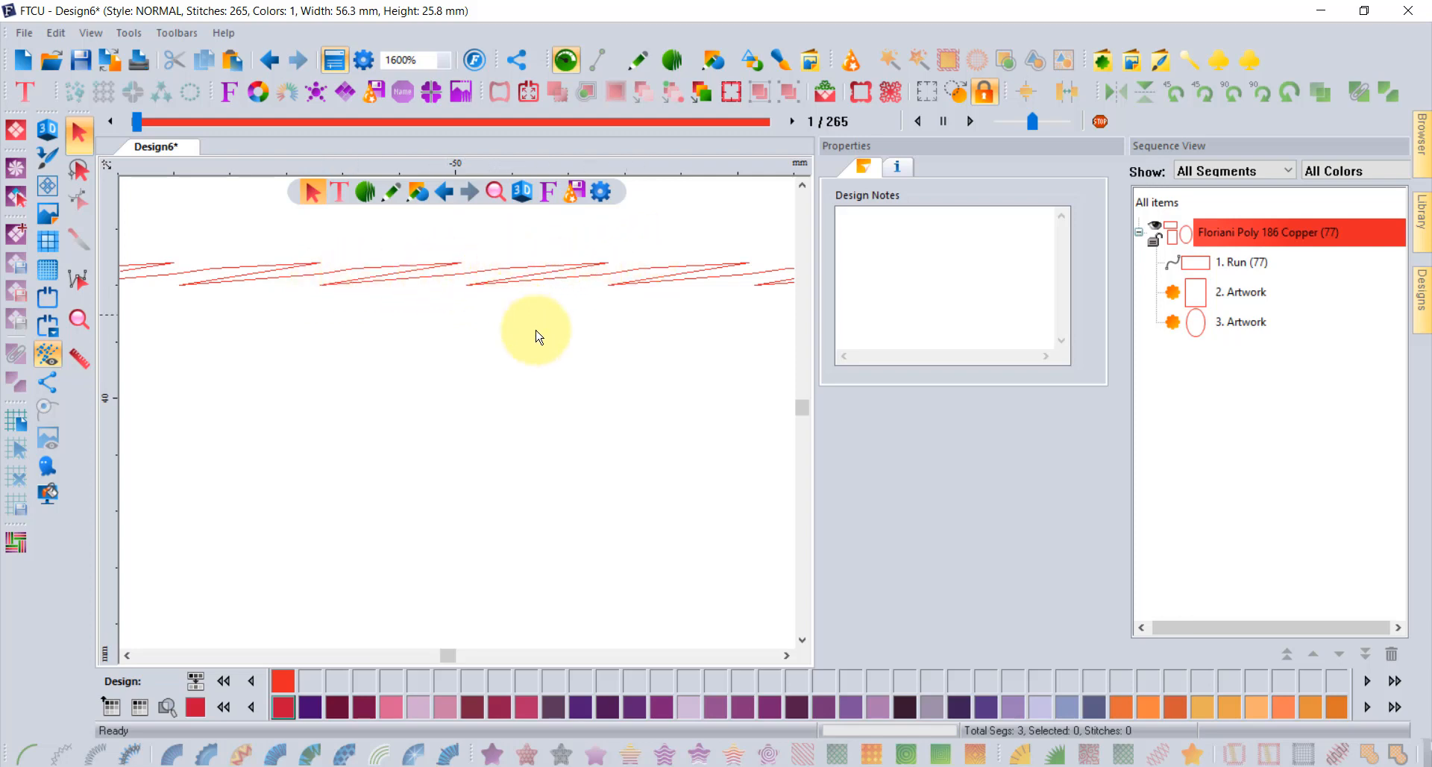
pyautogui.scroll(-5, 544, 321)
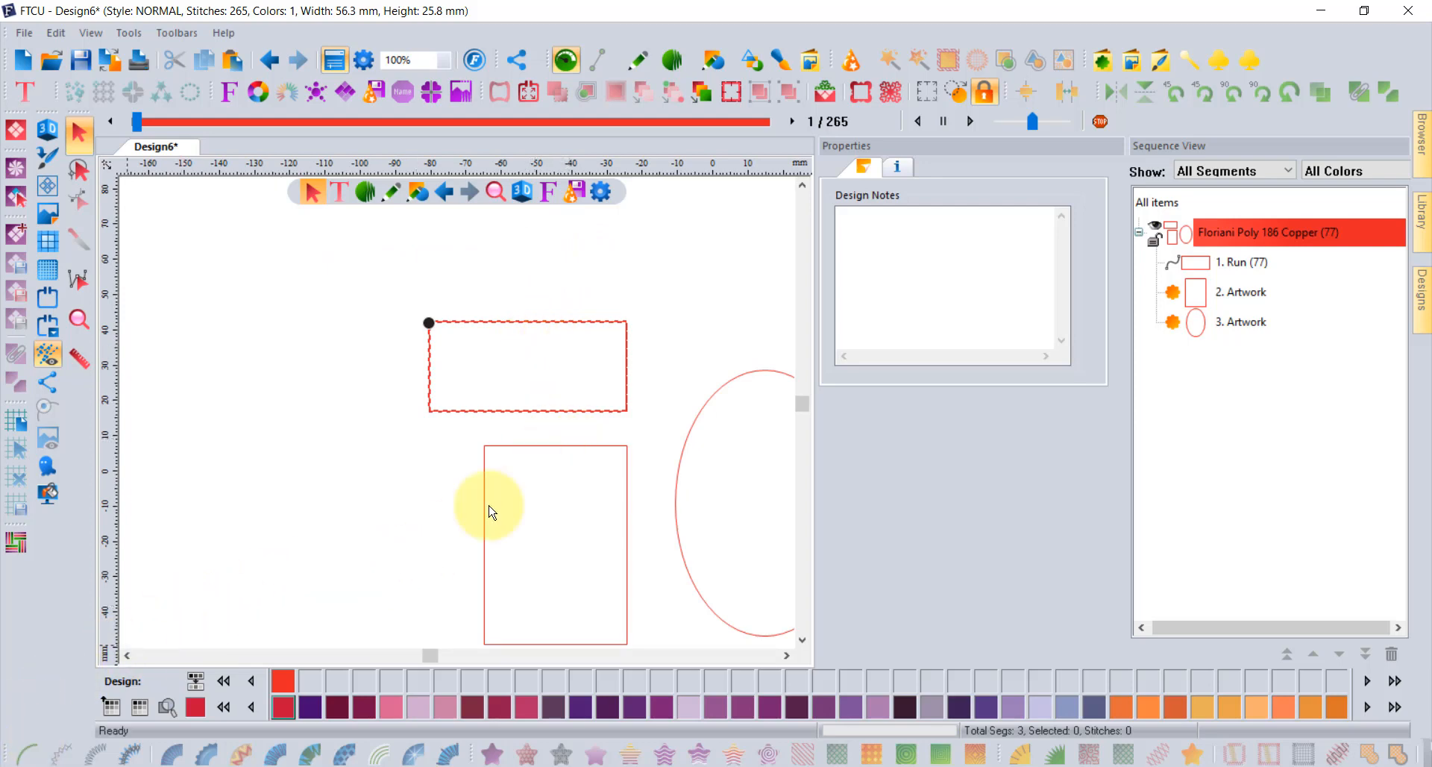
# - Convert the lower rectangle artwork to a run stitch
pyautogui.click(498, 447)
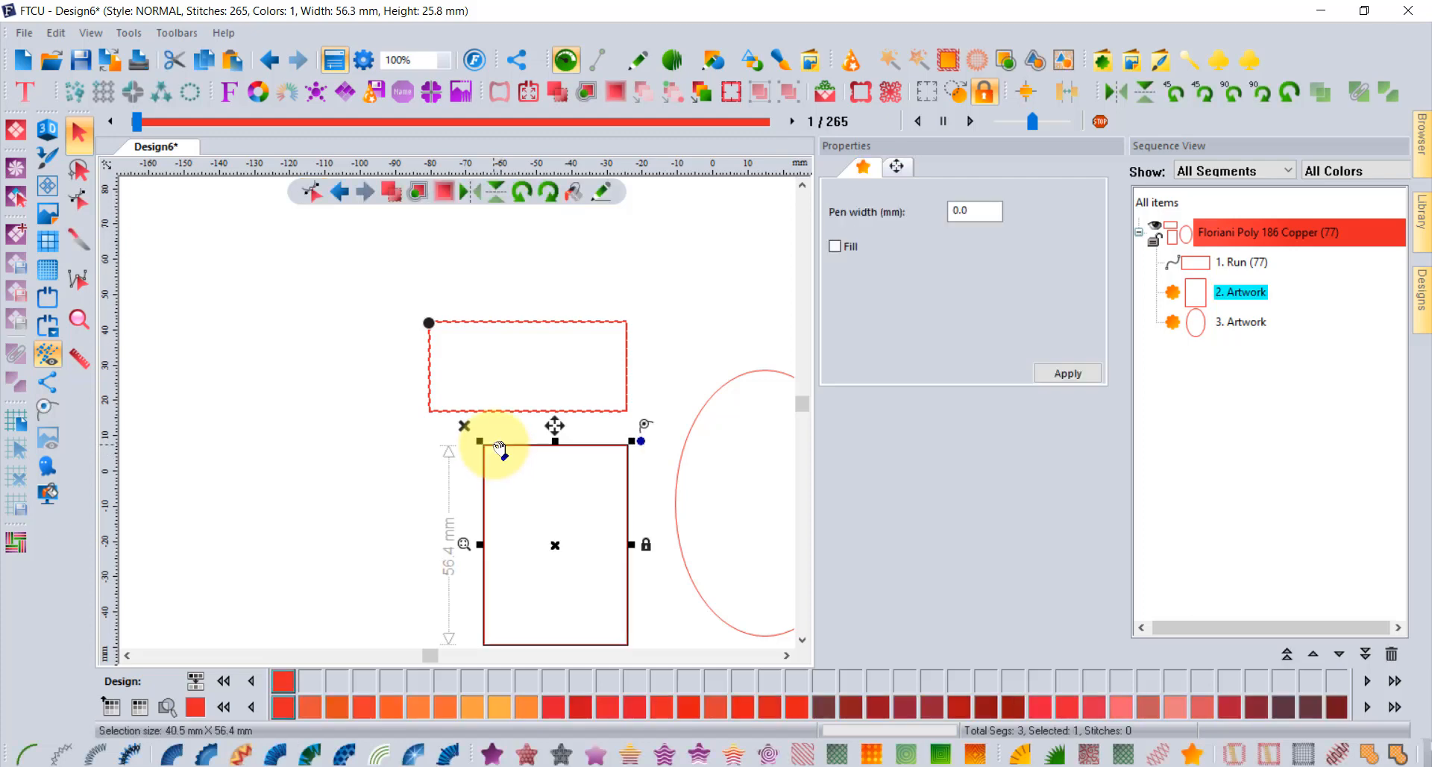
pyautogui.click(785, 654)
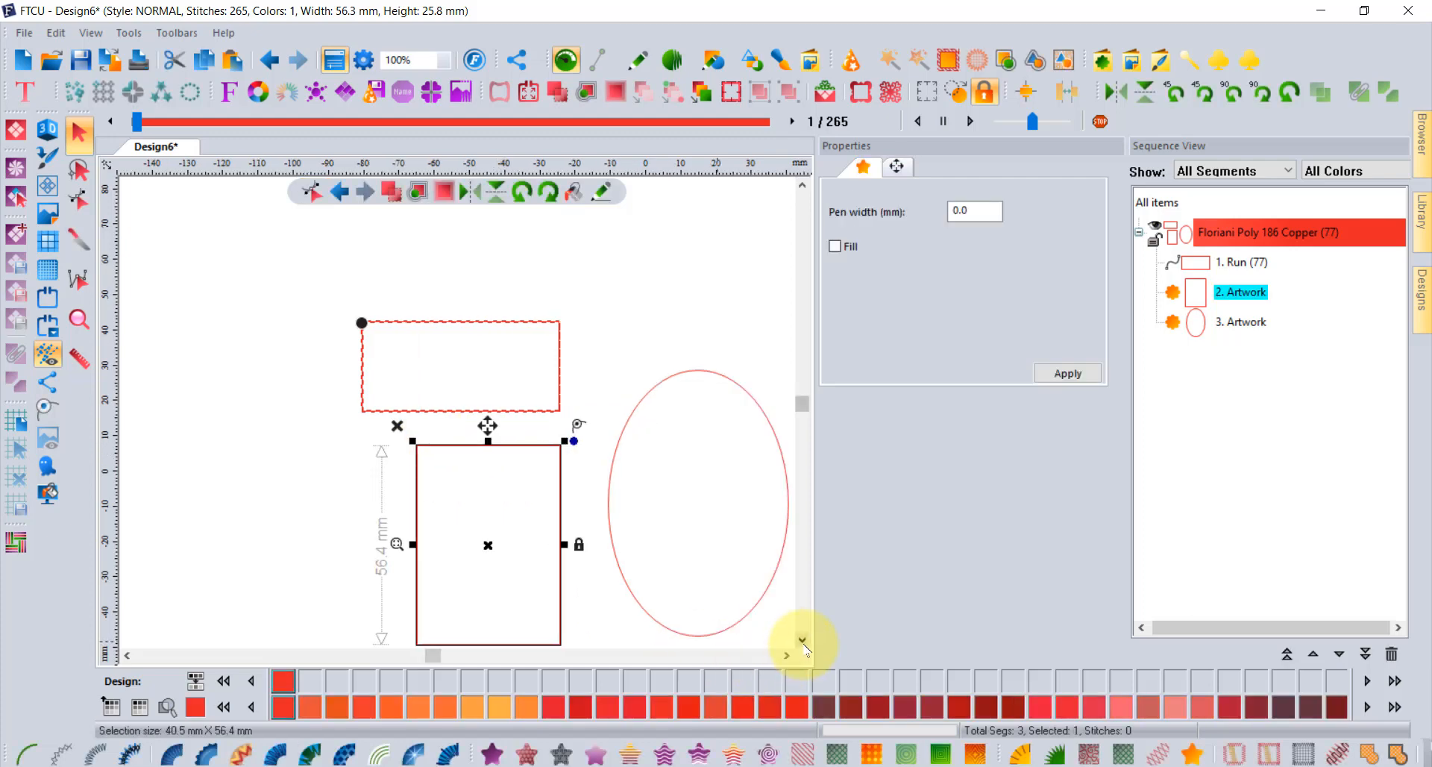
pyautogui.click(803, 640)
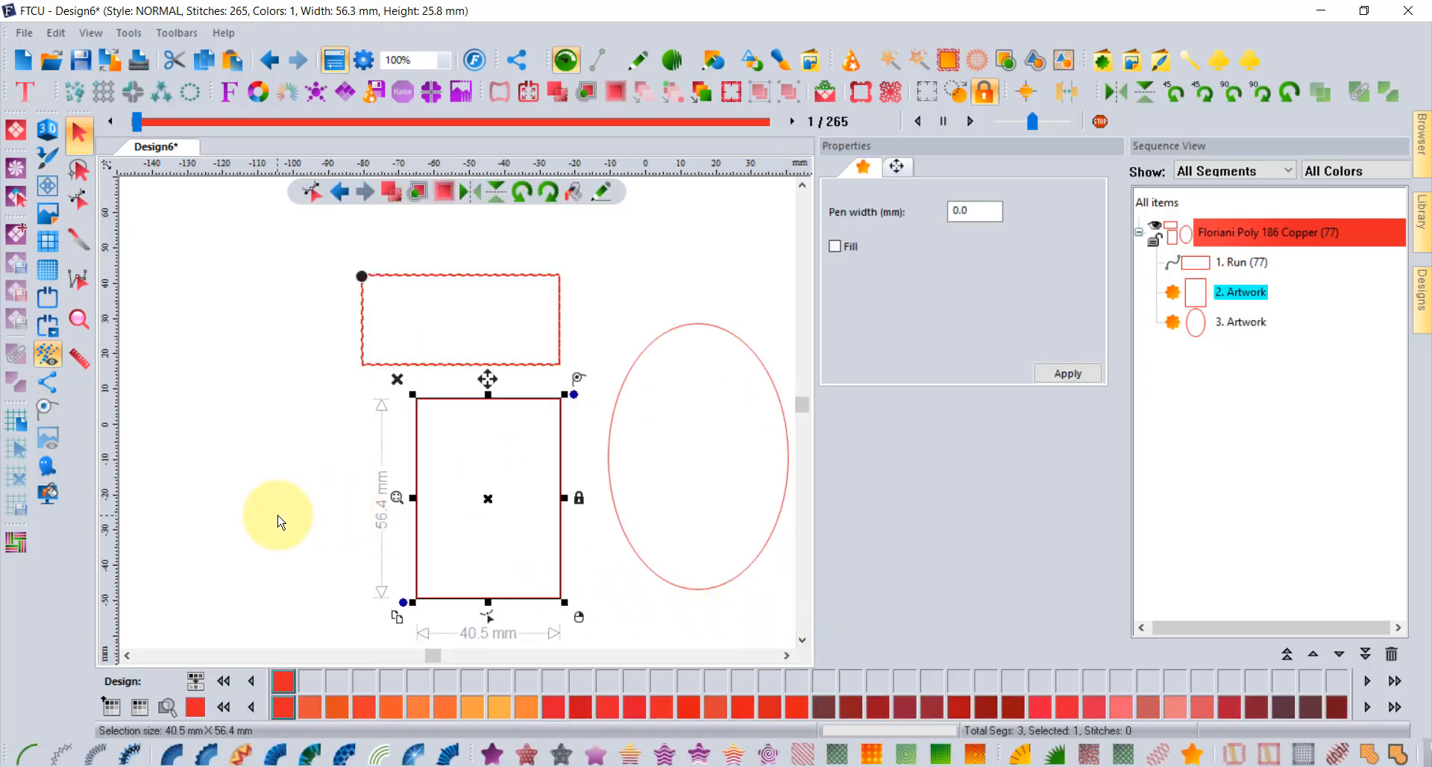
pyautogui.click(26, 755)
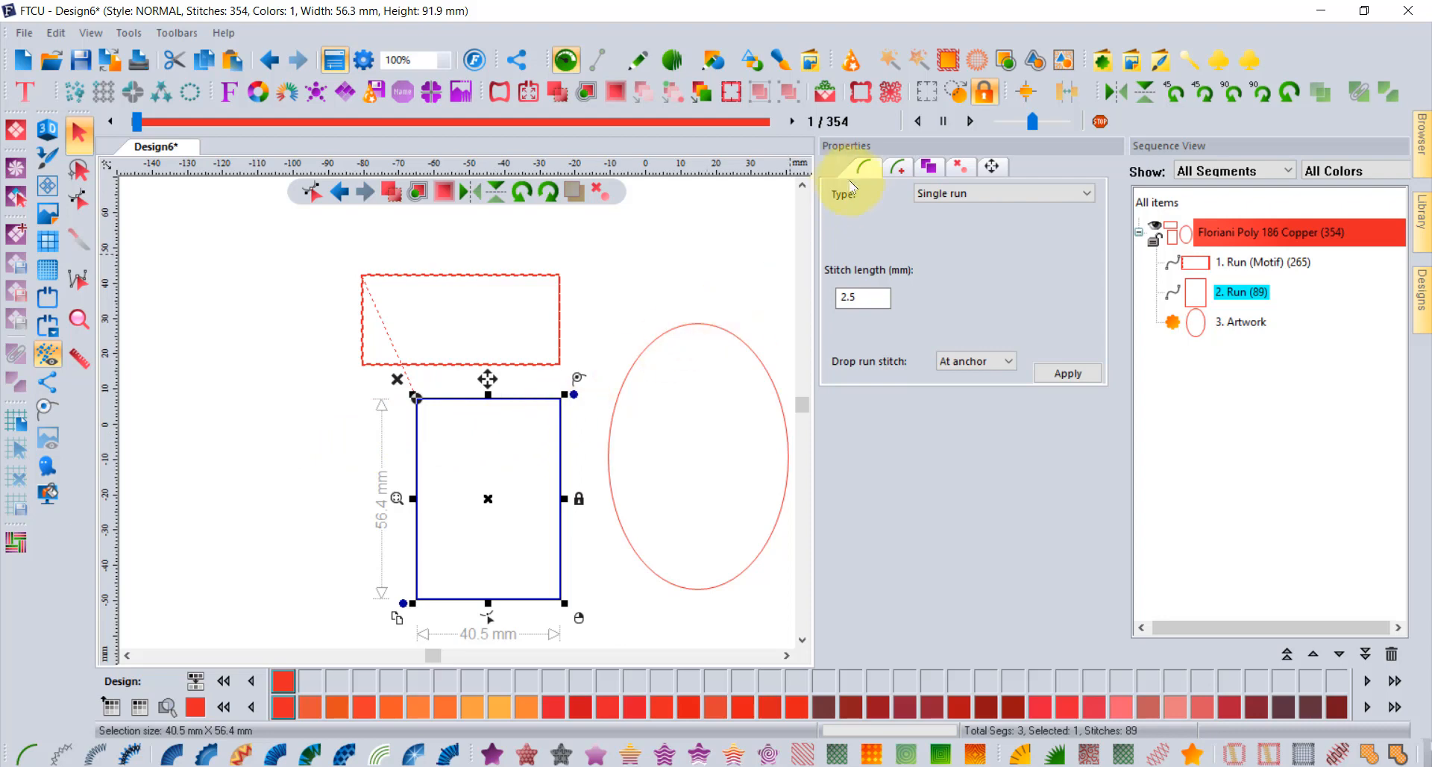
# - Set the lower rectangle's bean style to Bean with 5 bean repeats
pyautogui.click(900, 178)
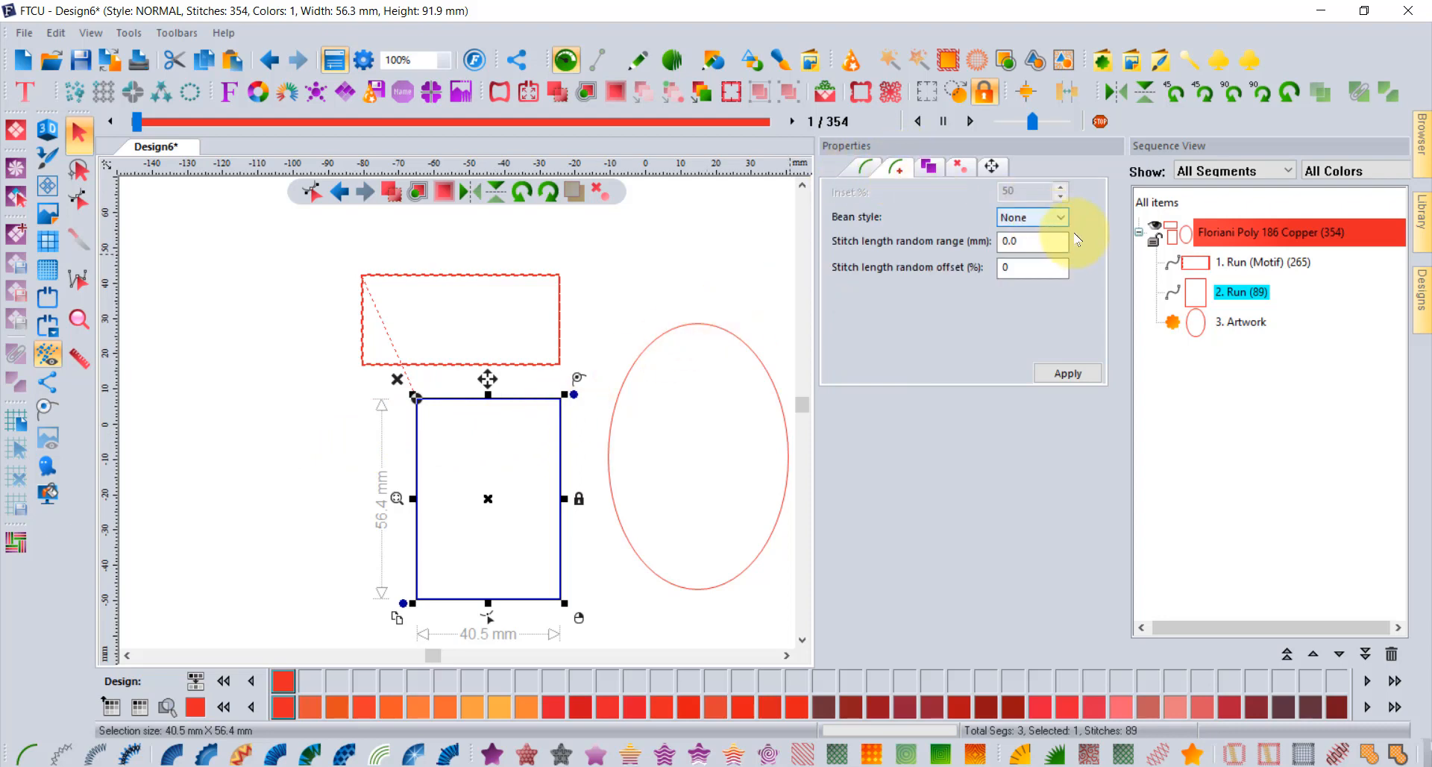
pyautogui.click(1028, 217)
pyautogui.click(1037, 247)
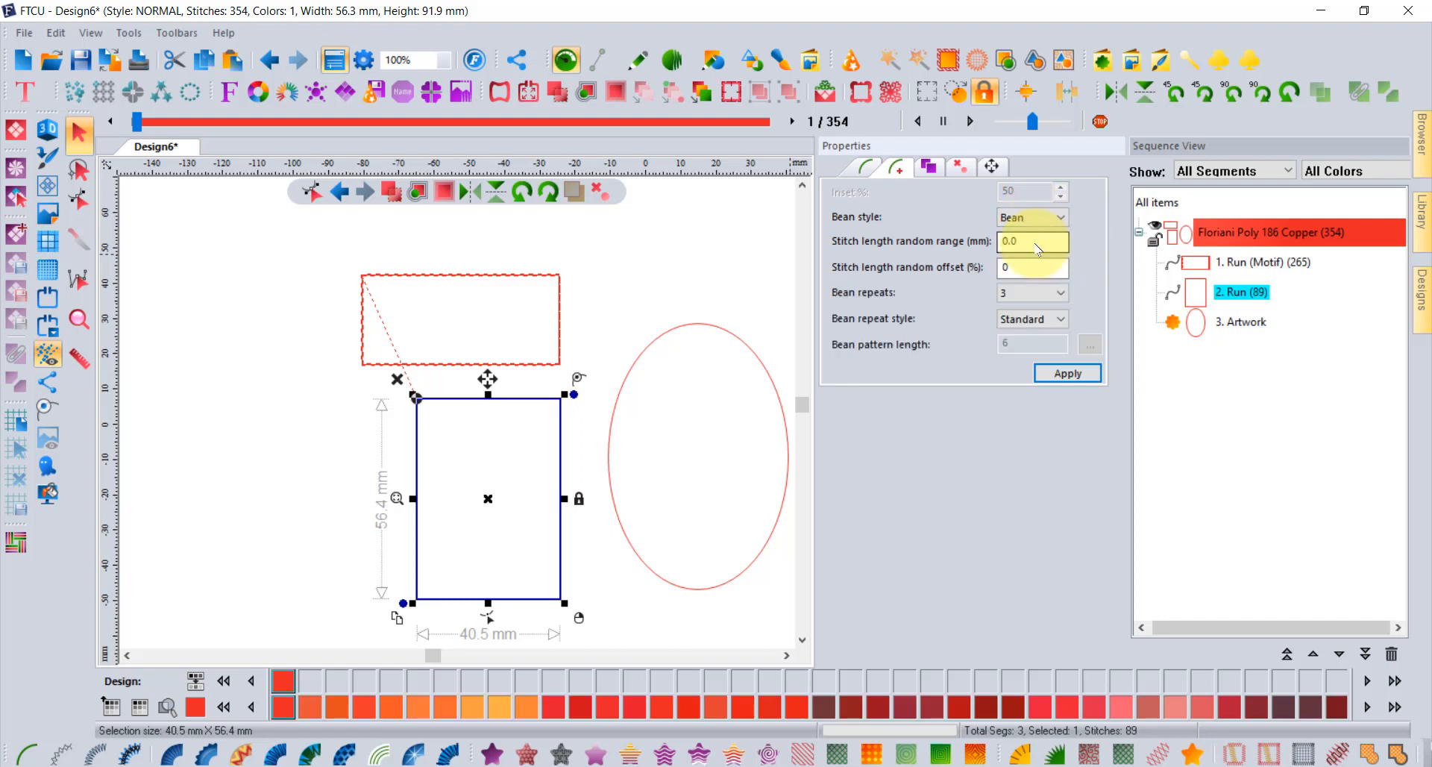
pyautogui.click(1022, 296)
pyautogui.click(1016, 322)
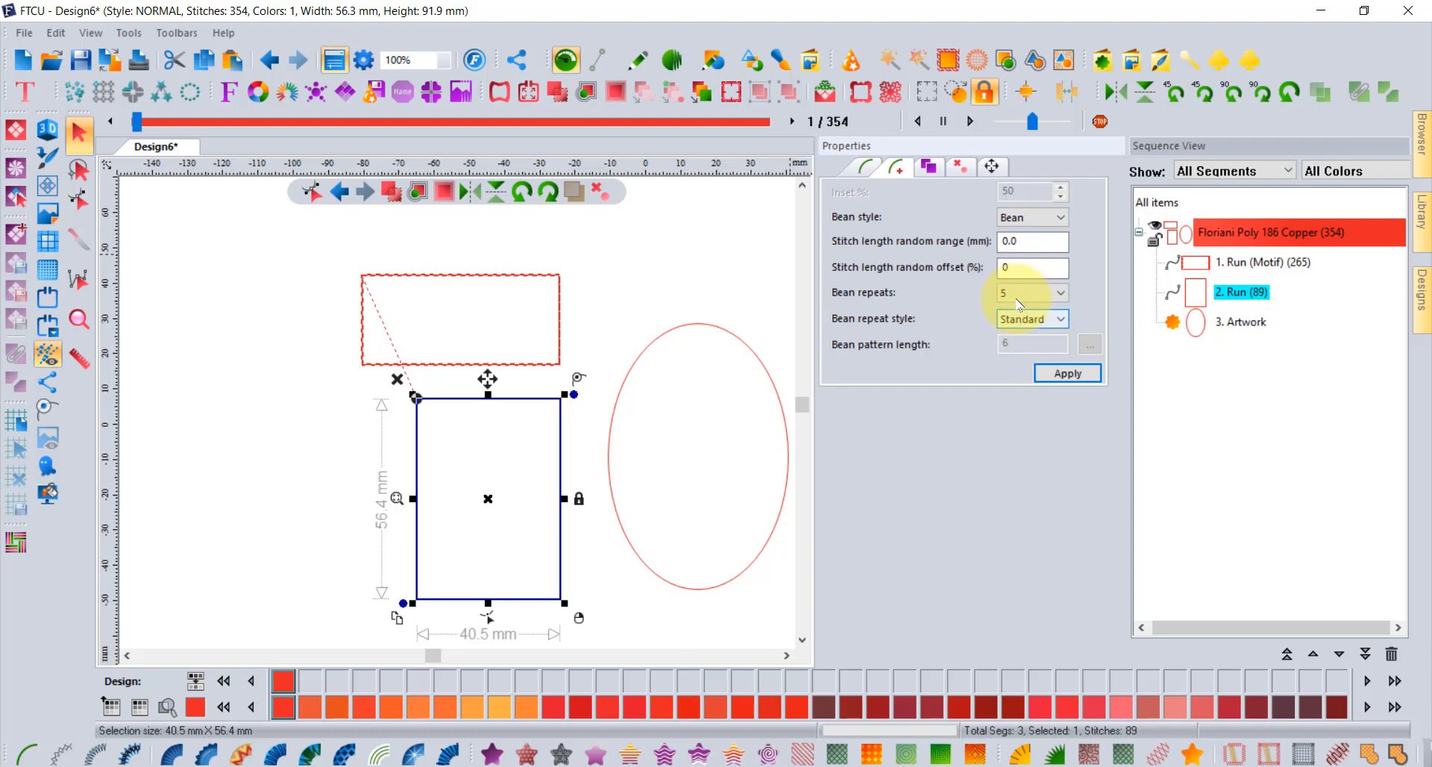
# - Set the lower rectangle's stitch length to 3.5 mm and apply the run settings
pyautogui.click(866, 167)
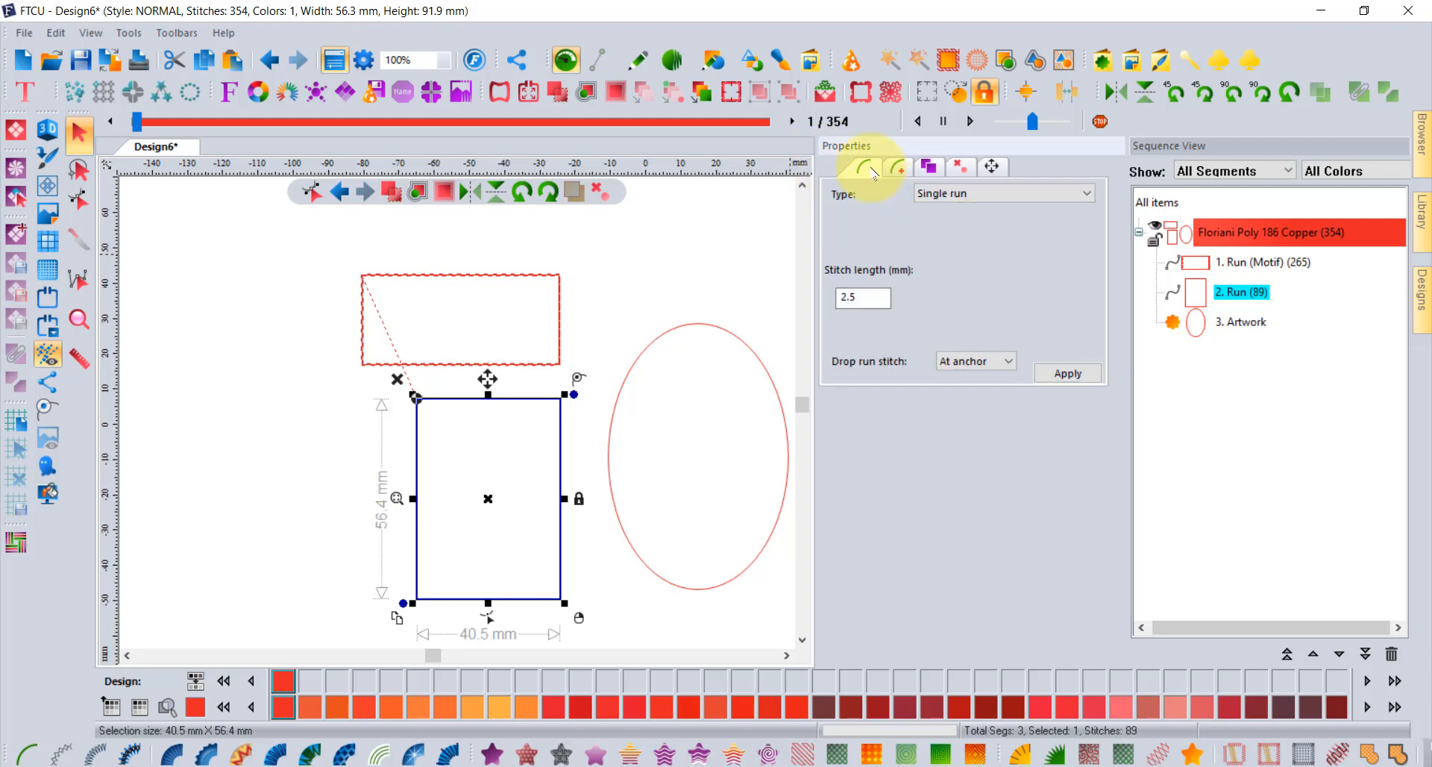
pyautogui.doubleClick(856, 294)
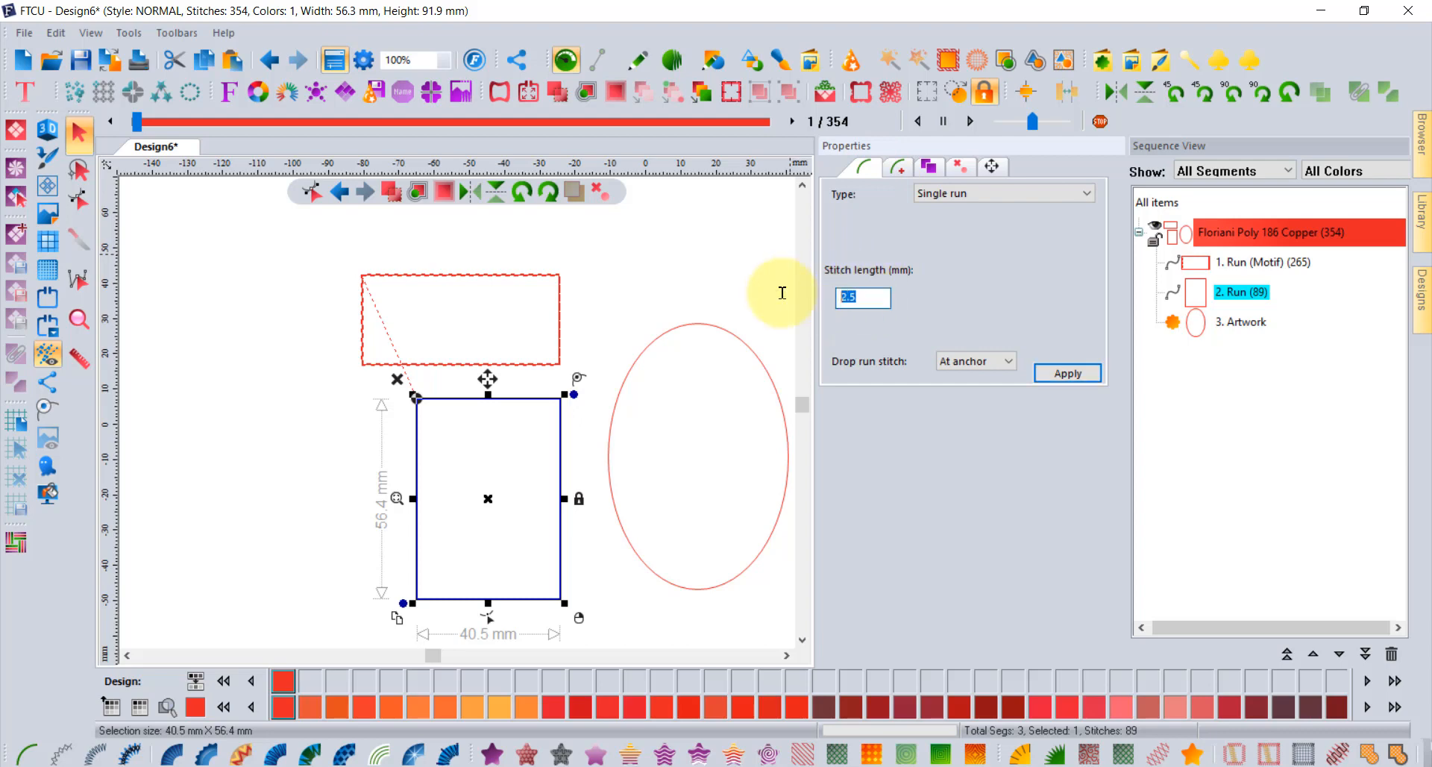
pyautogui.write('3')
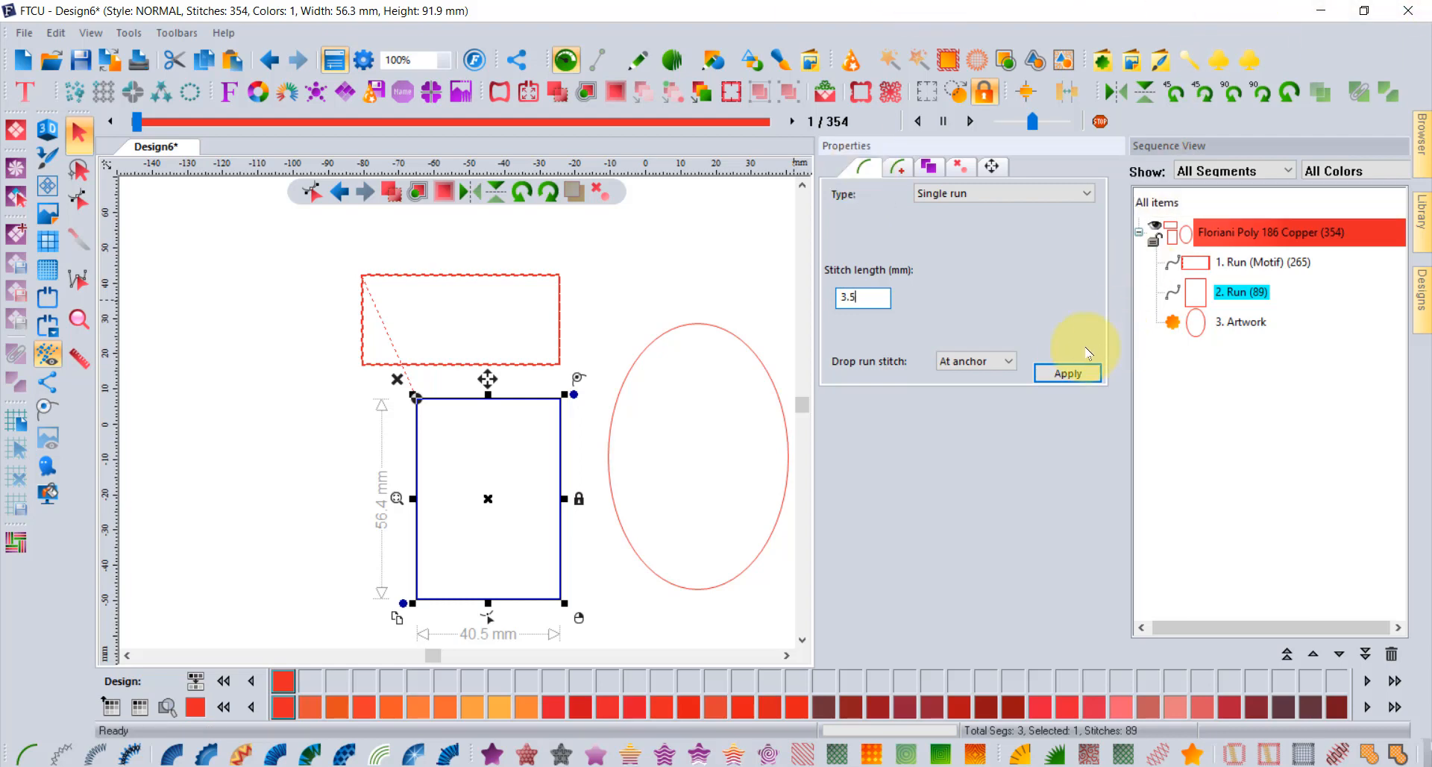
pyautogui.click(1066, 373)
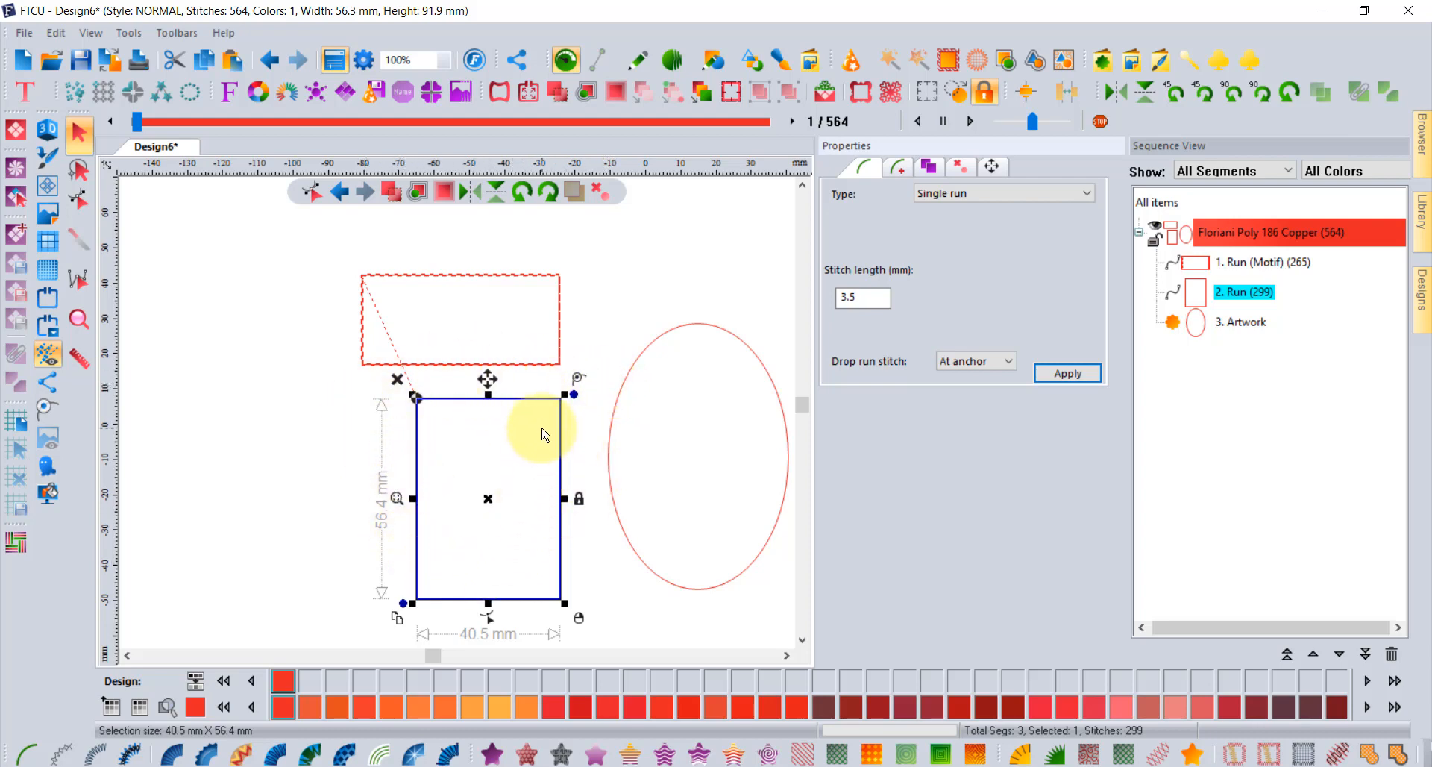
# - Check the bean settings and save the lower rectangle's run settings as a preset named "3.5 5ply bean stitch"
pyautogui.click(899, 171)
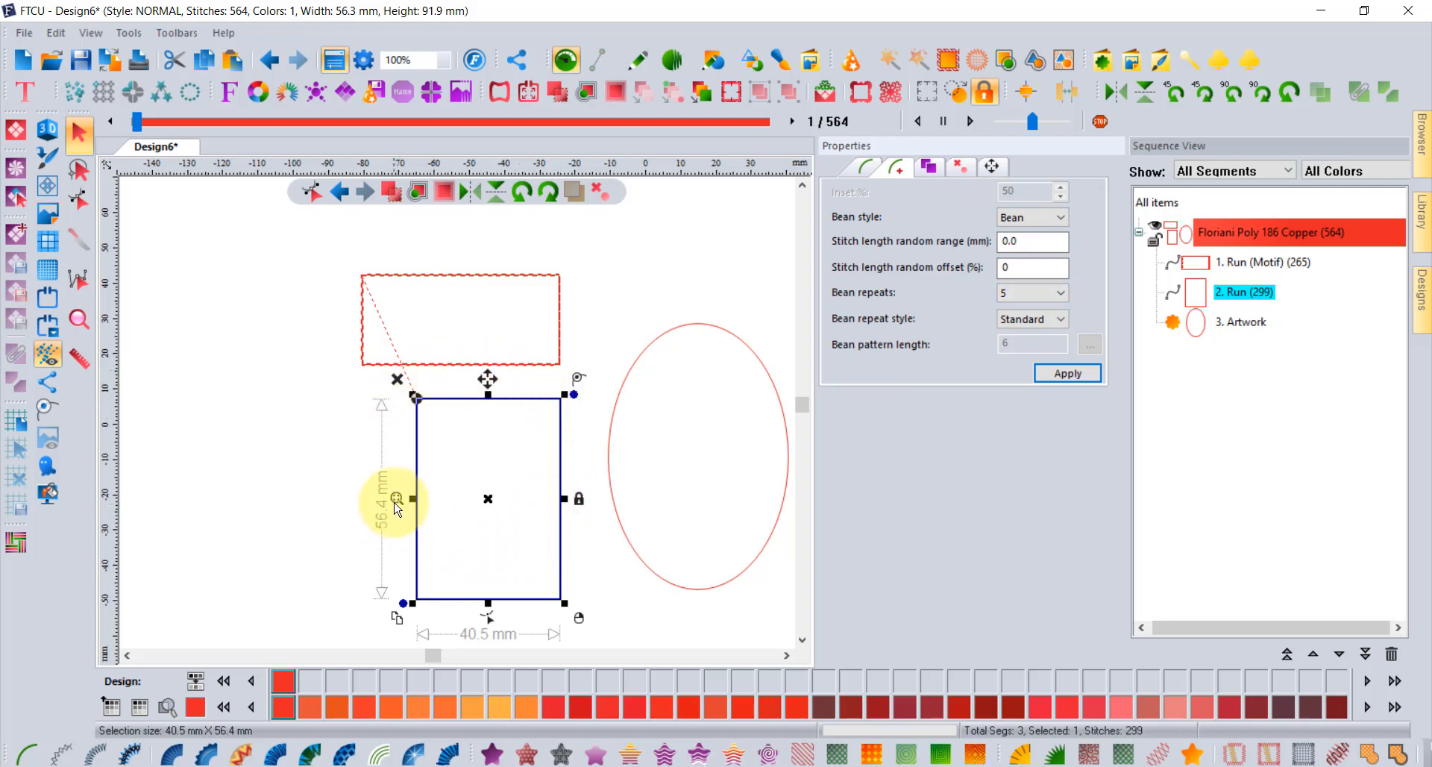
pyautogui.rightClick(34, 752)
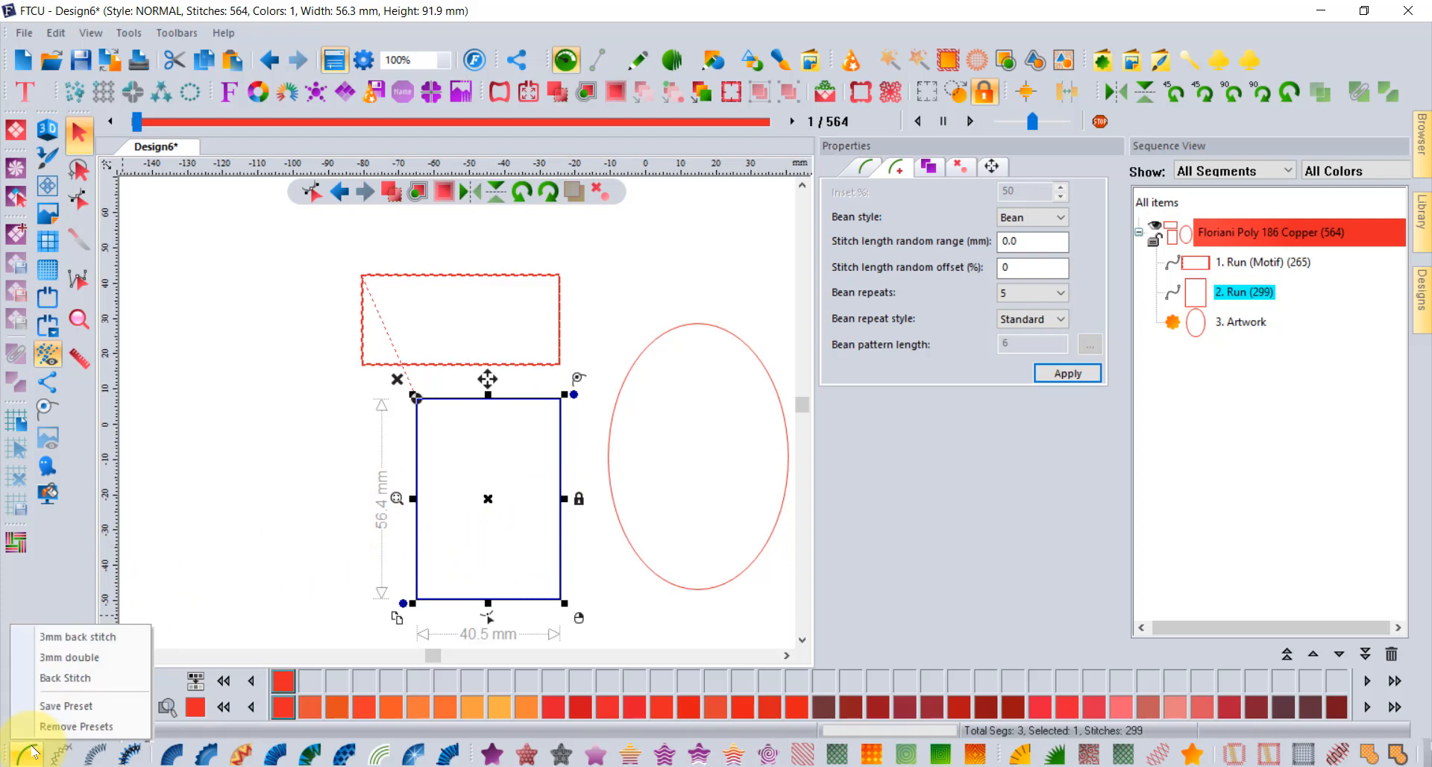
pyautogui.click(105, 710)
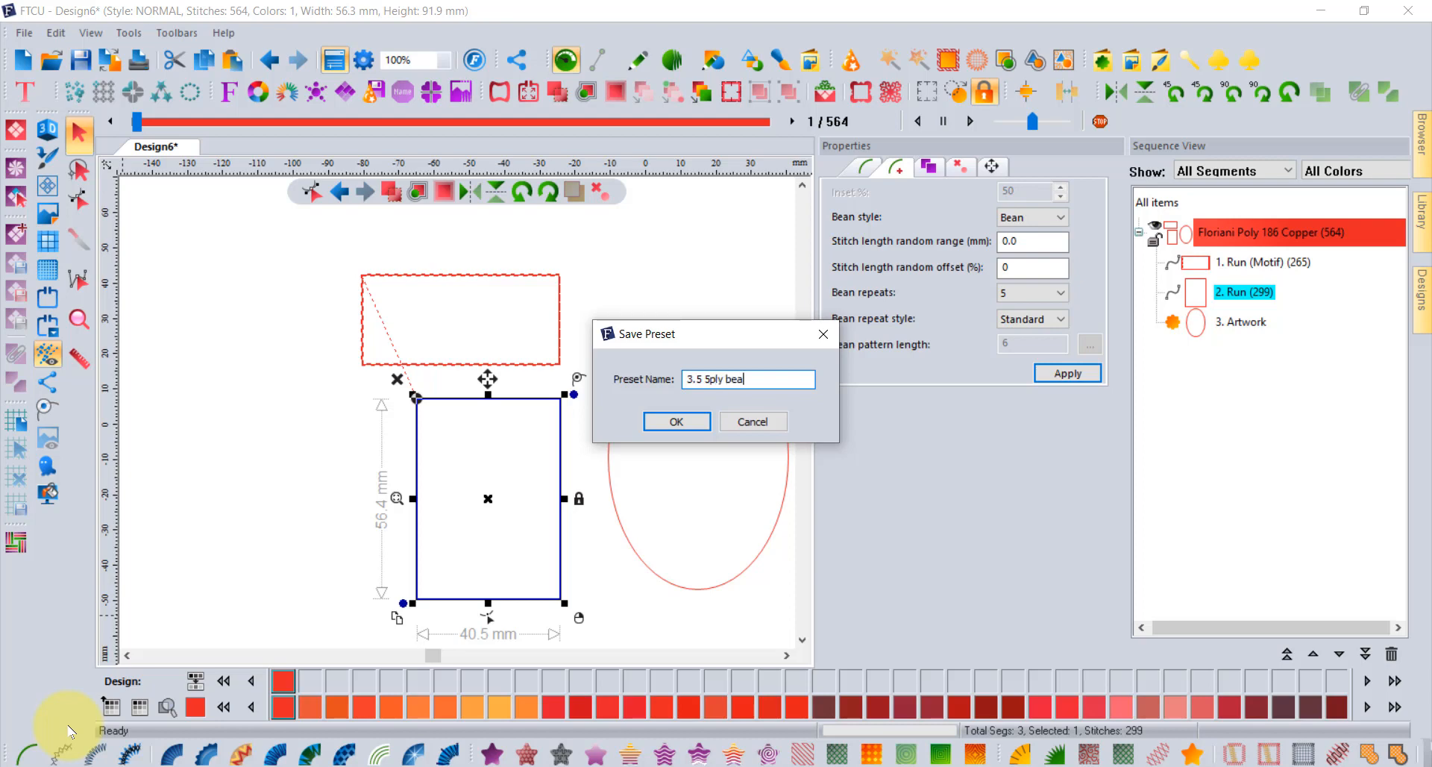
pyautogui.write('n stitch')
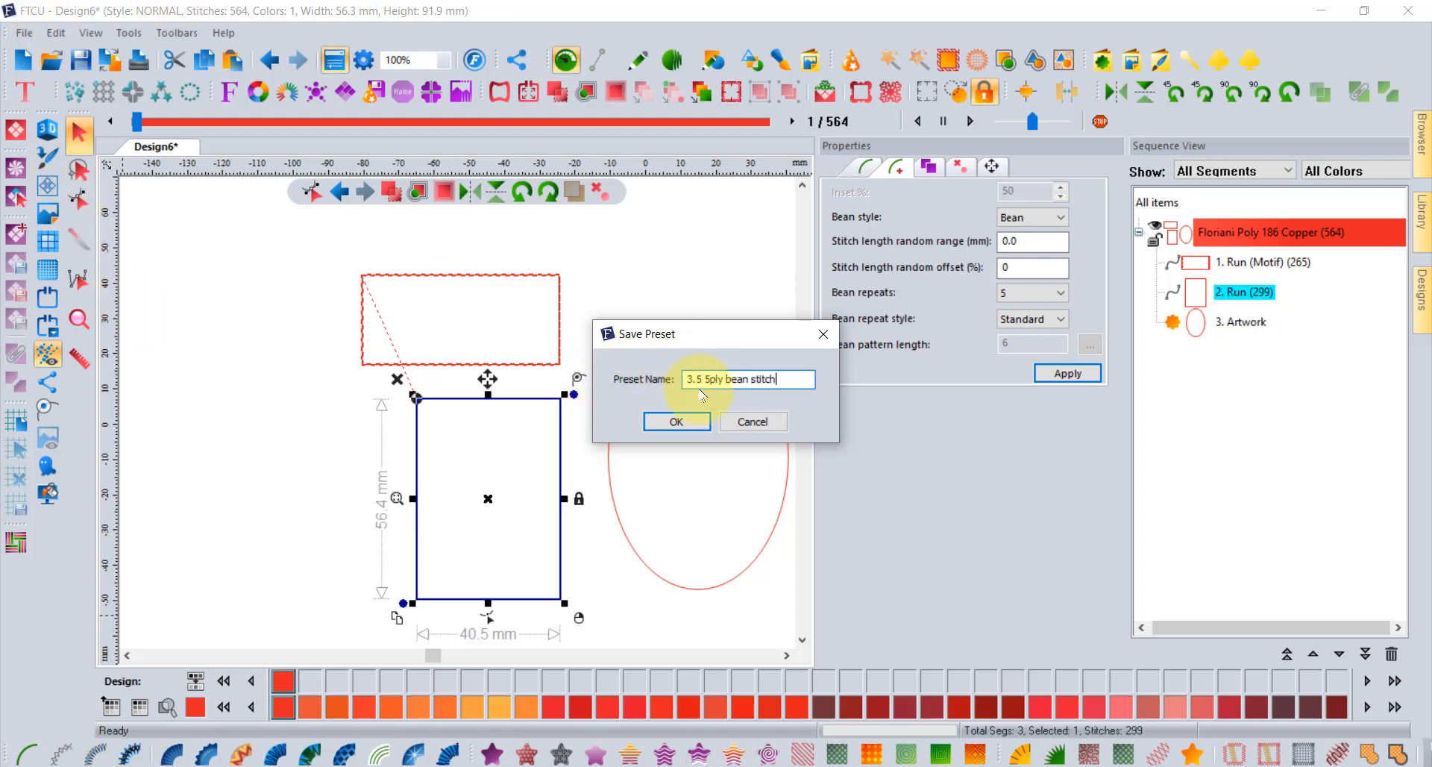
pyautogui.click(677, 421)
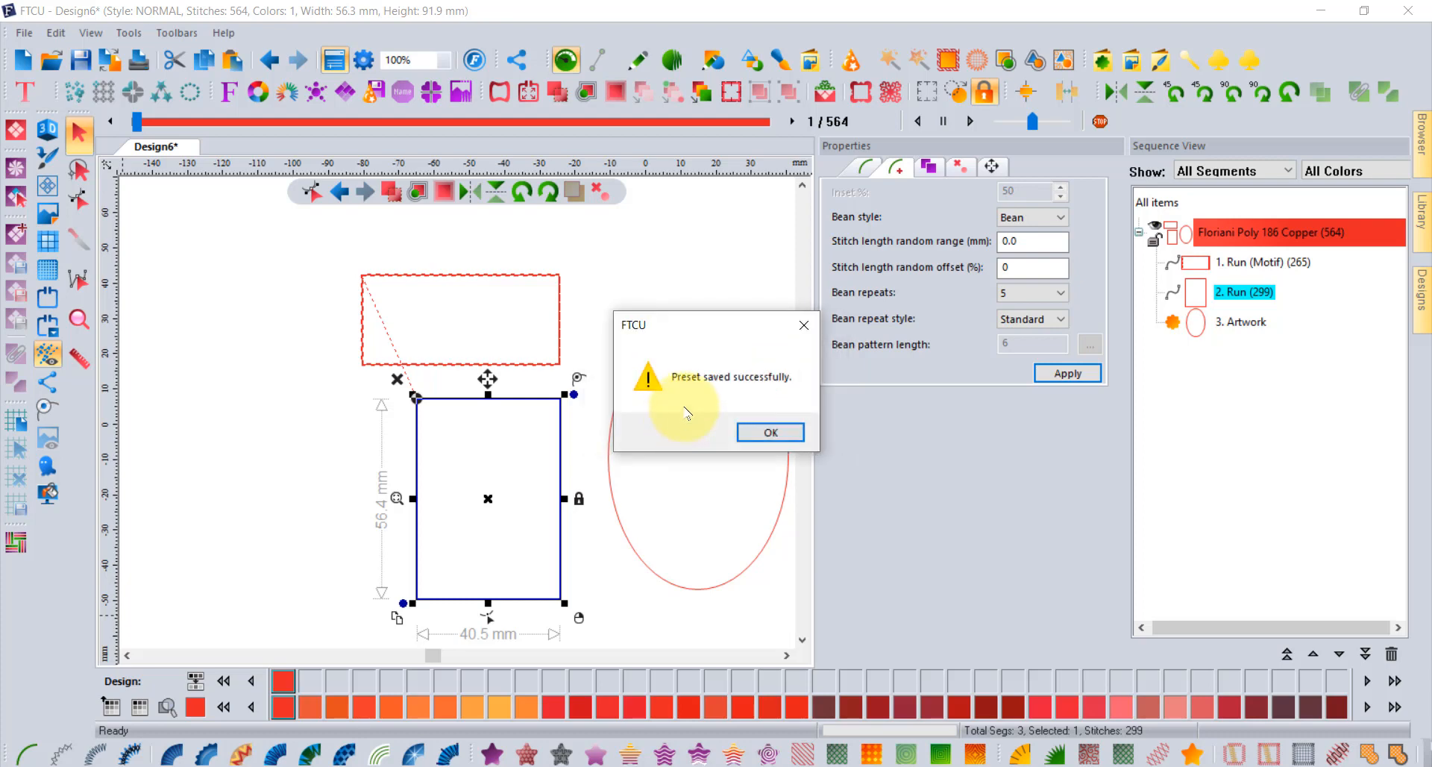
pyautogui.click(771, 434)
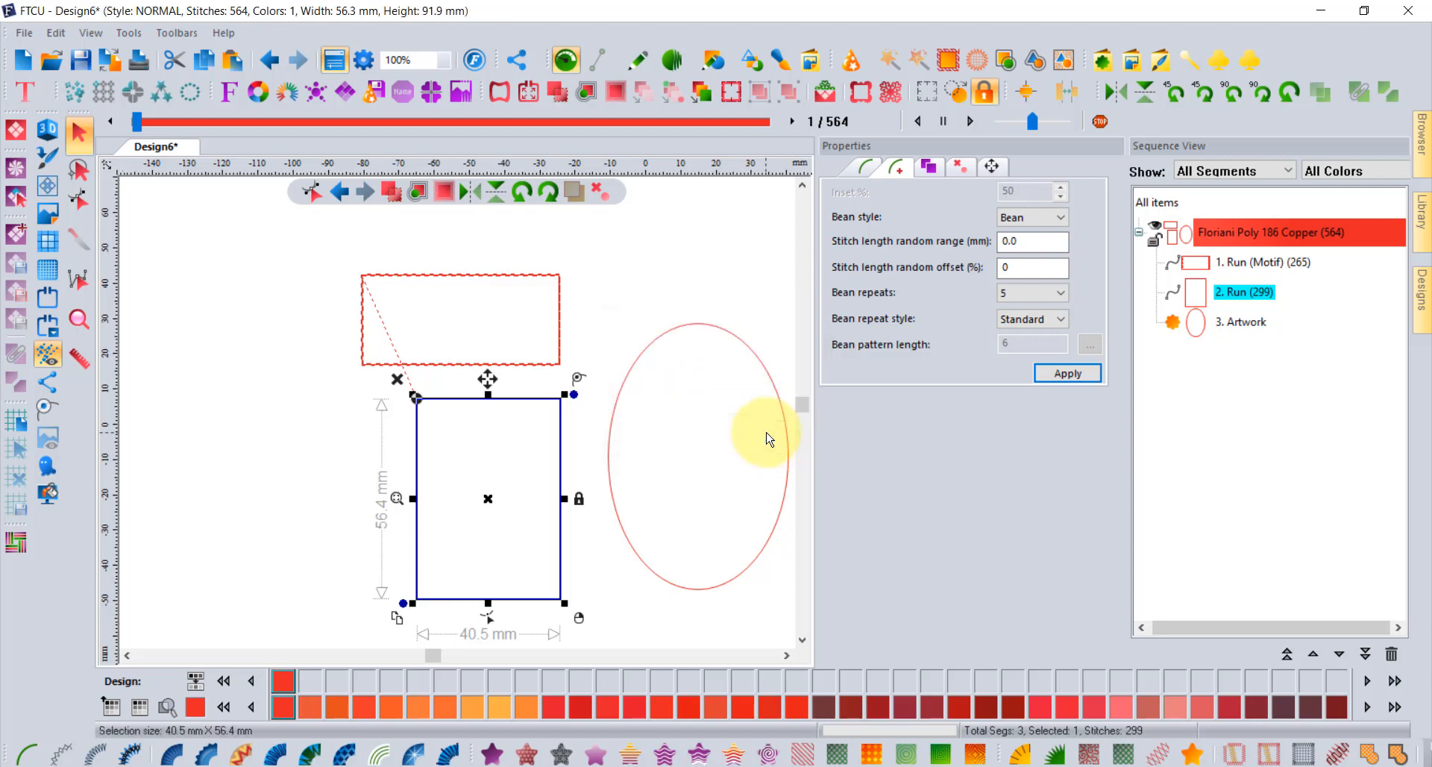
pyautogui.click(698, 228)
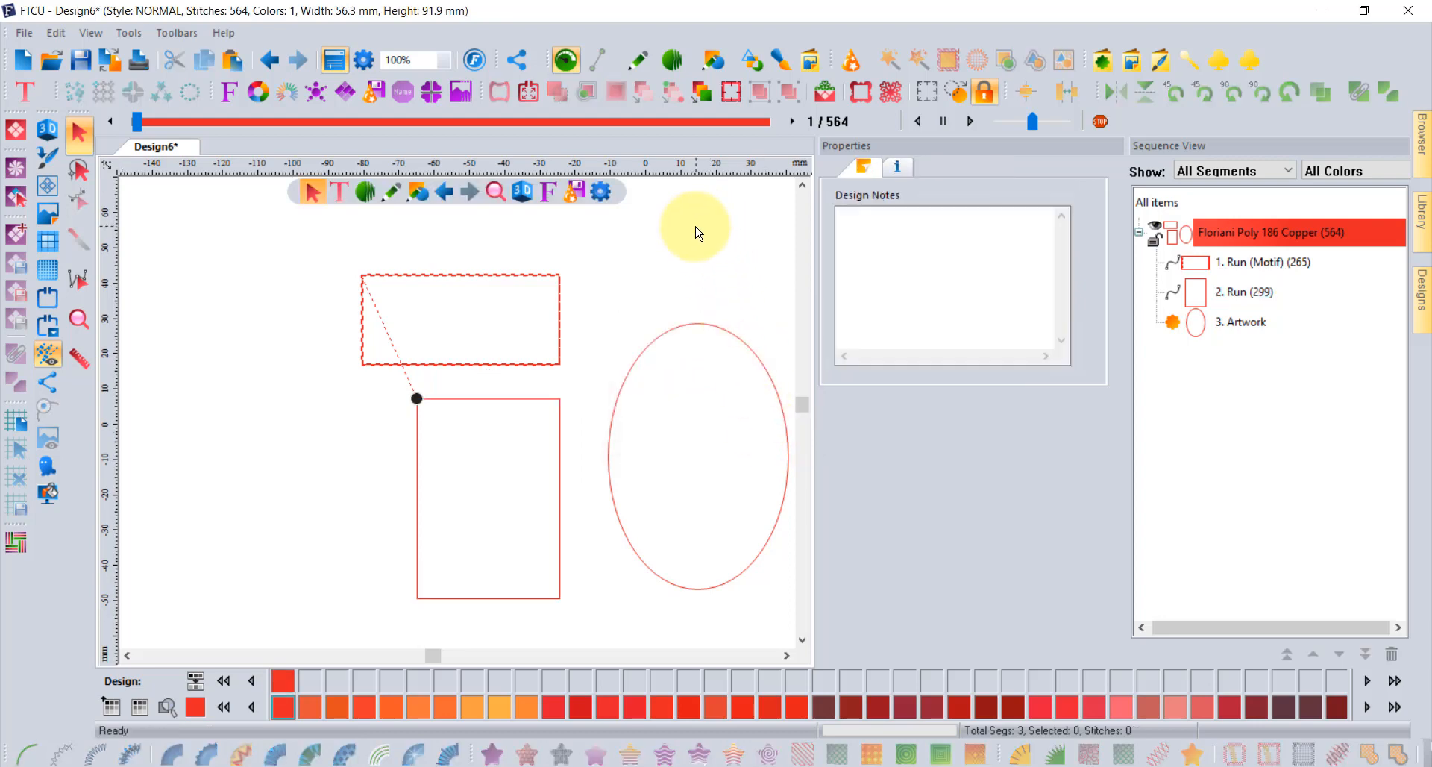
# - Apply the "3.5 5ply bean stitch" preset to the ellipse artwork and show the design in 3D
pyautogui.click(698, 326)
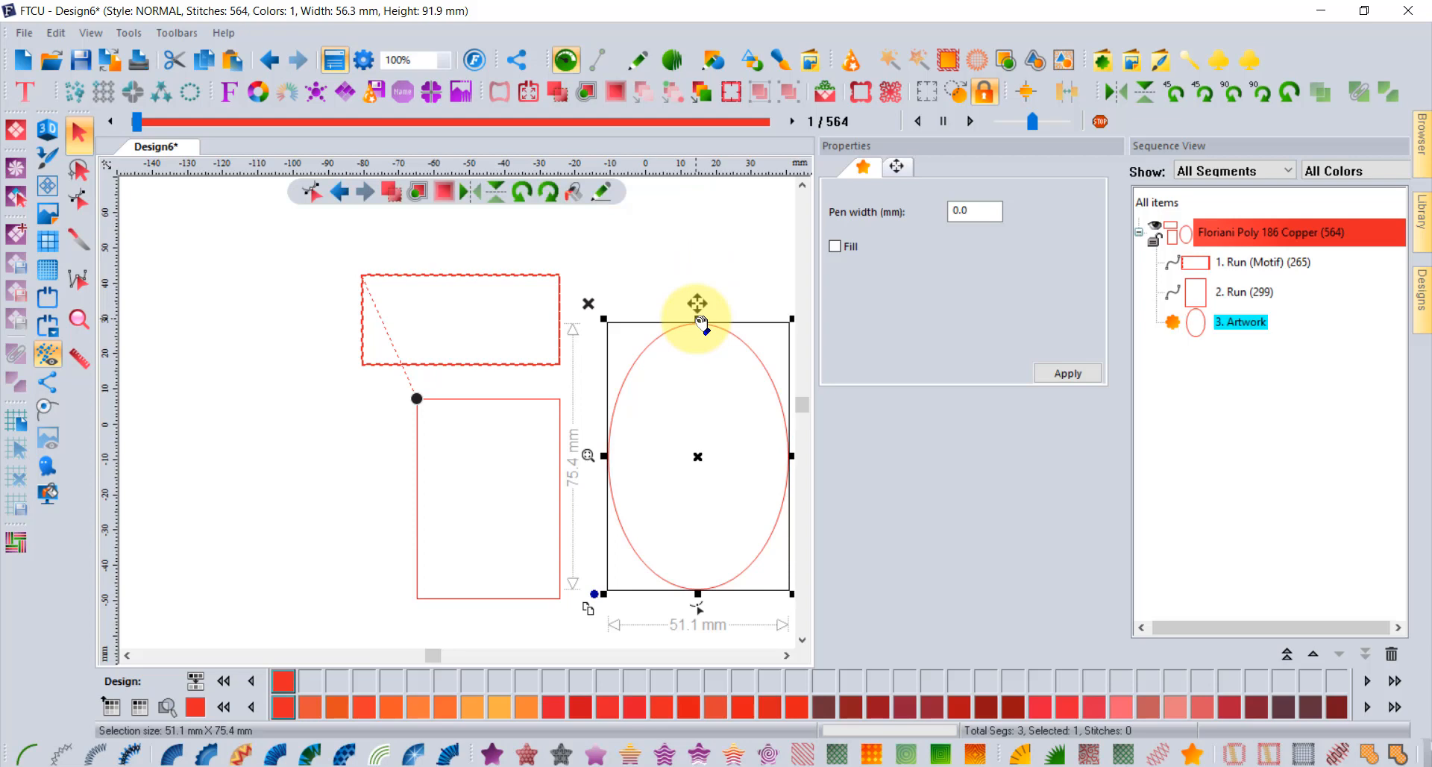
pyautogui.rightClick(26, 760)
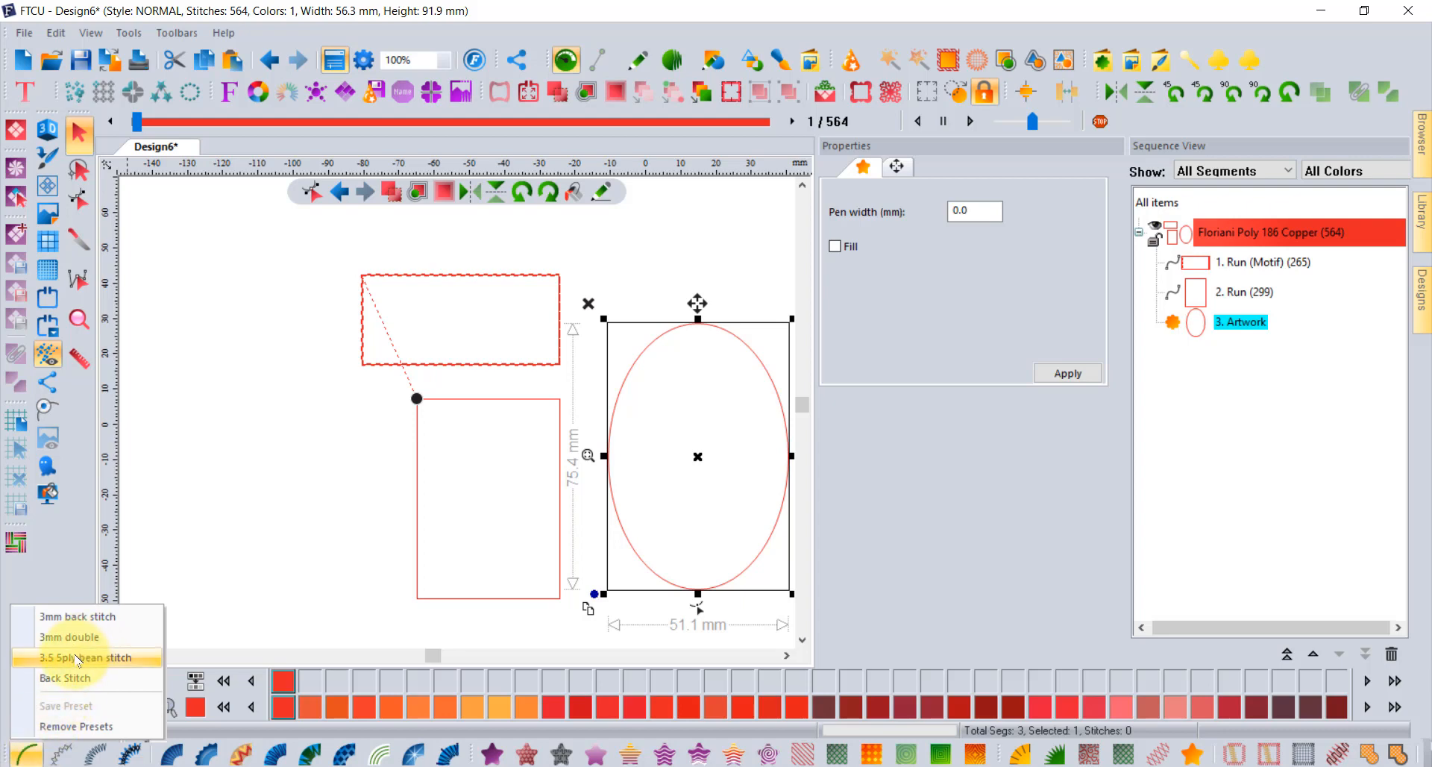
pyautogui.click(118, 659)
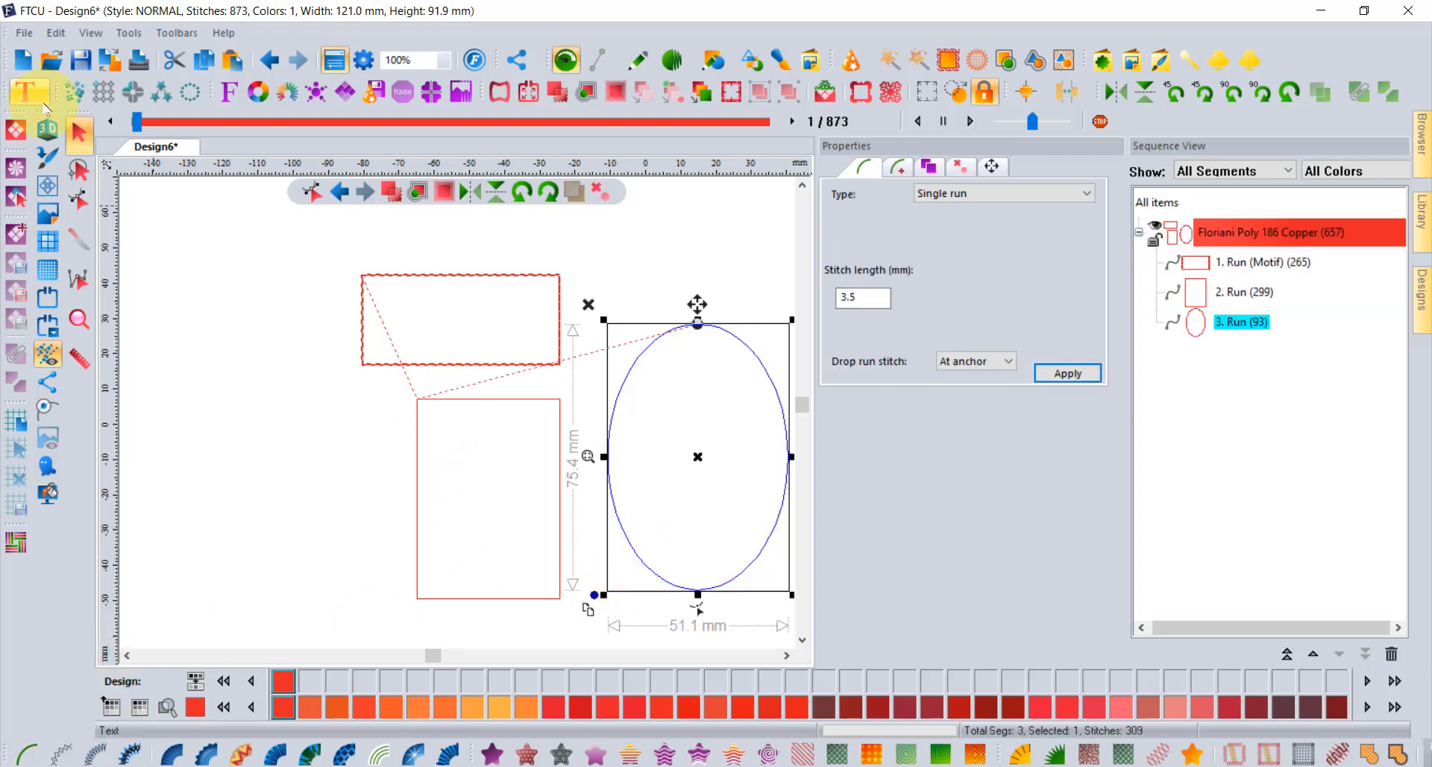
pyautogui.click(47, 129)
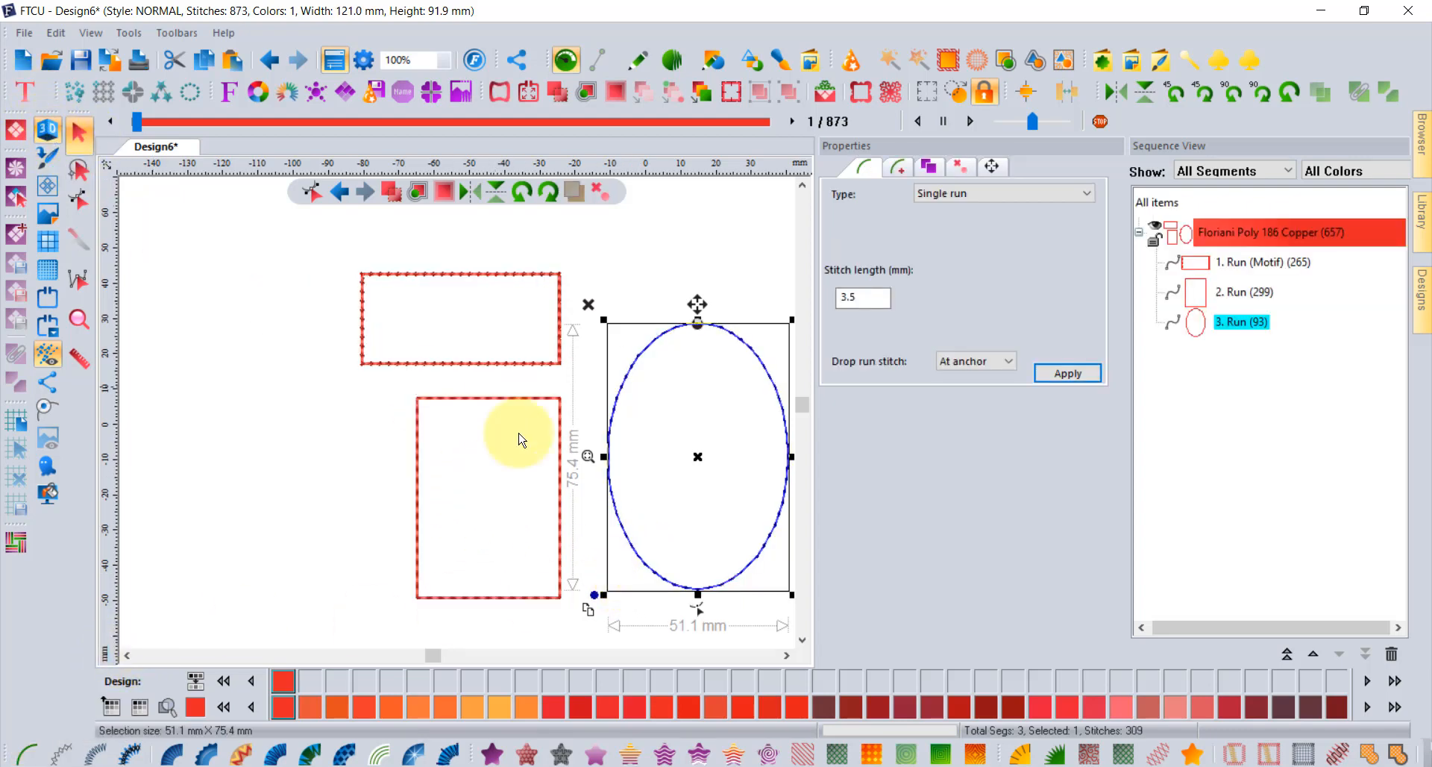
pyautogui.click(339, 455)
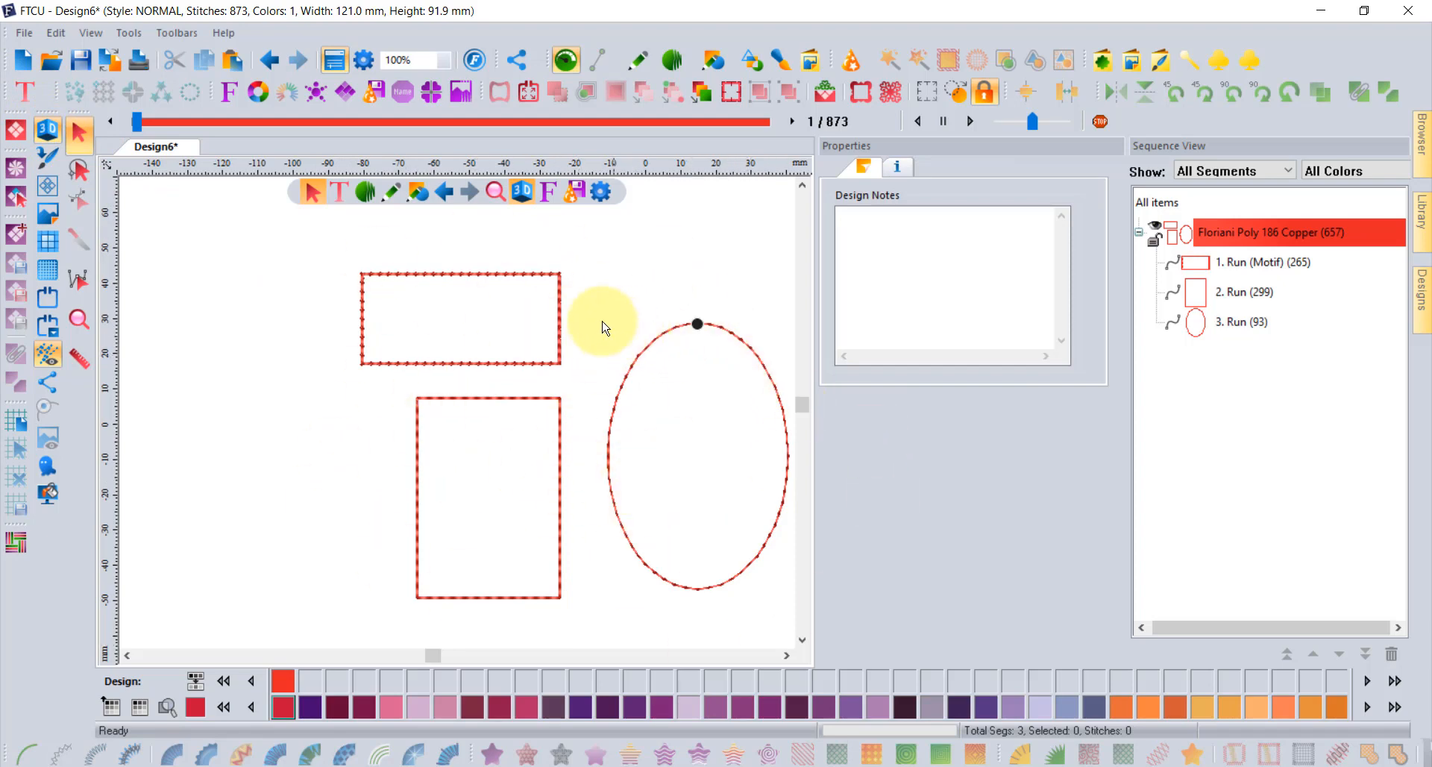
# - Apply the "3.5 5ply bean stitch" preset to the upper rectangle in place of its back stitch motif
pyautogui.click(527, 276)
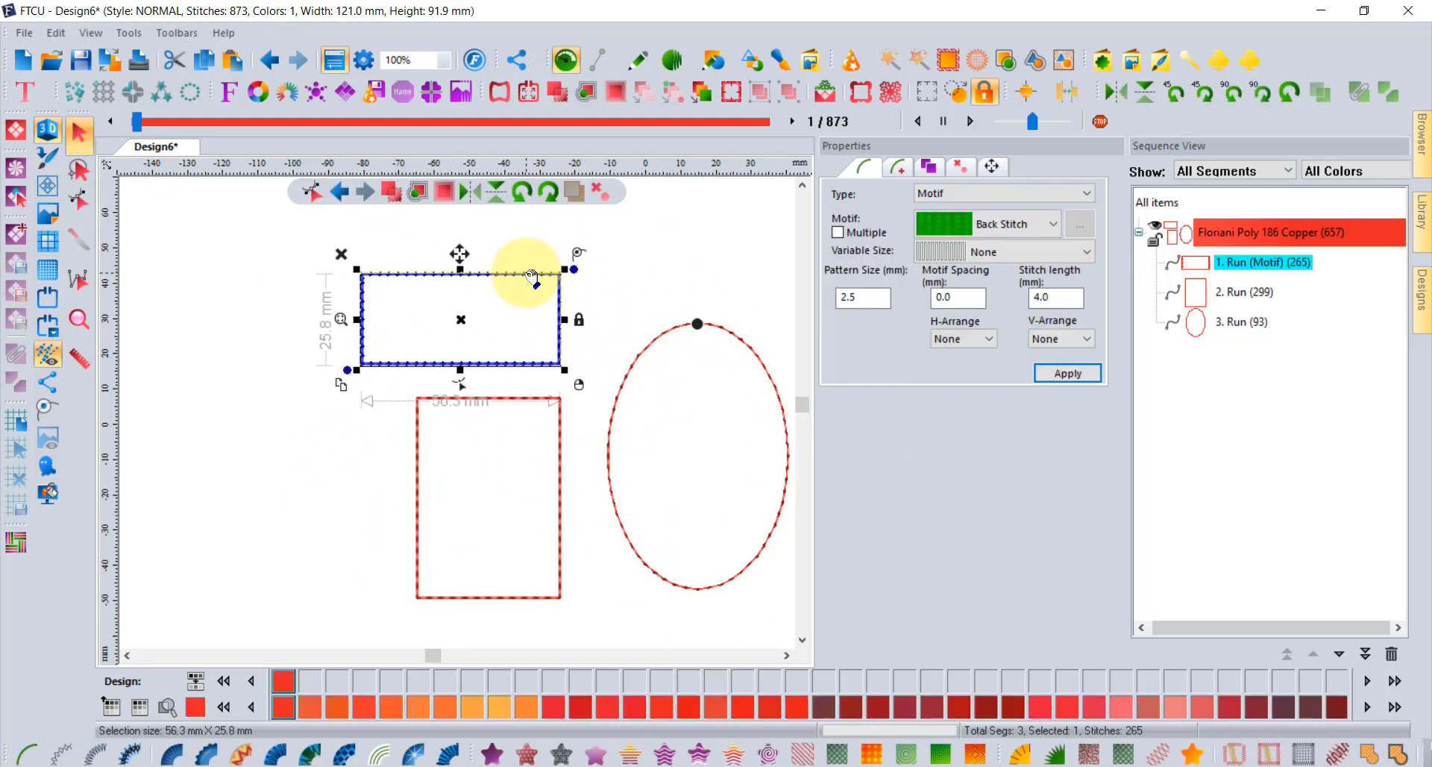
pyautogui.rightClick(26, 755)
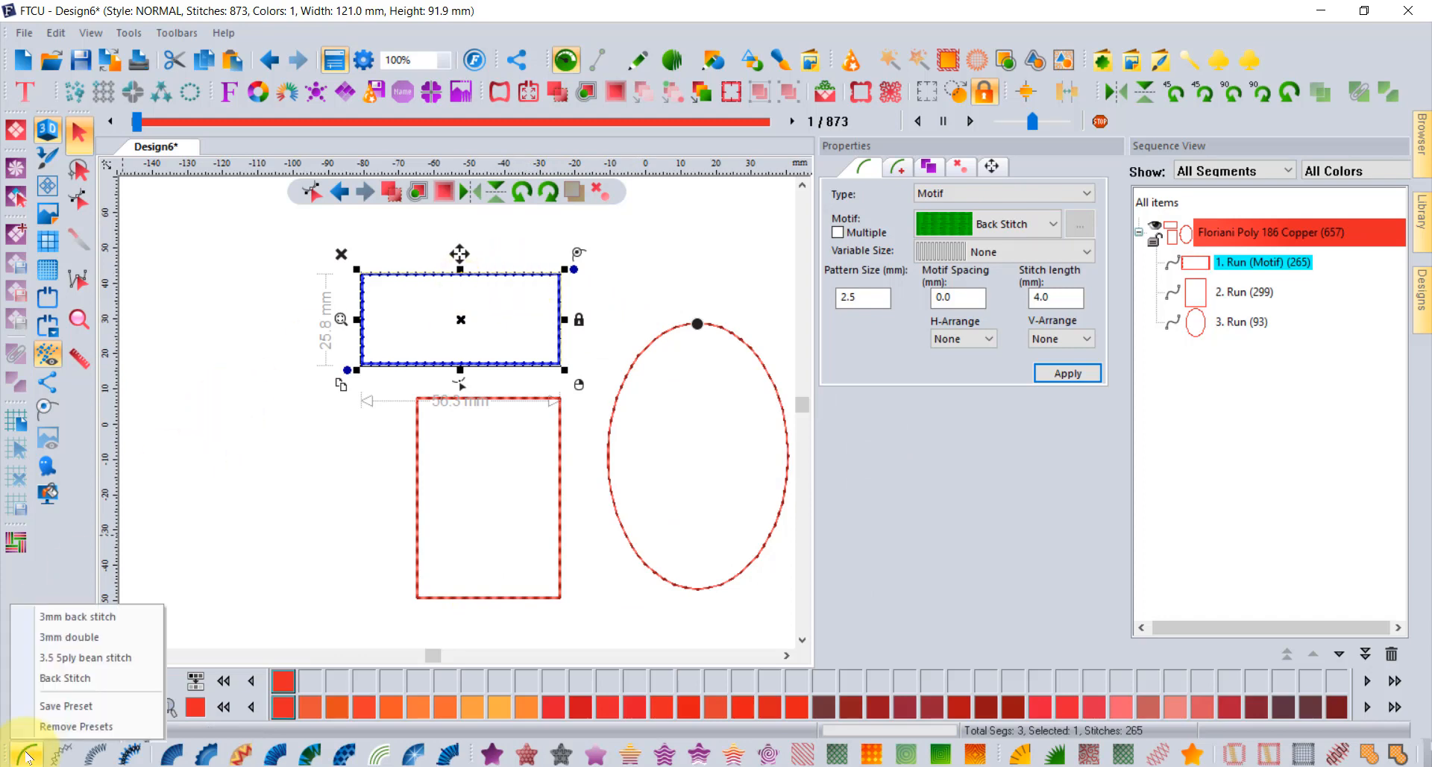
pyautogui.click(83, 658)
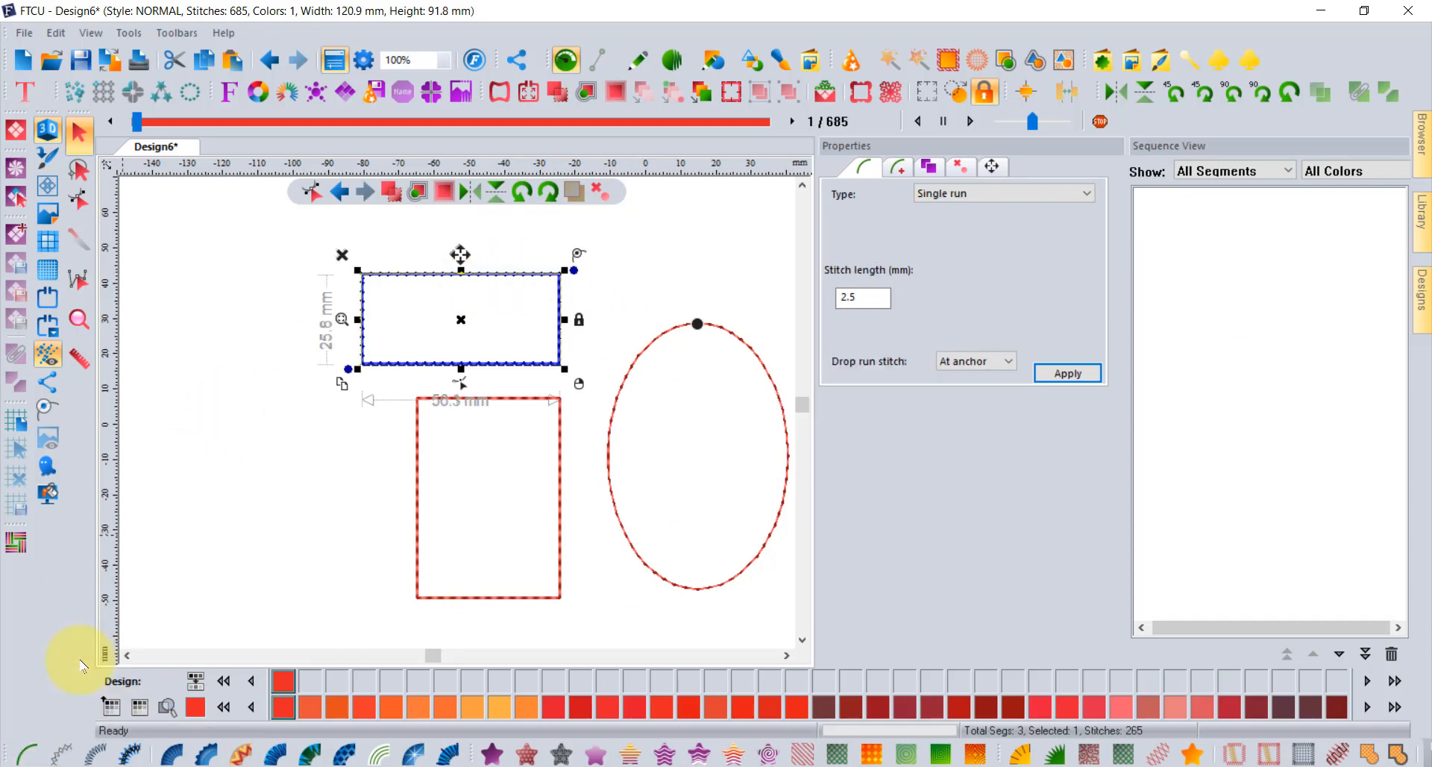
# - Convert the ellipse to a motif fill and apply pattern 251 to it
pyautogui.click(227, 515)
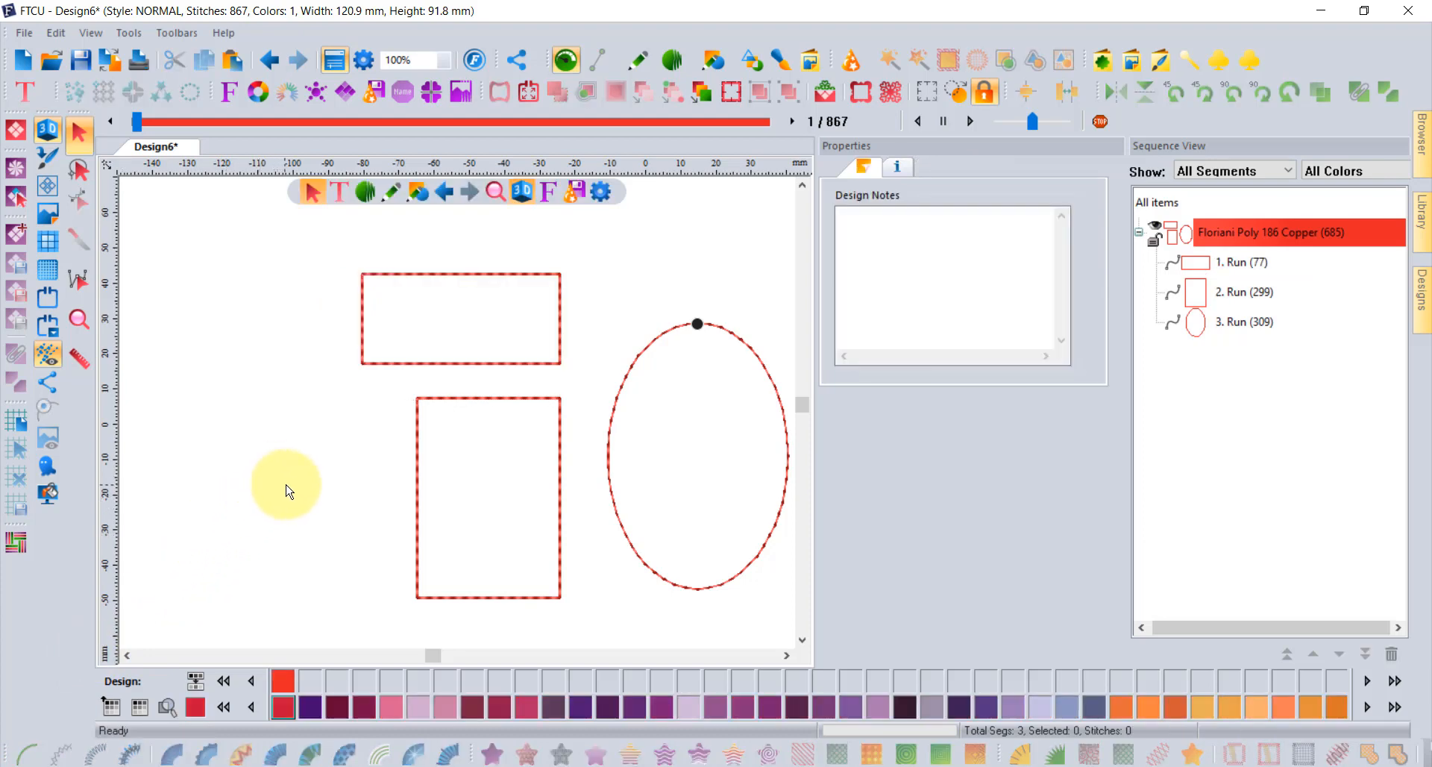
pyautogui.click(787, 656)
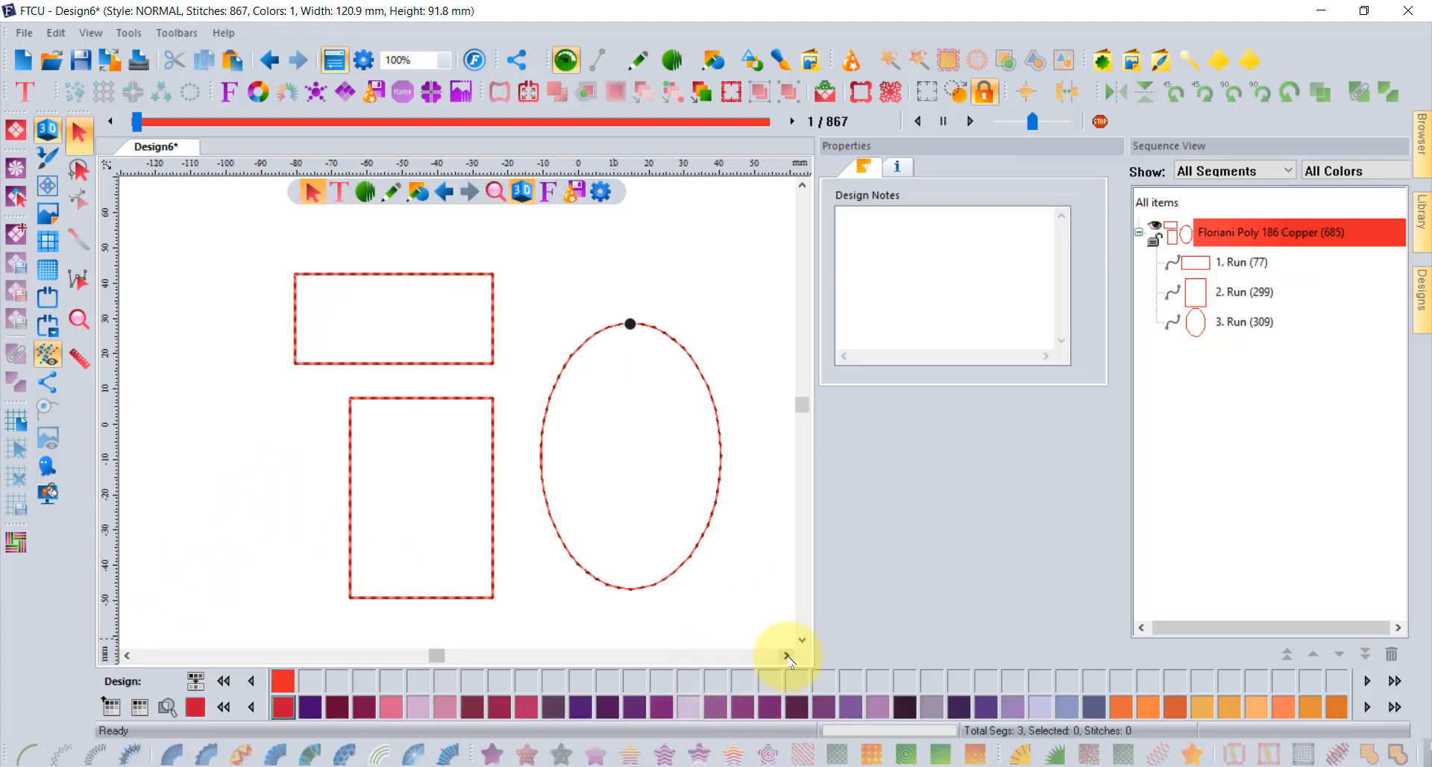
pyautogui.click(579, 360)
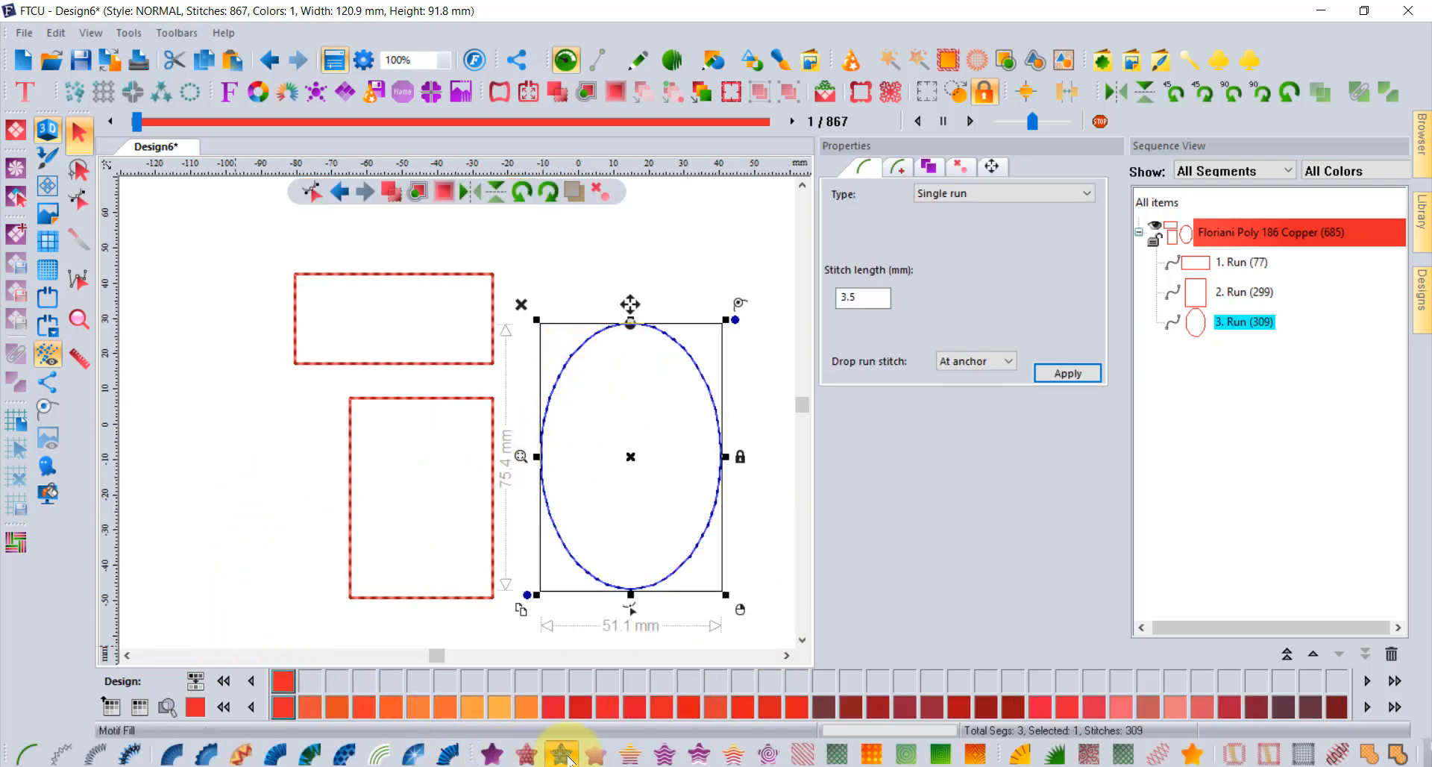
pyautogui.click(527, 755)
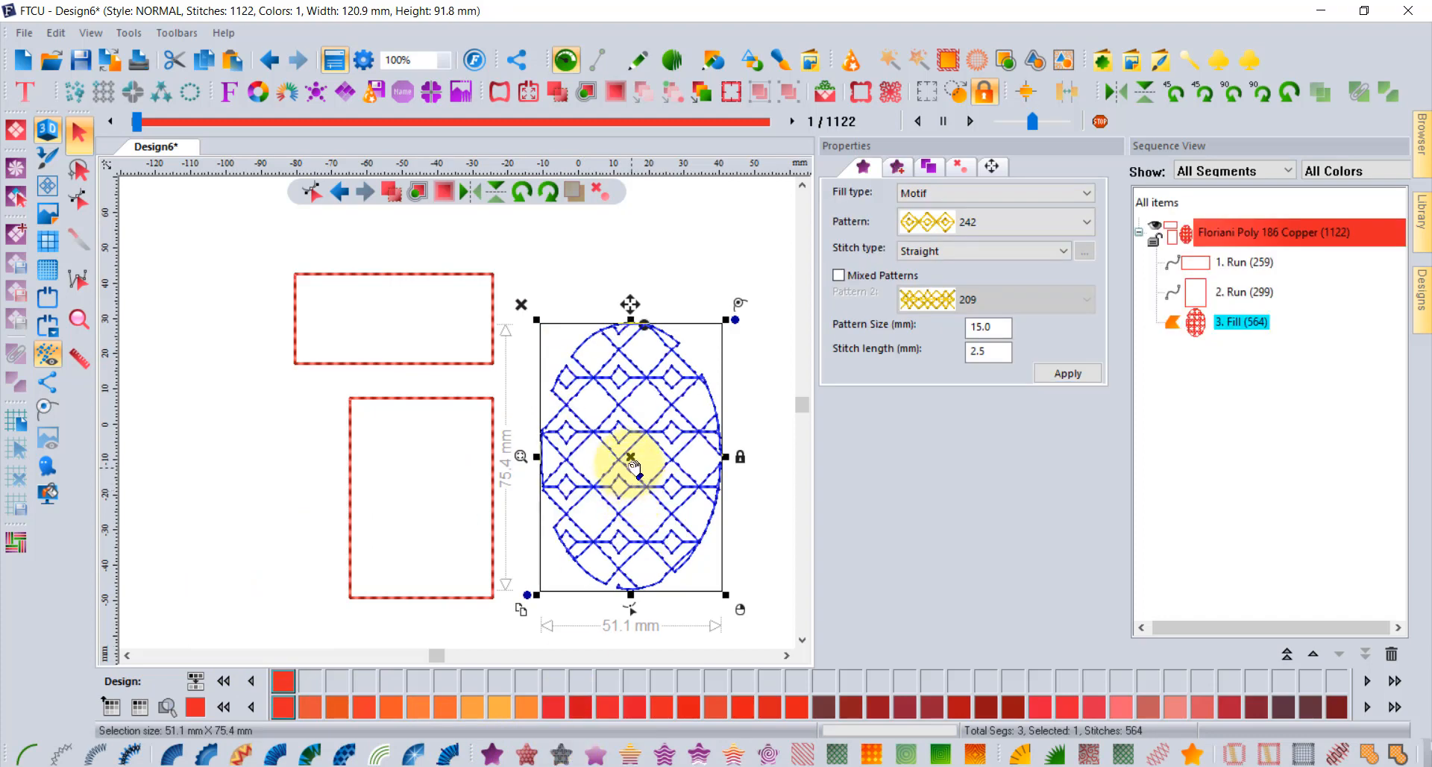
pyautogui.click(929, 222)
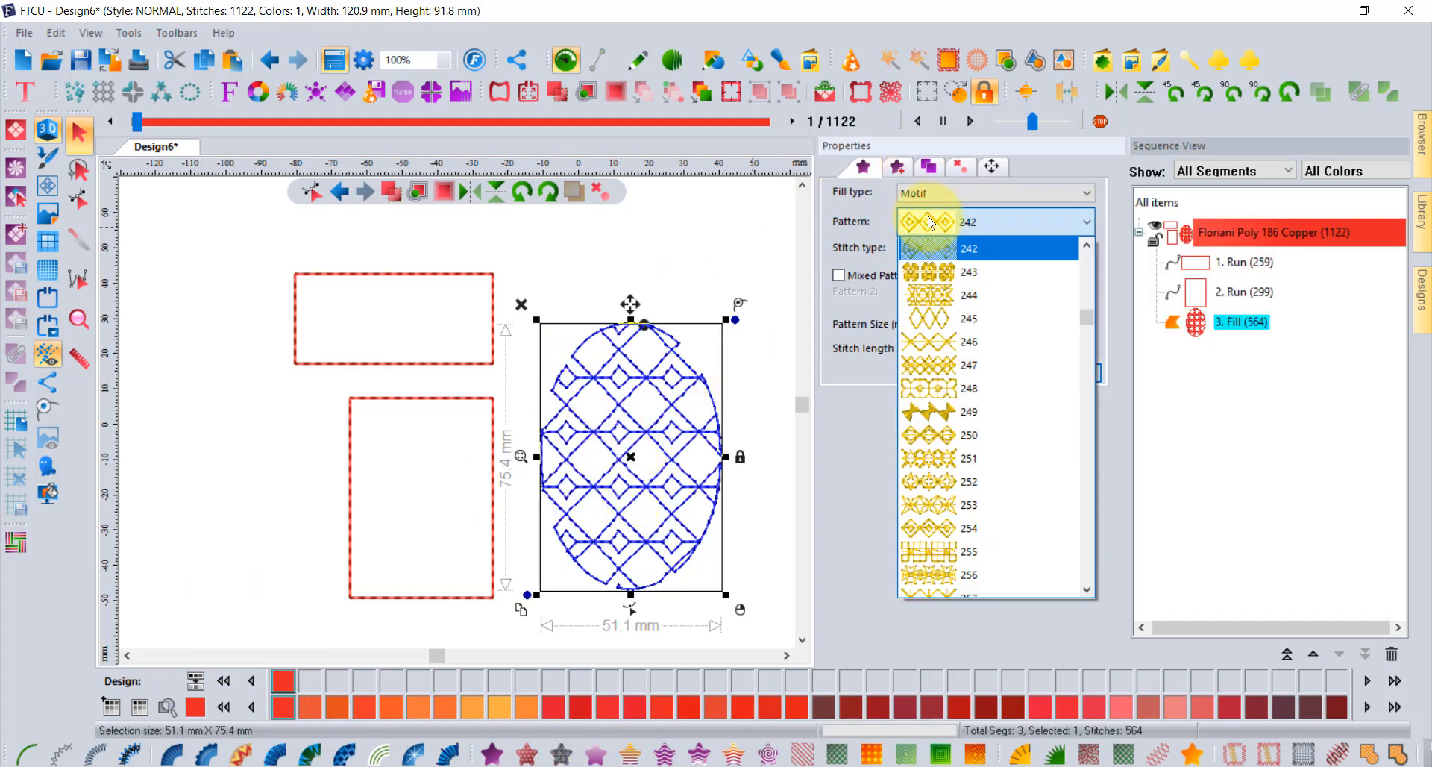
pyautogui.click(949, 469)
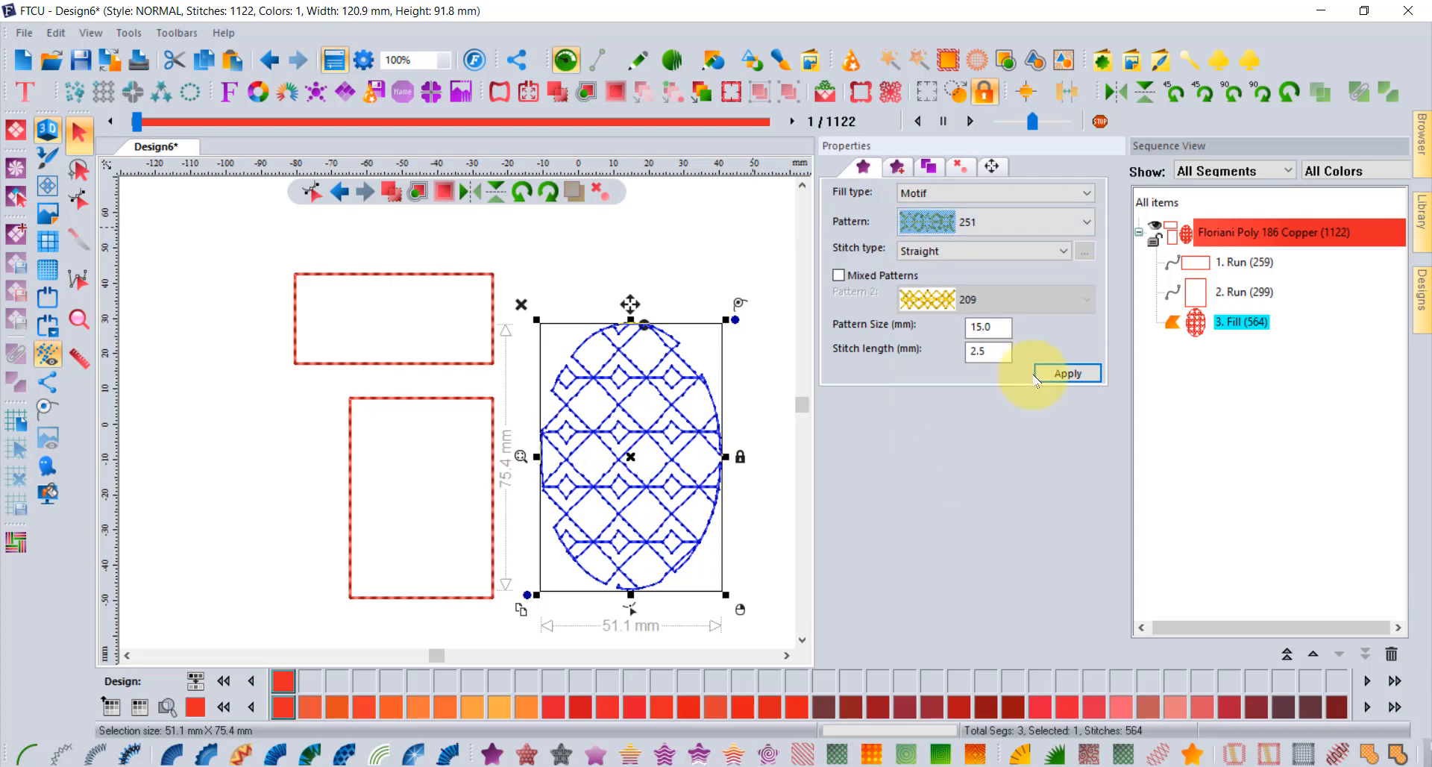
pyautogui.click(1067, 375)
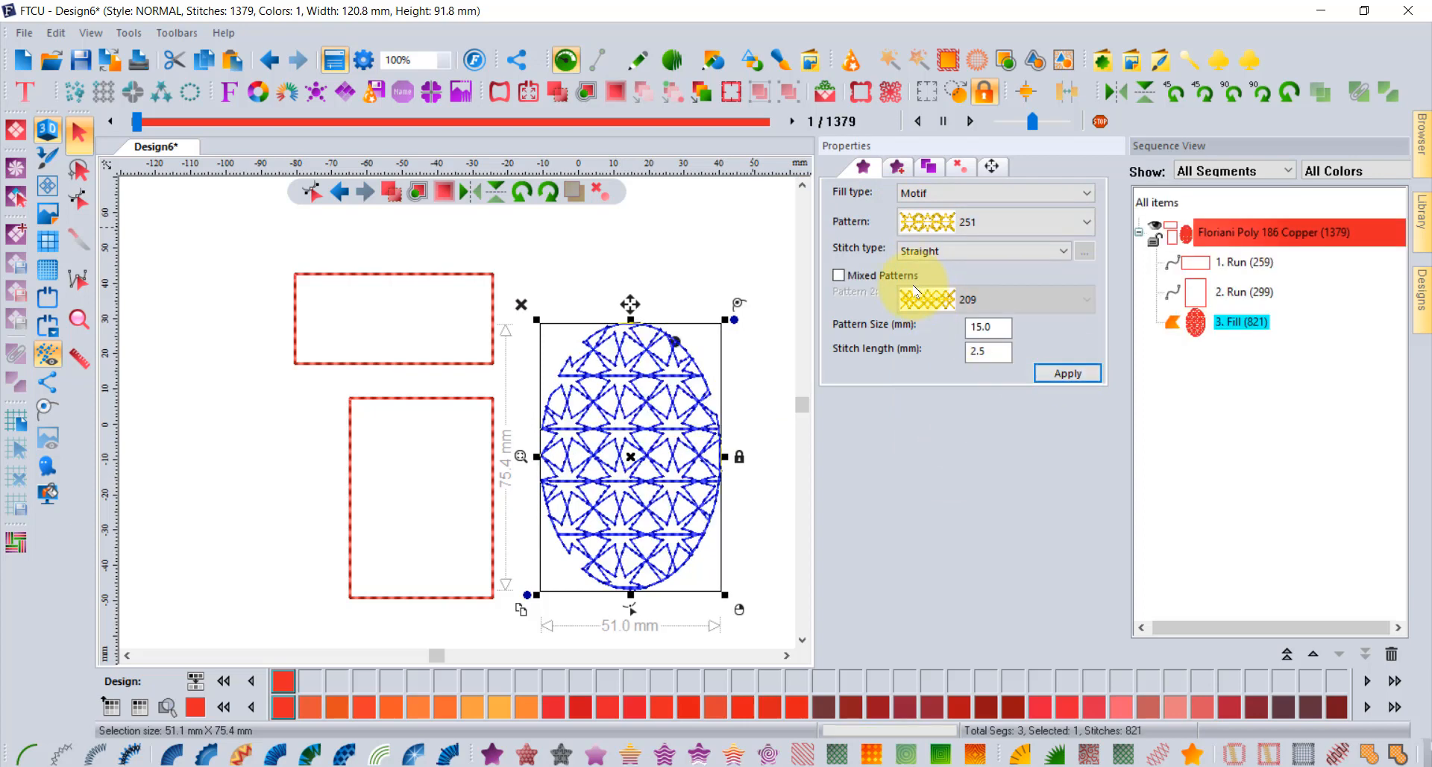
# - Enable mixed patterns for the ellipse's motif fill with 211 as the second pattern, and apply a pattern size of 10 mm
pyautogui.click(839, 275)
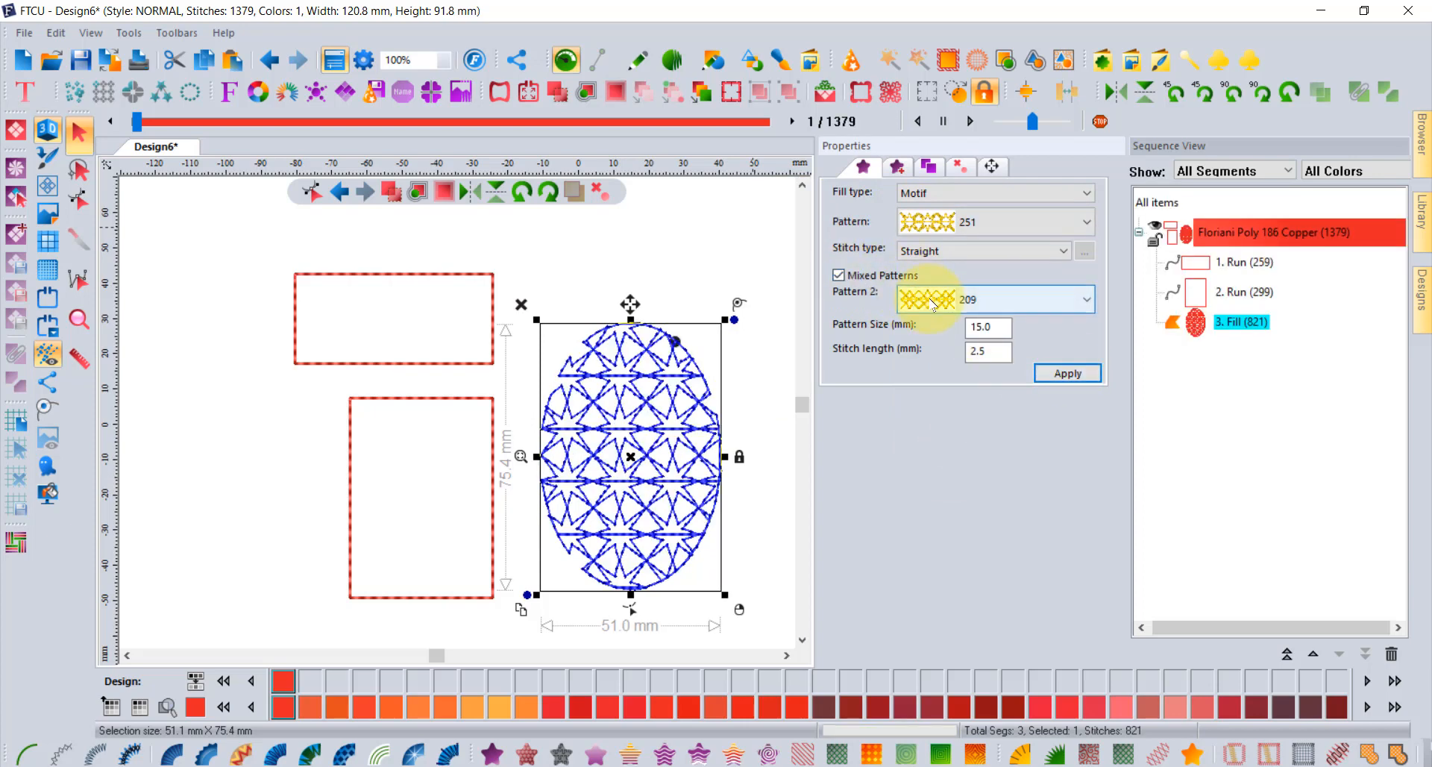
pyautogui.click(933, 299)
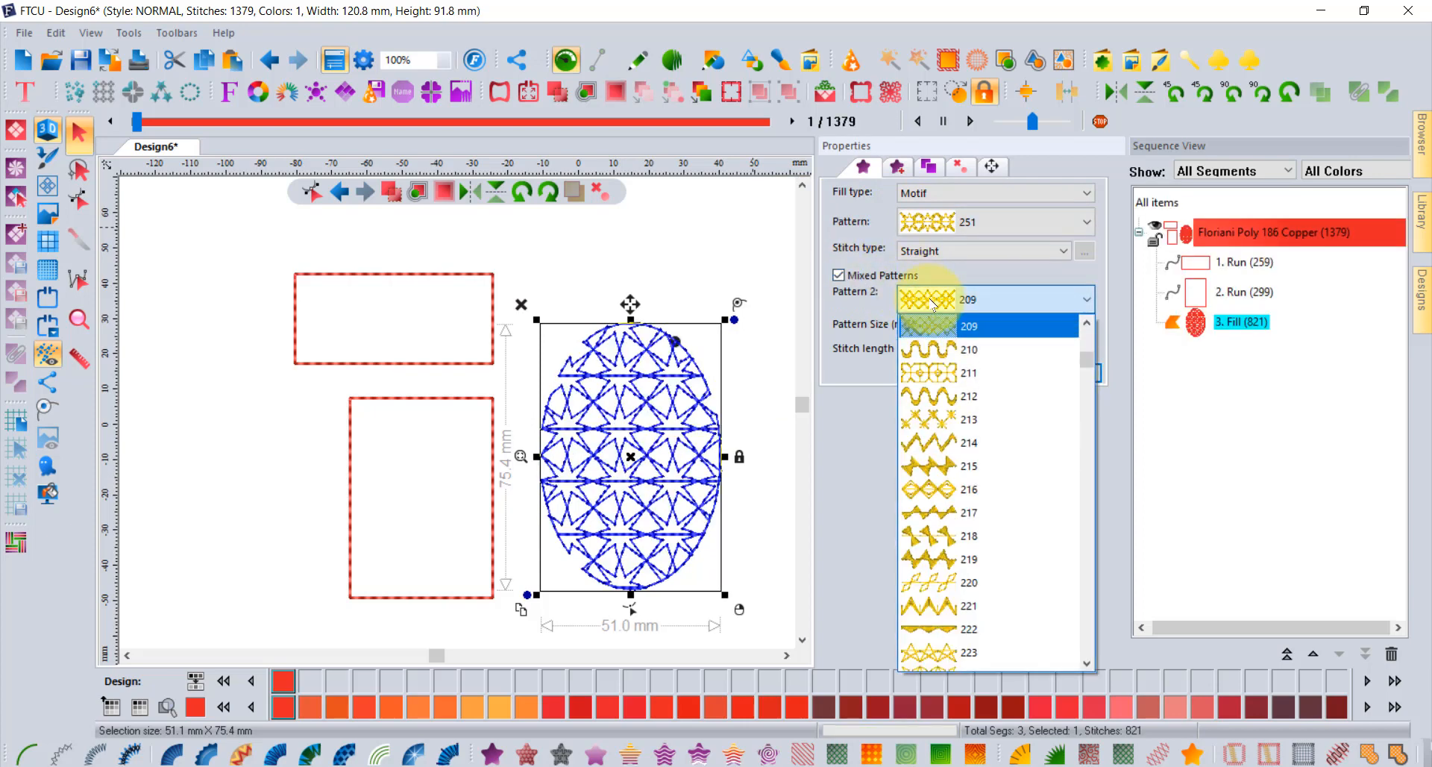
pyautogui.click(933, 372)
pyautogui.click(1068, 373)
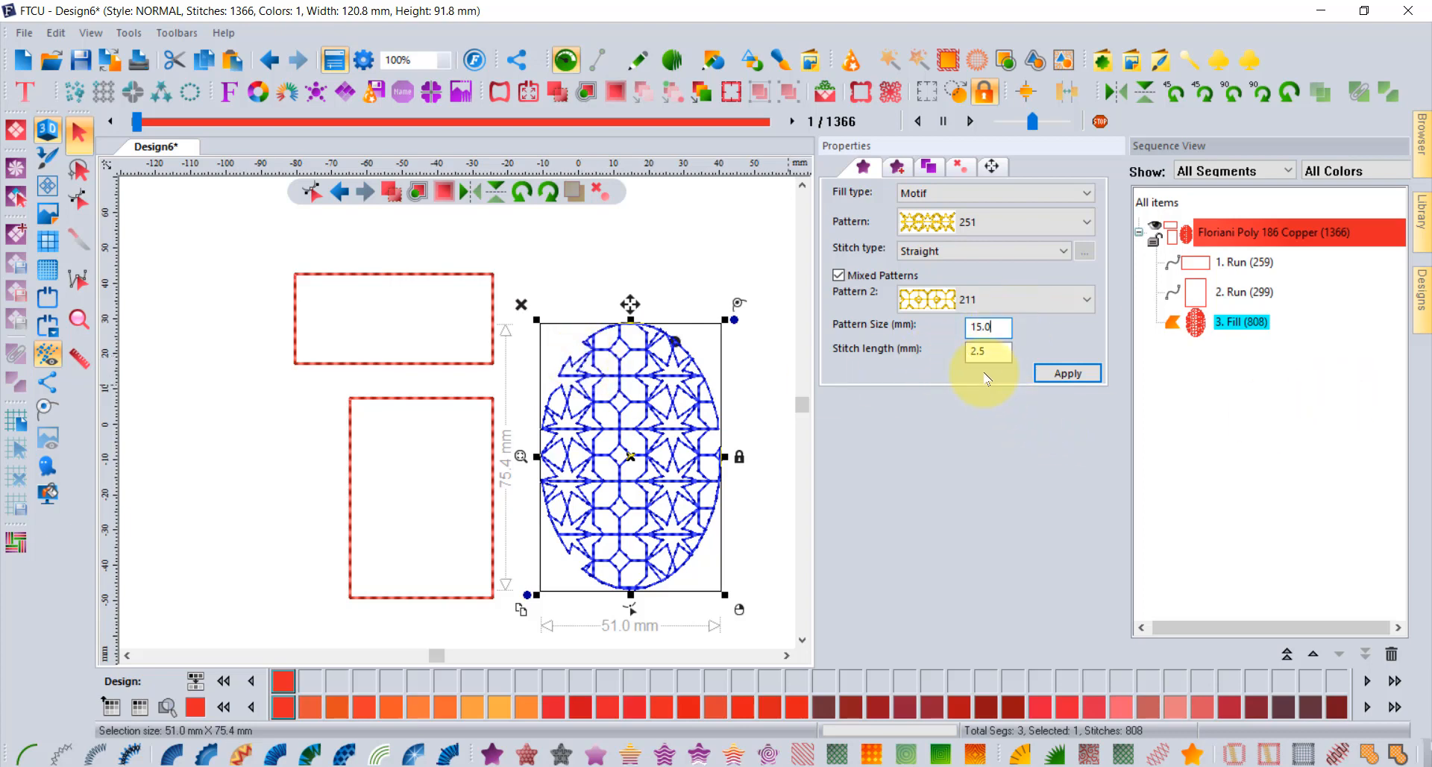
pyautogui.moveTo(1000, 329); pyautogui.dragTo(935, 334)
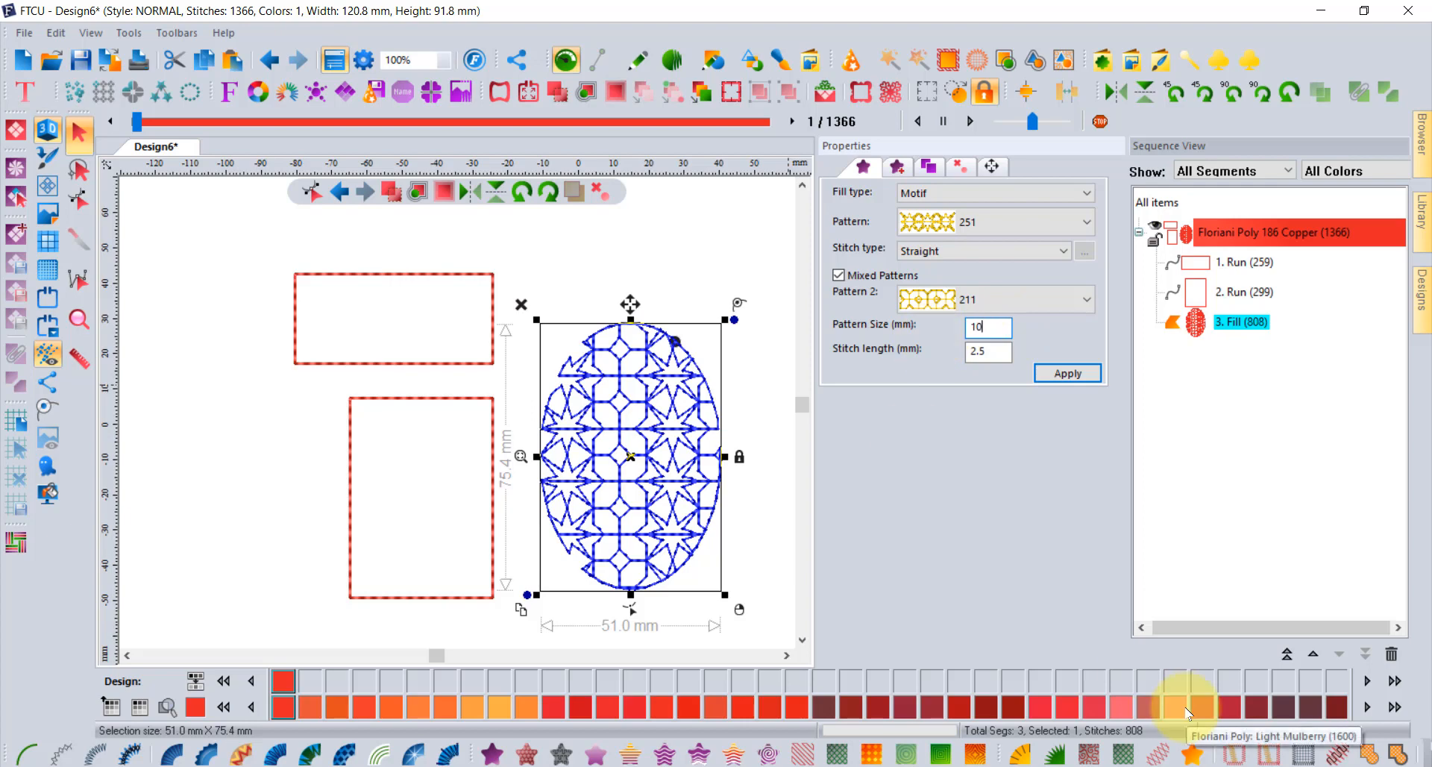
pyautogui.click(1080, 373)
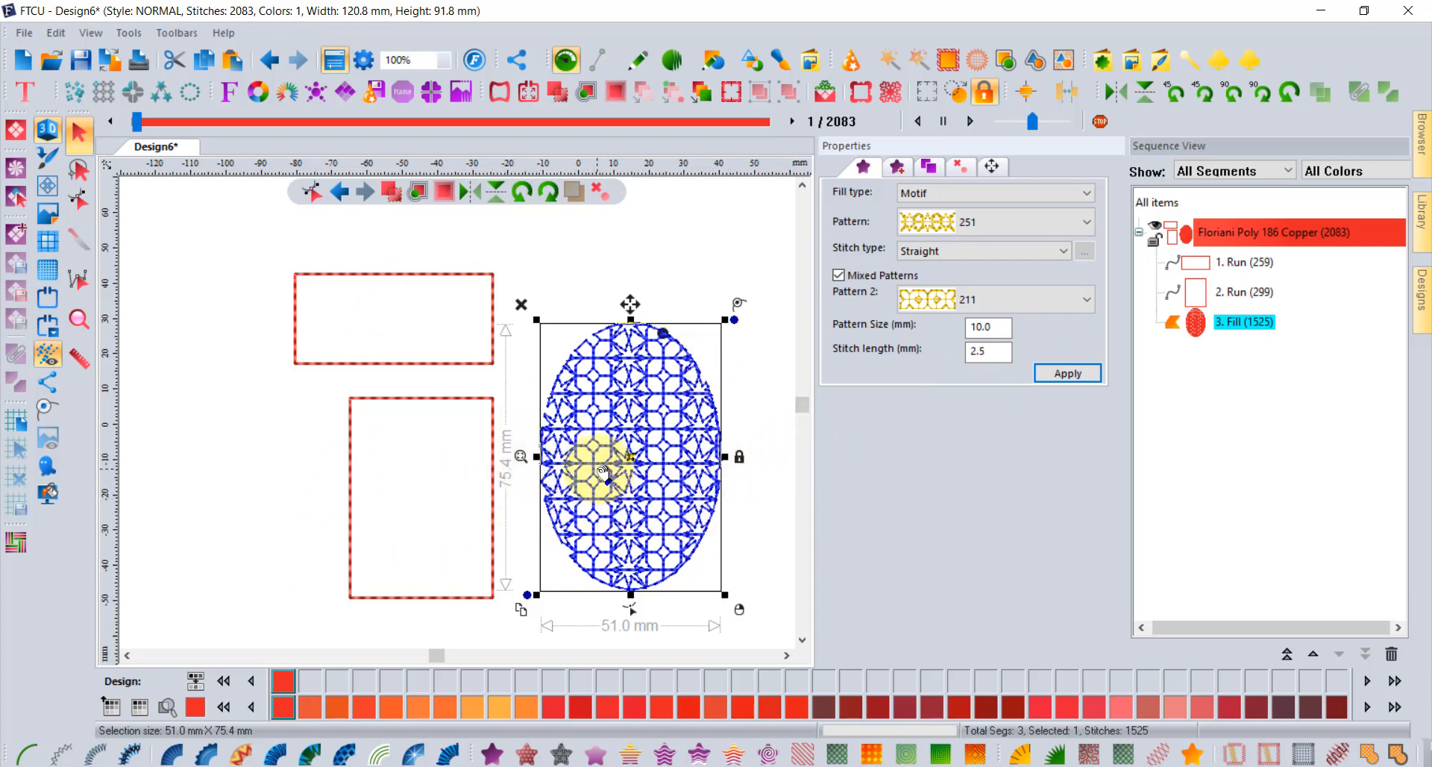
# - Save the ellipse's motif fill settings as a preset named "today", overwriting the existing preset
pyautogui.rightClick(561, 756)
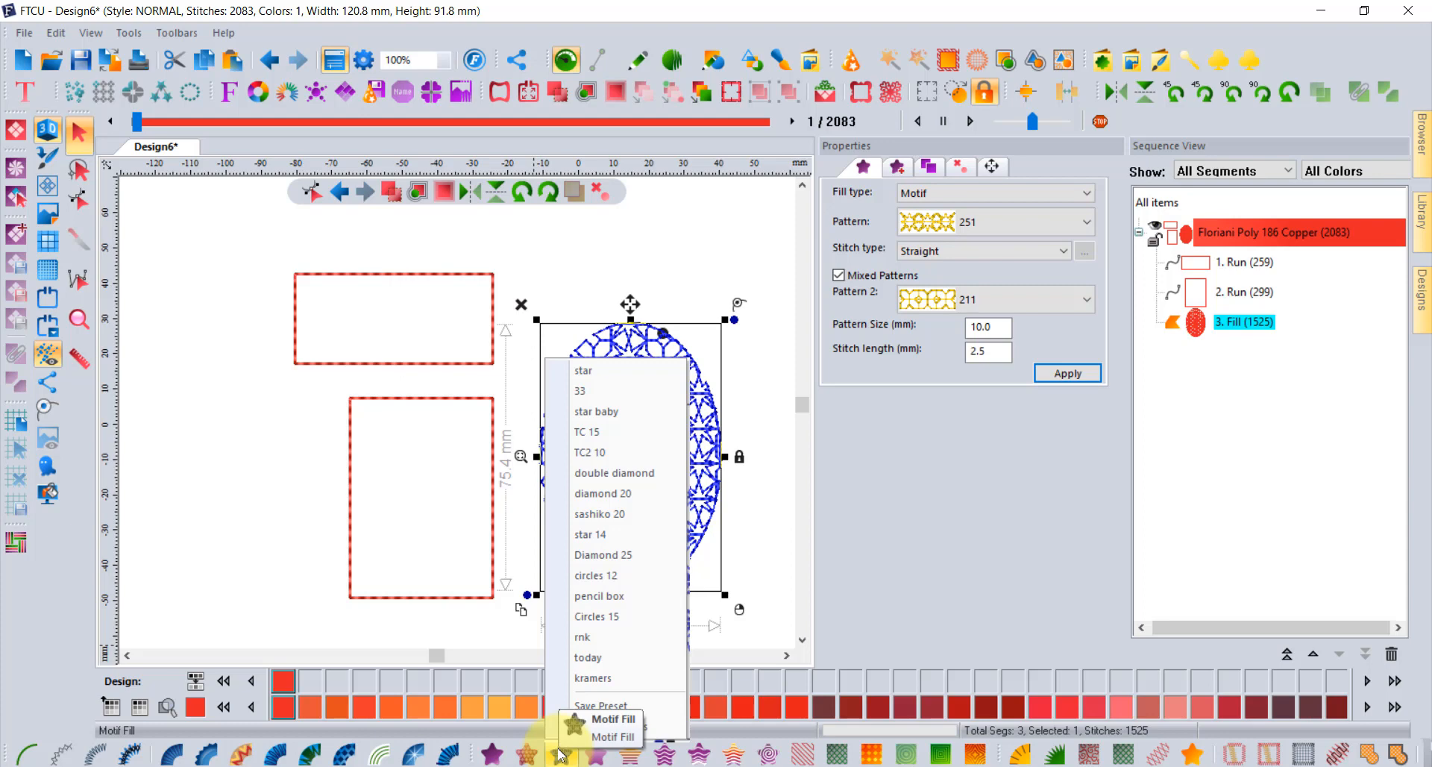
pyautogui.click(613, 706)
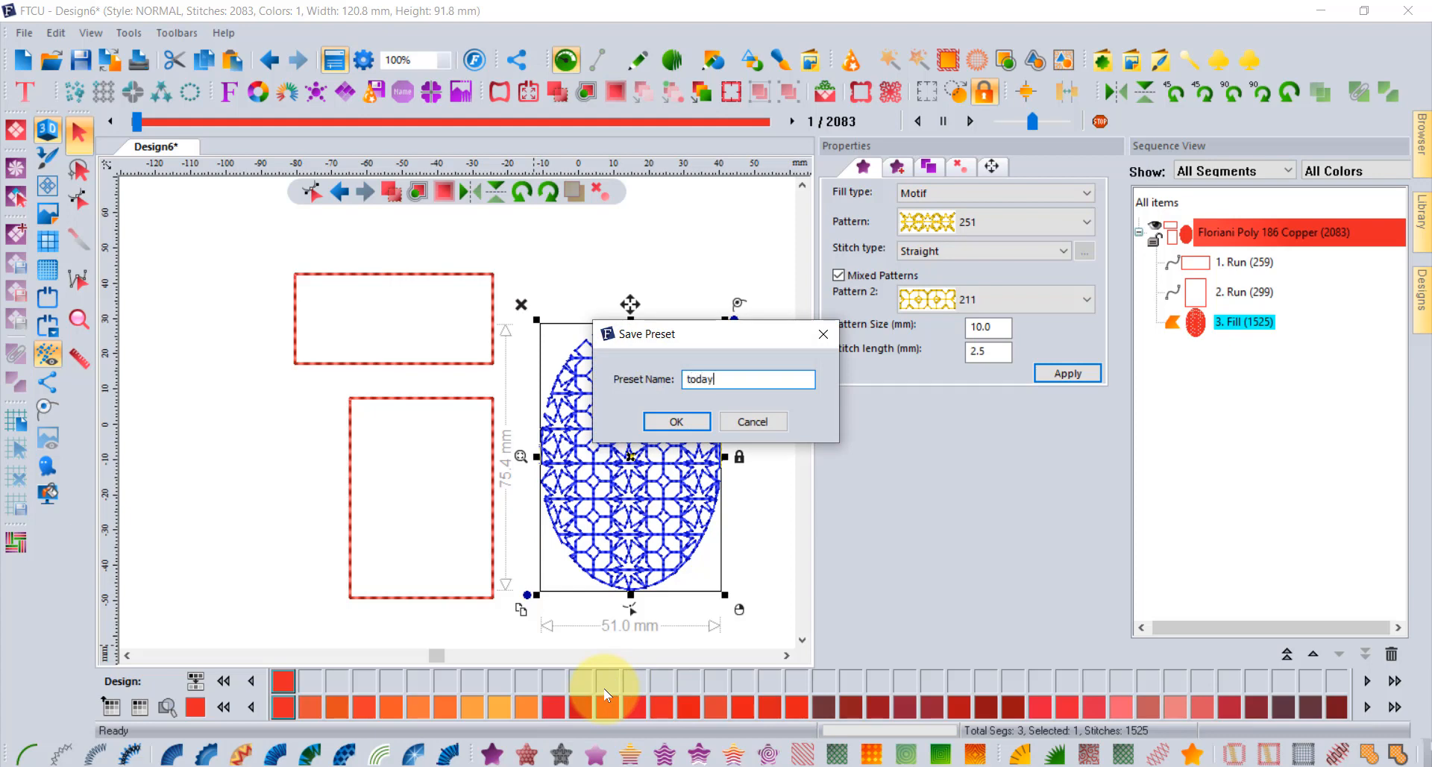
pyautogui.click(677, 422)
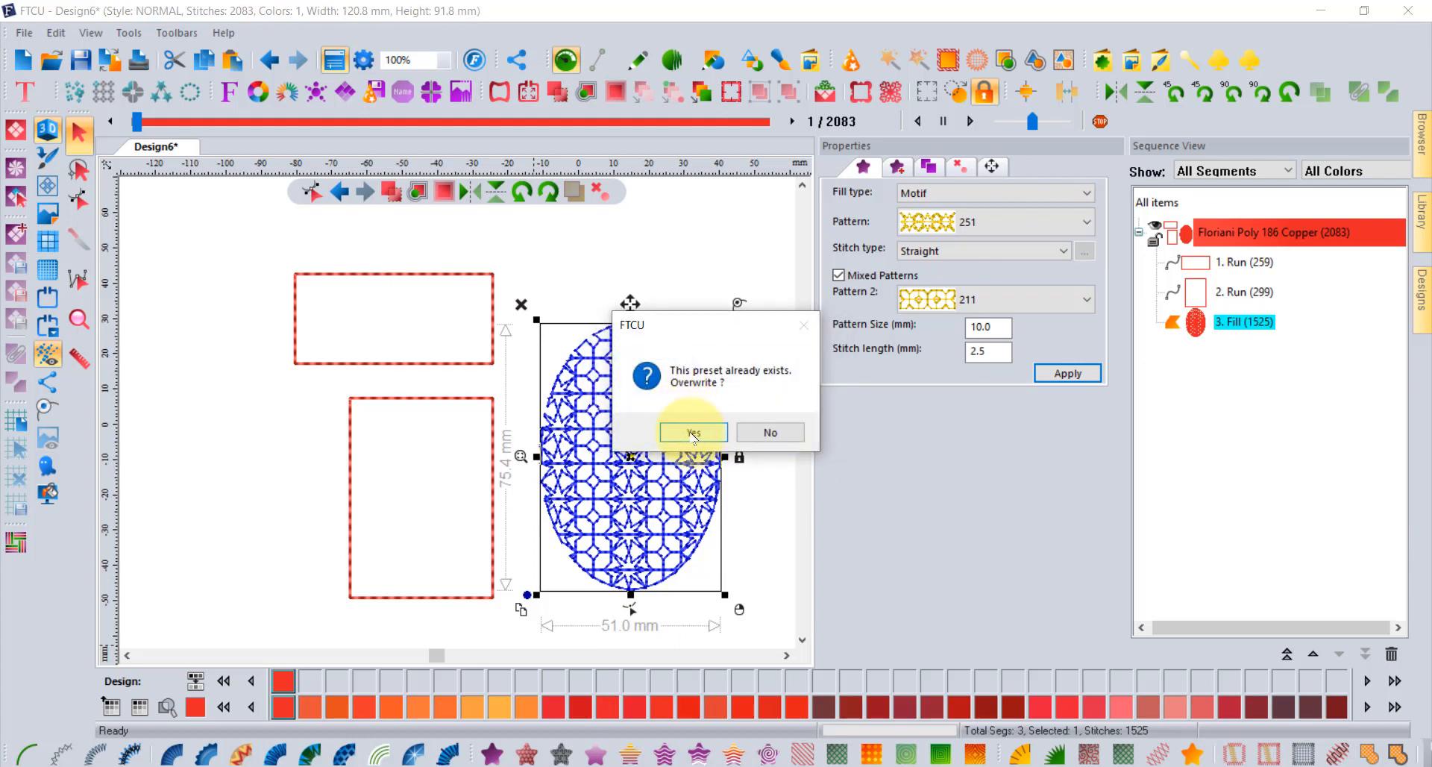
pyautogui.click(690, 437)
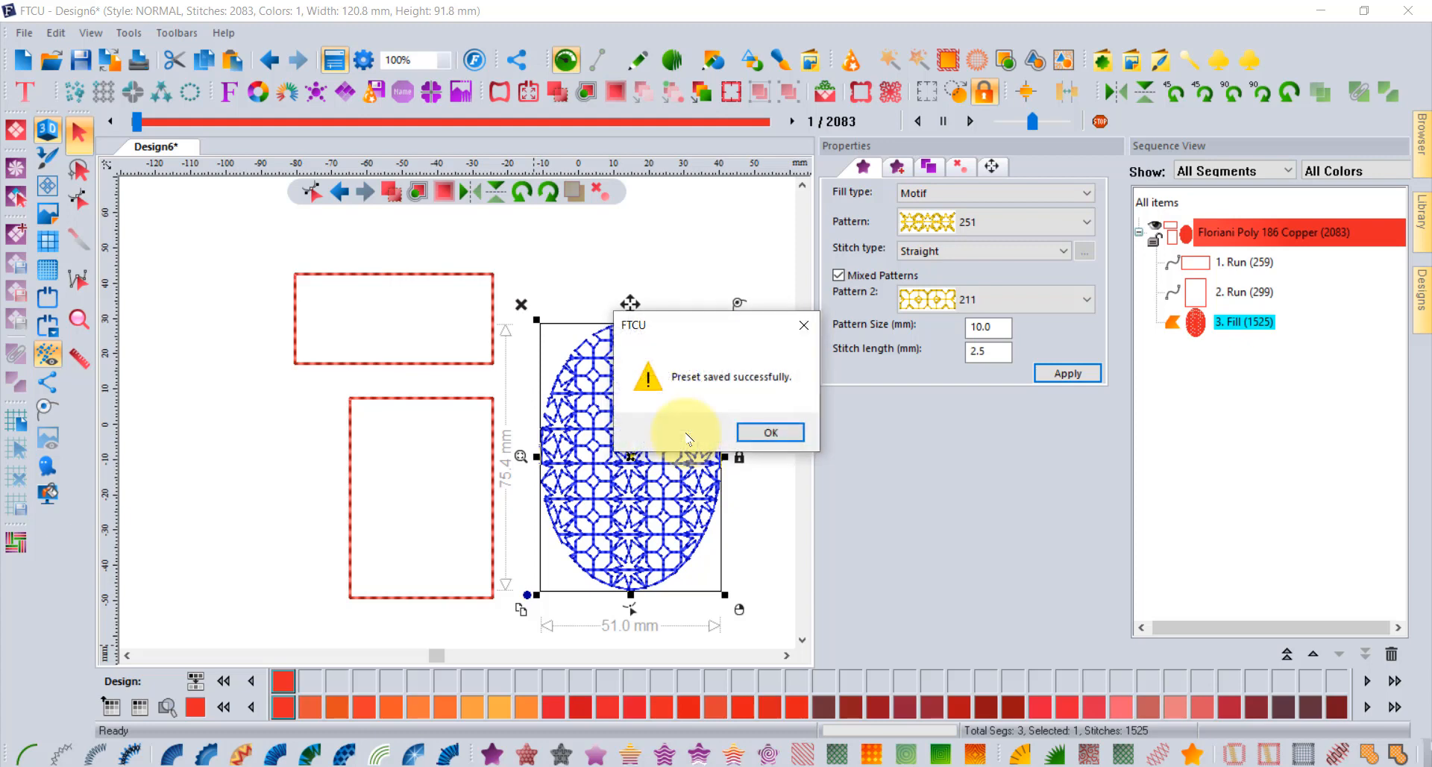
pyautogui.click(774, 432)
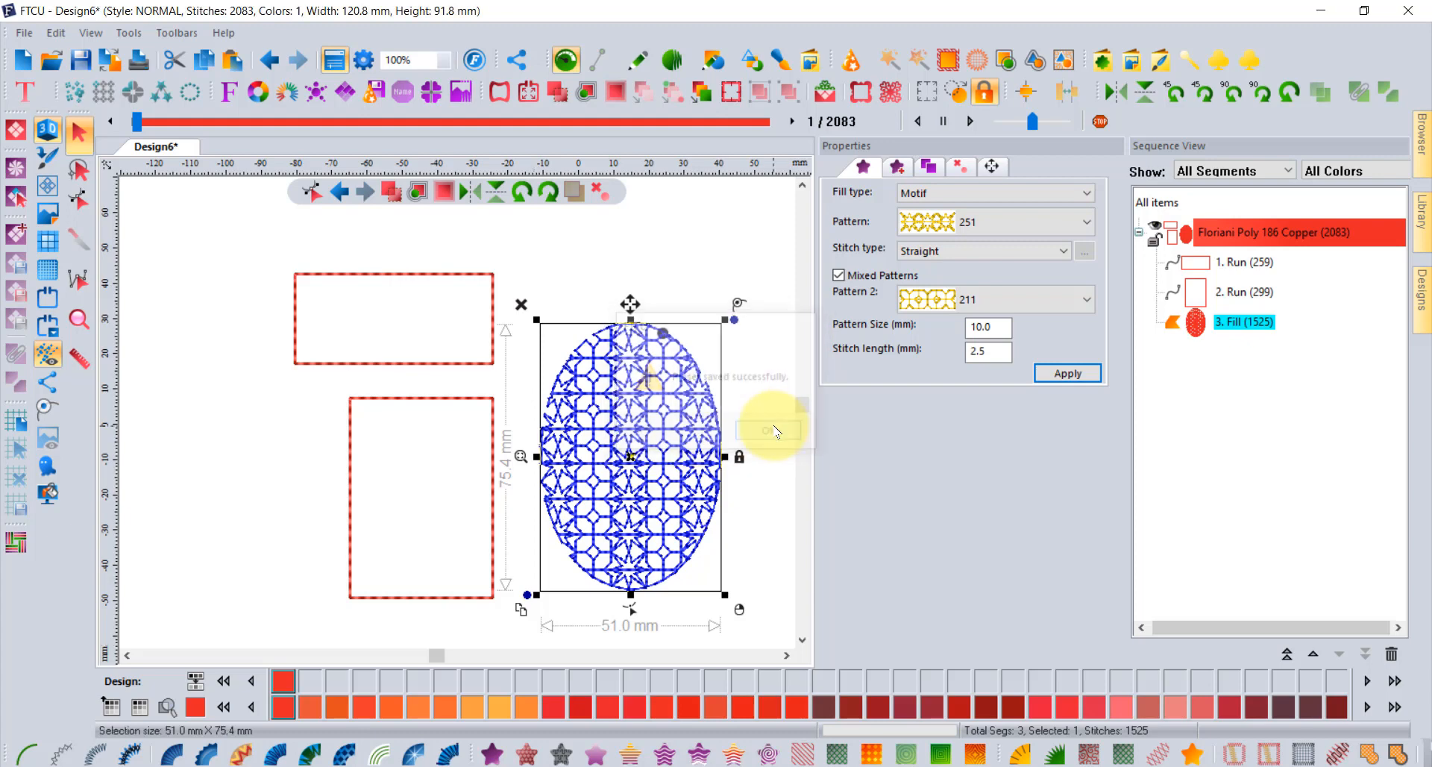
# - Apply the "today" motif fill preset to the upper rectangle and the default motif fill to the lower rectangle
pyautogui.click(388, 278)
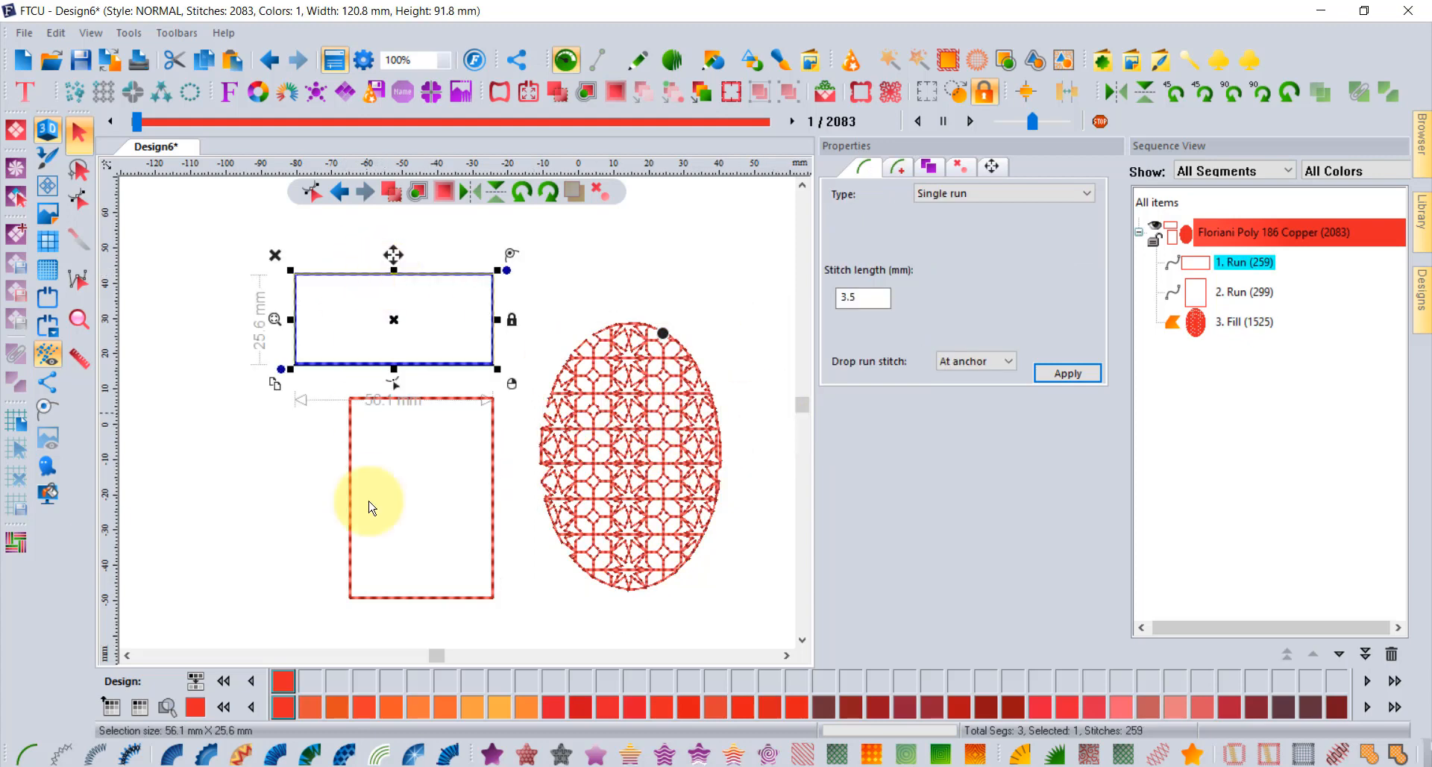
pyautogui.rightClick(563, 758)
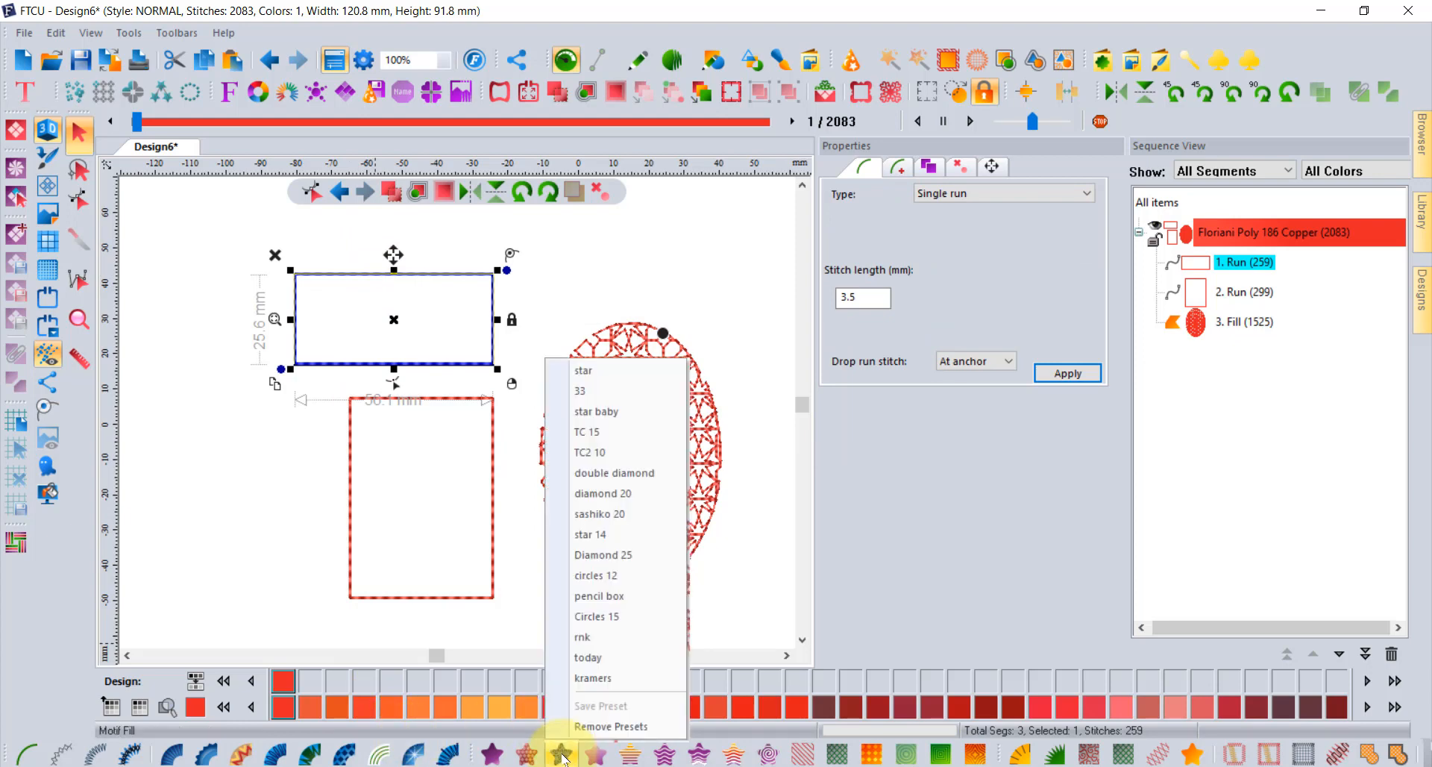
pyautogui.click(597, 659)
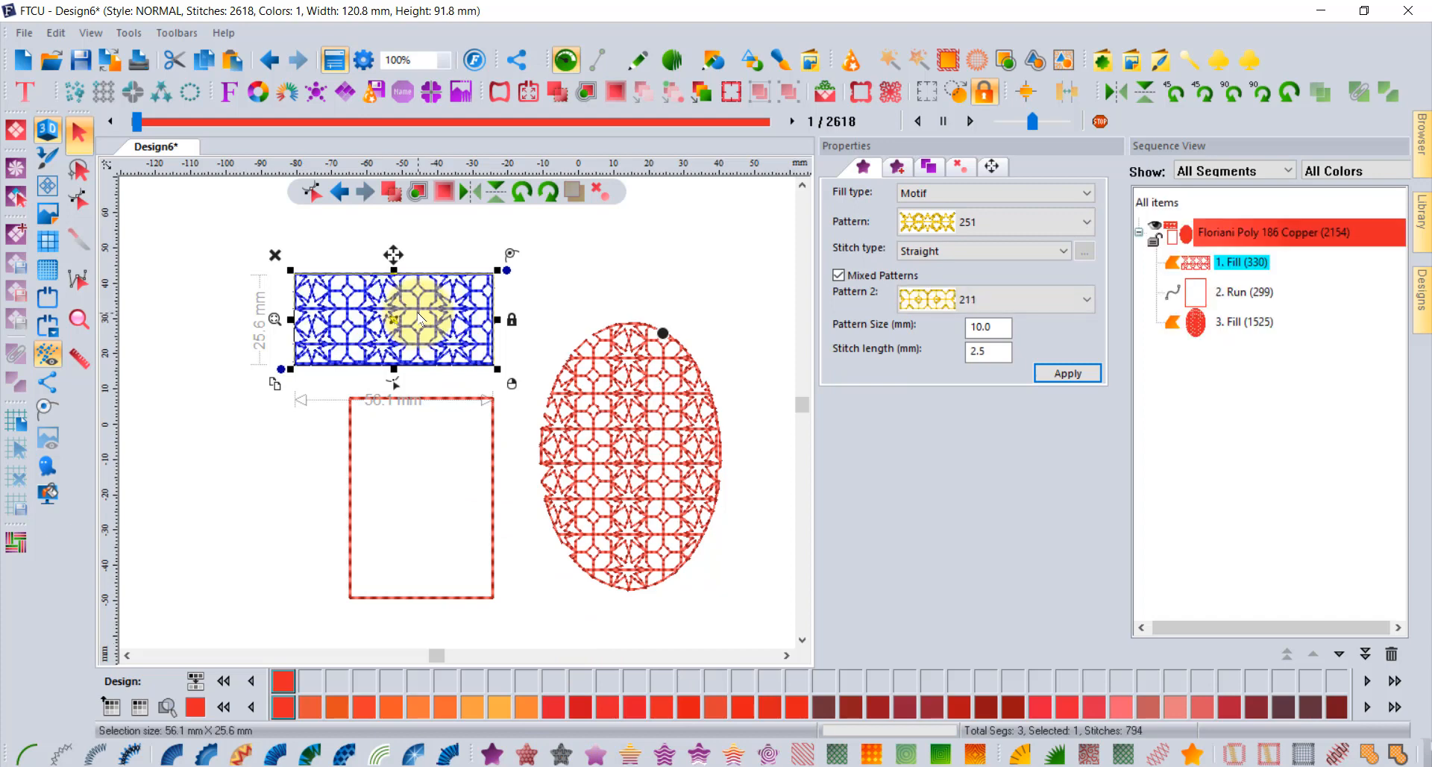
pyautogui.click(594, 261)
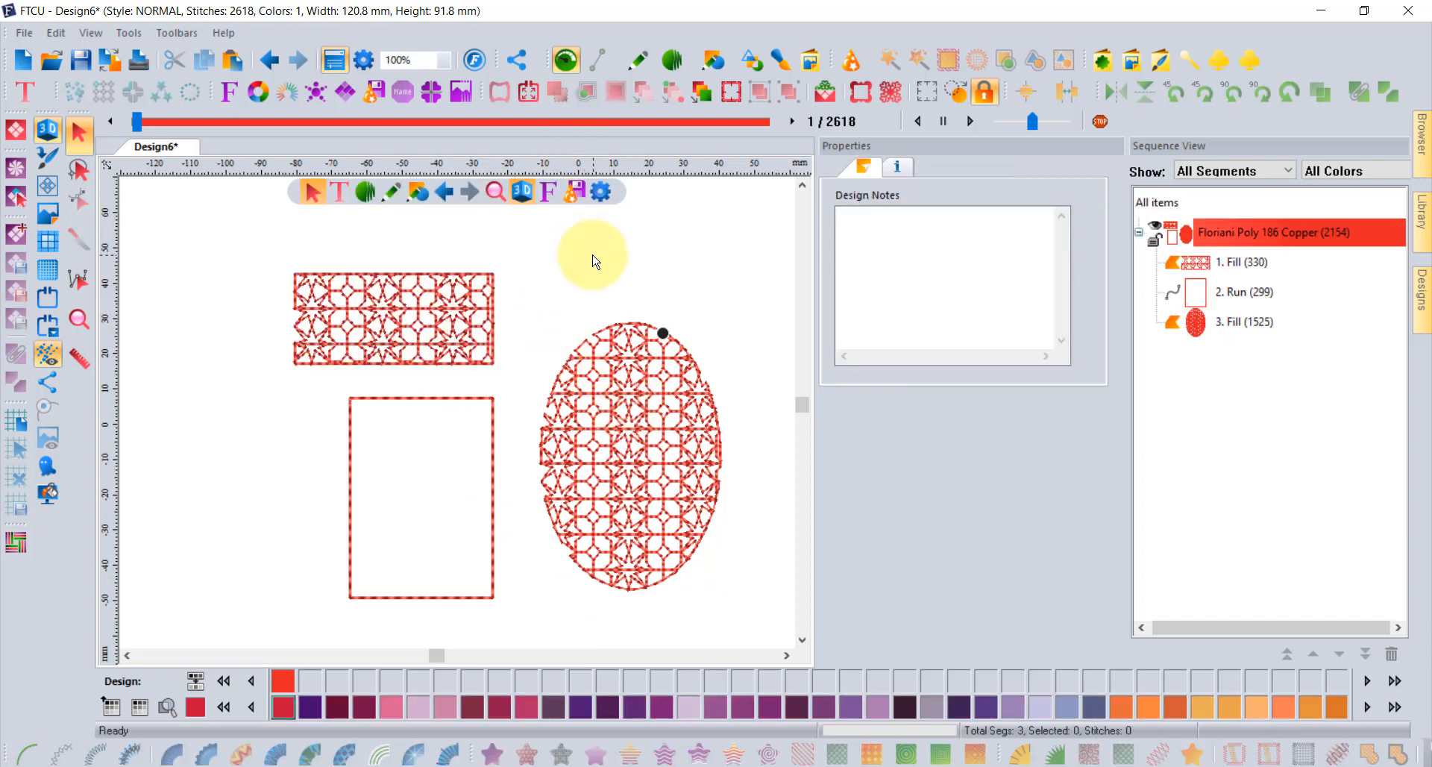
pyautogui.click(493, 448)
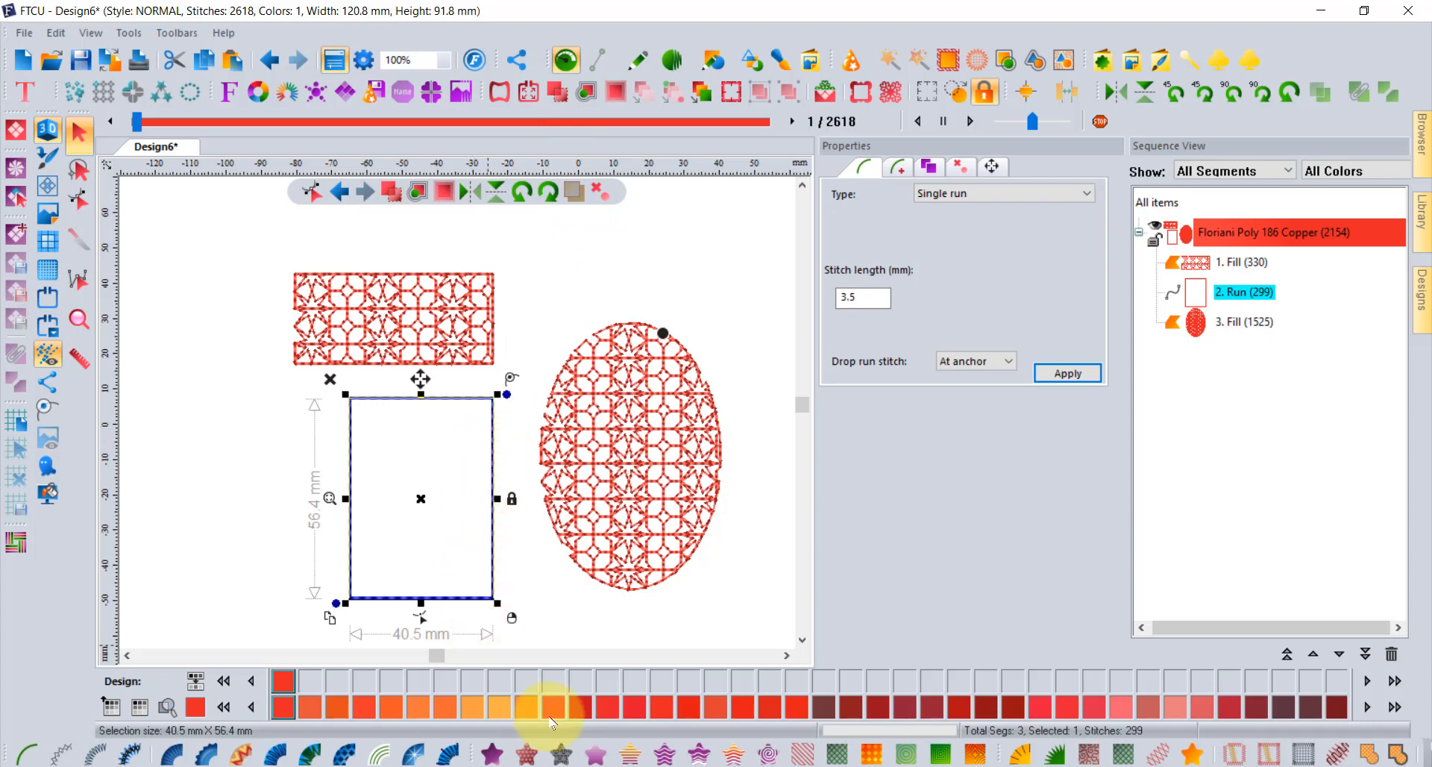
pyautogui.click(562, 754)
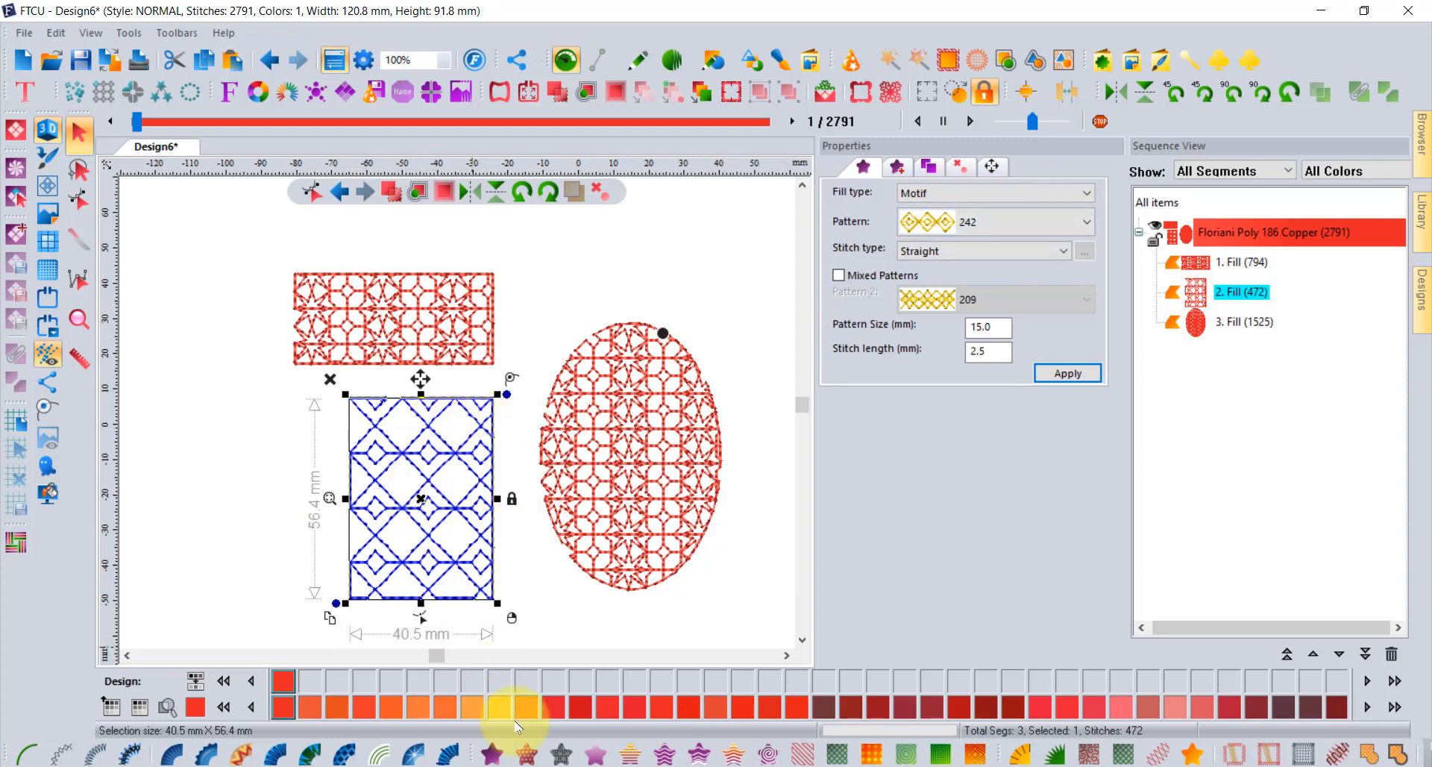
# - Remove the "today" preset from the motif fill presets and deselect the artwork
pyautogui.click(559, 755)
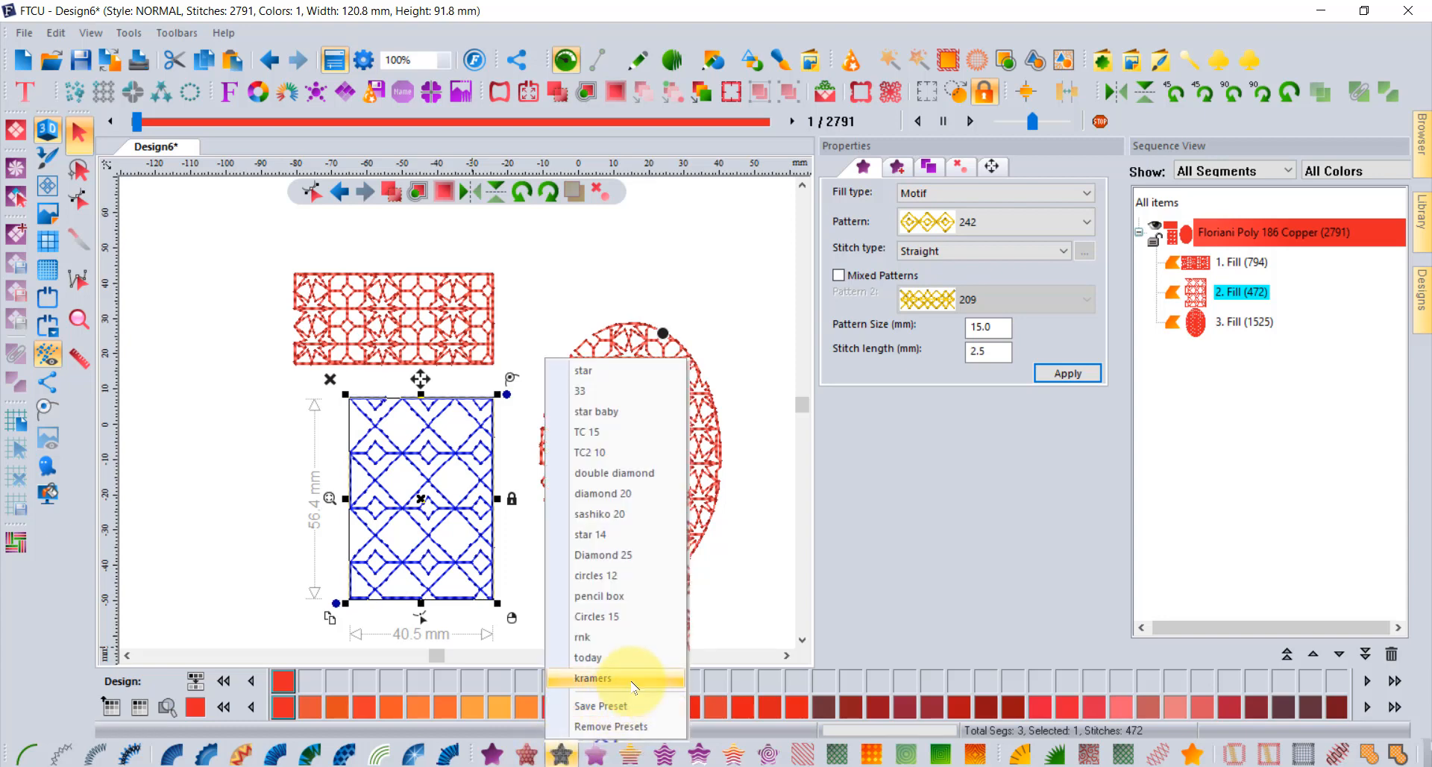
pyautogui.click(623, 727)
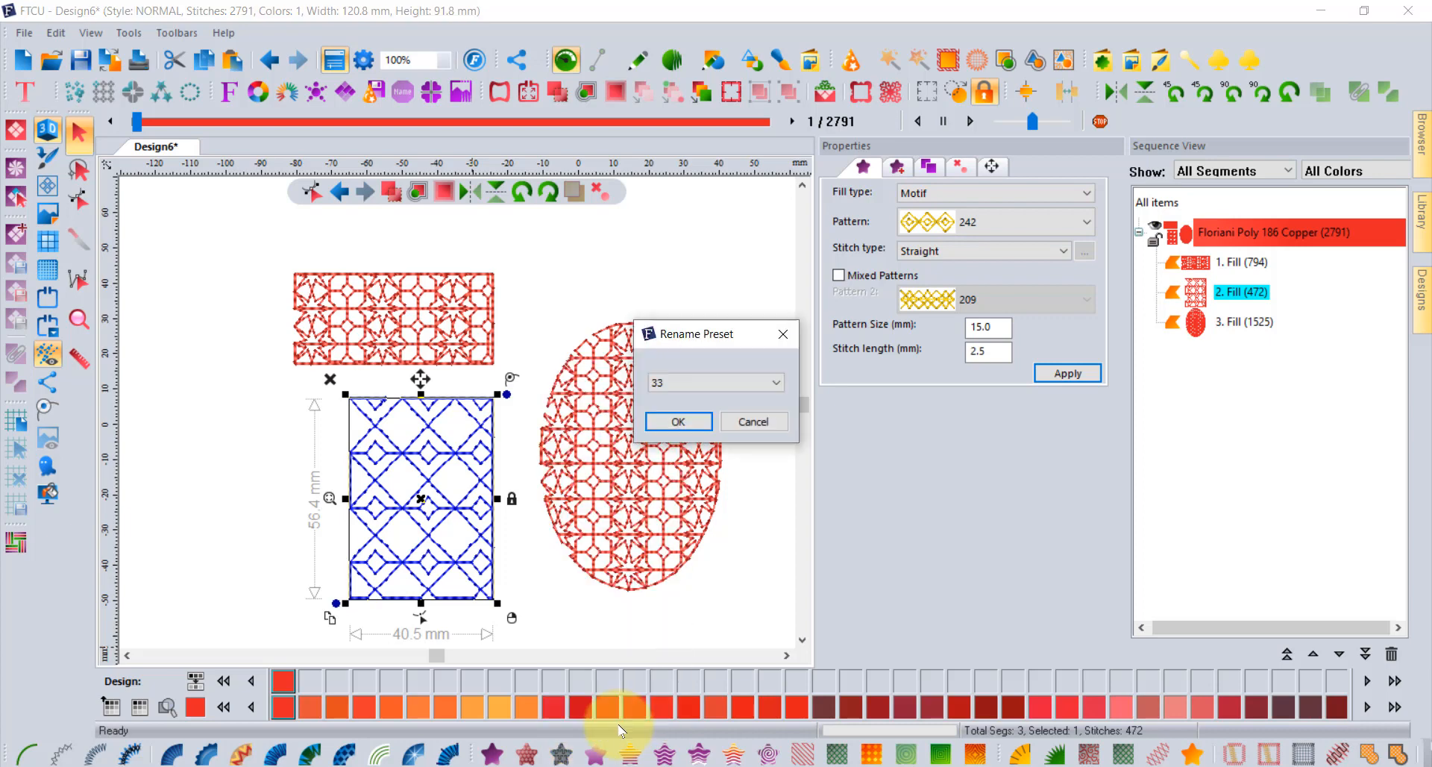
pyautogui.click(694, 384)
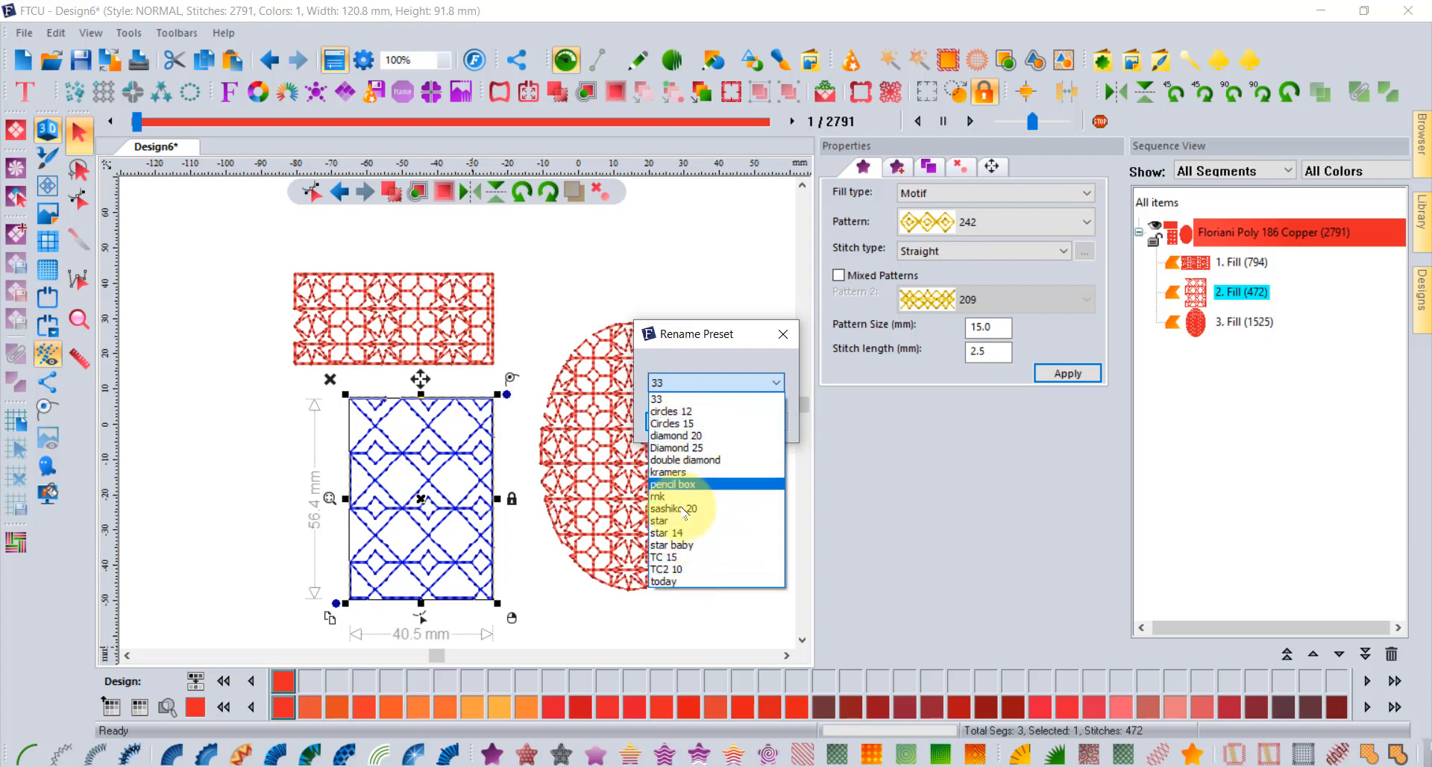
pyautogui.click(663, 581)
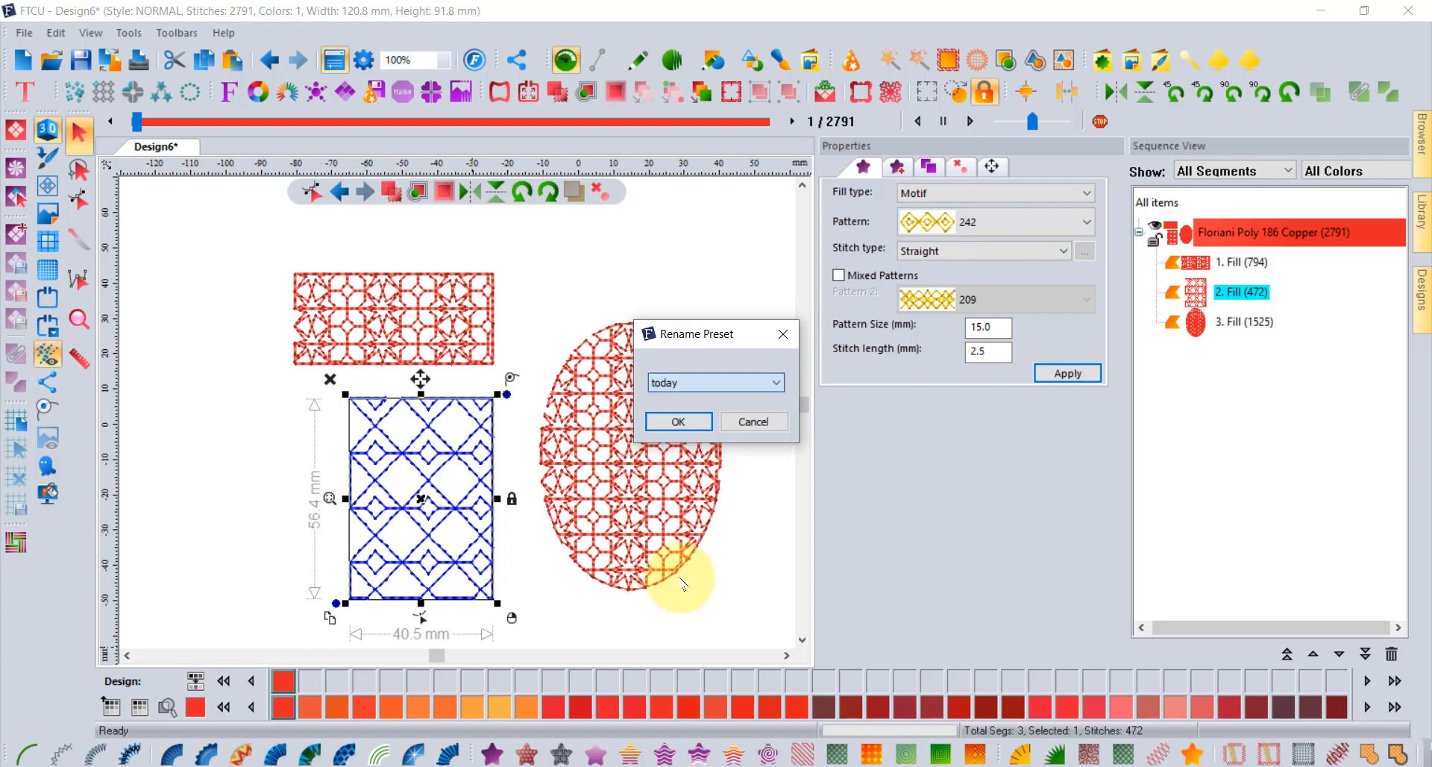
pyautogui.click(678, 422)
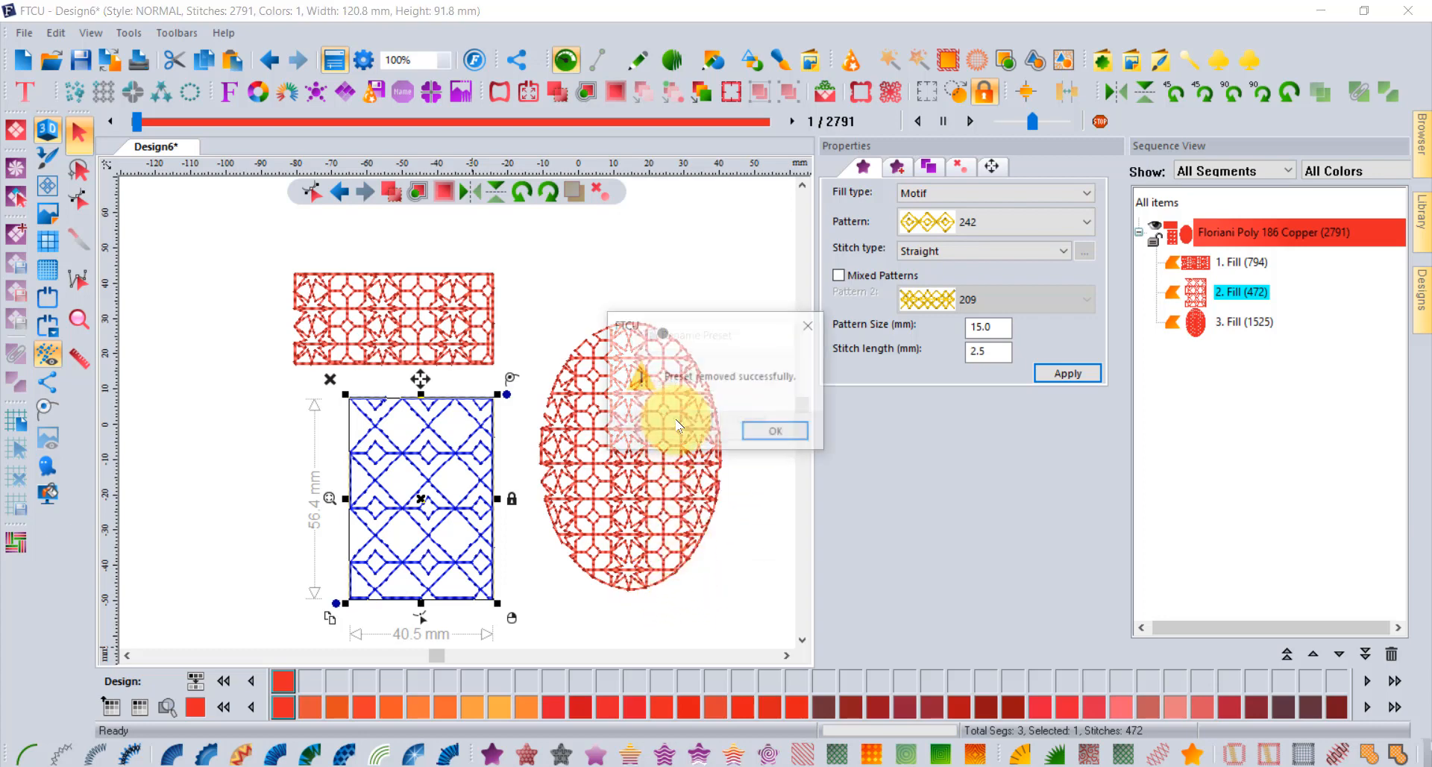
pyautogui.click(780, 433)
pyautogui.click(705, 270)
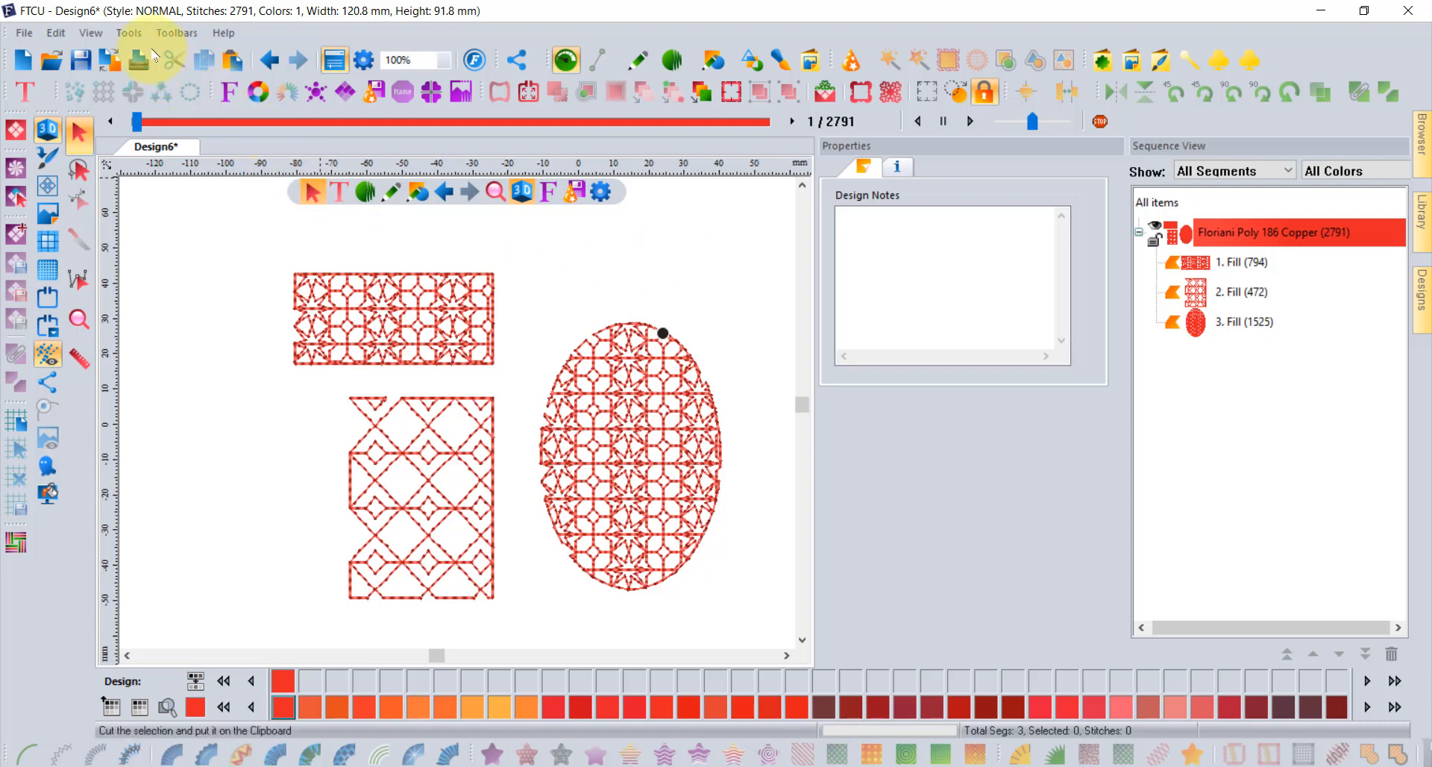
# - Open the preset export list and examine the available presets with their types and tools
pyautogui.click(128, 34)
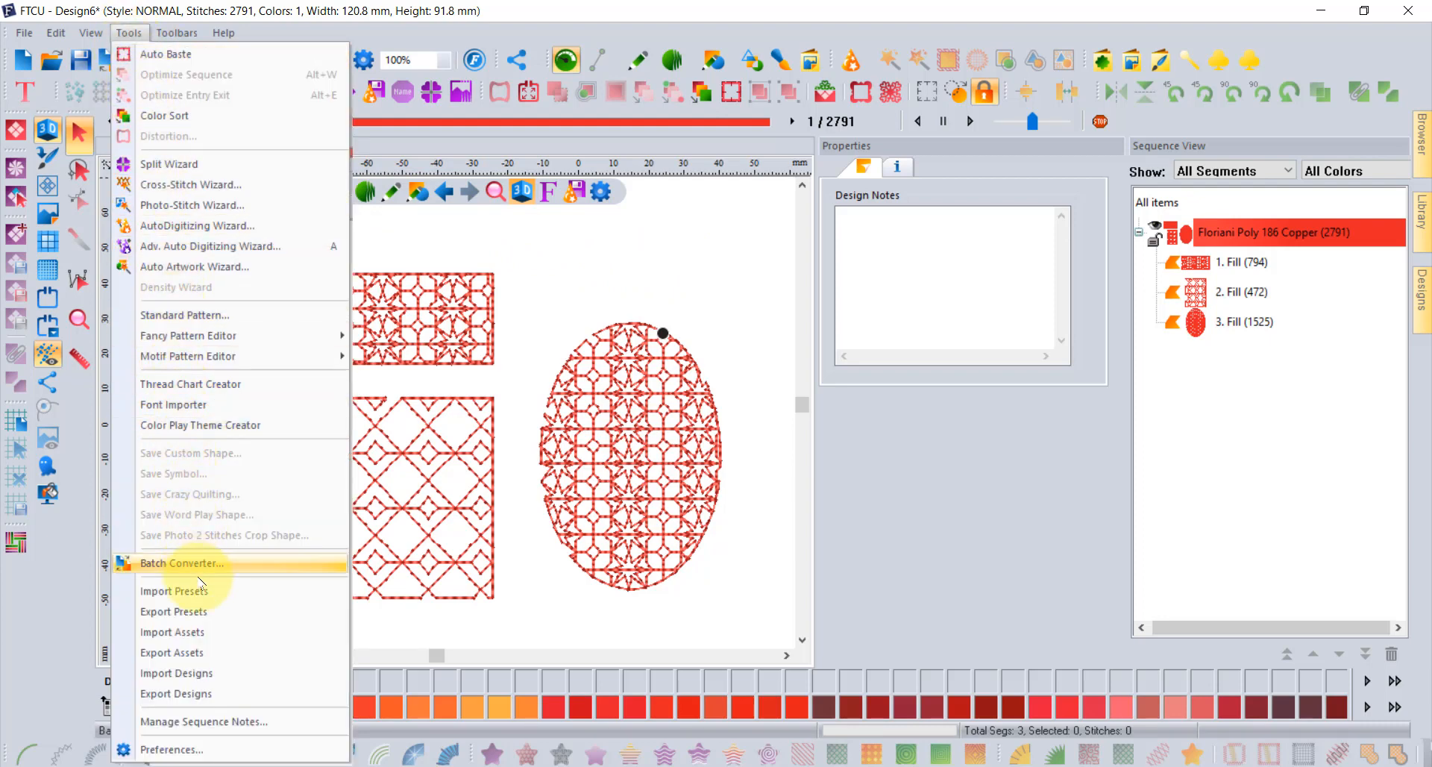
pyautogui.click(210, 616)
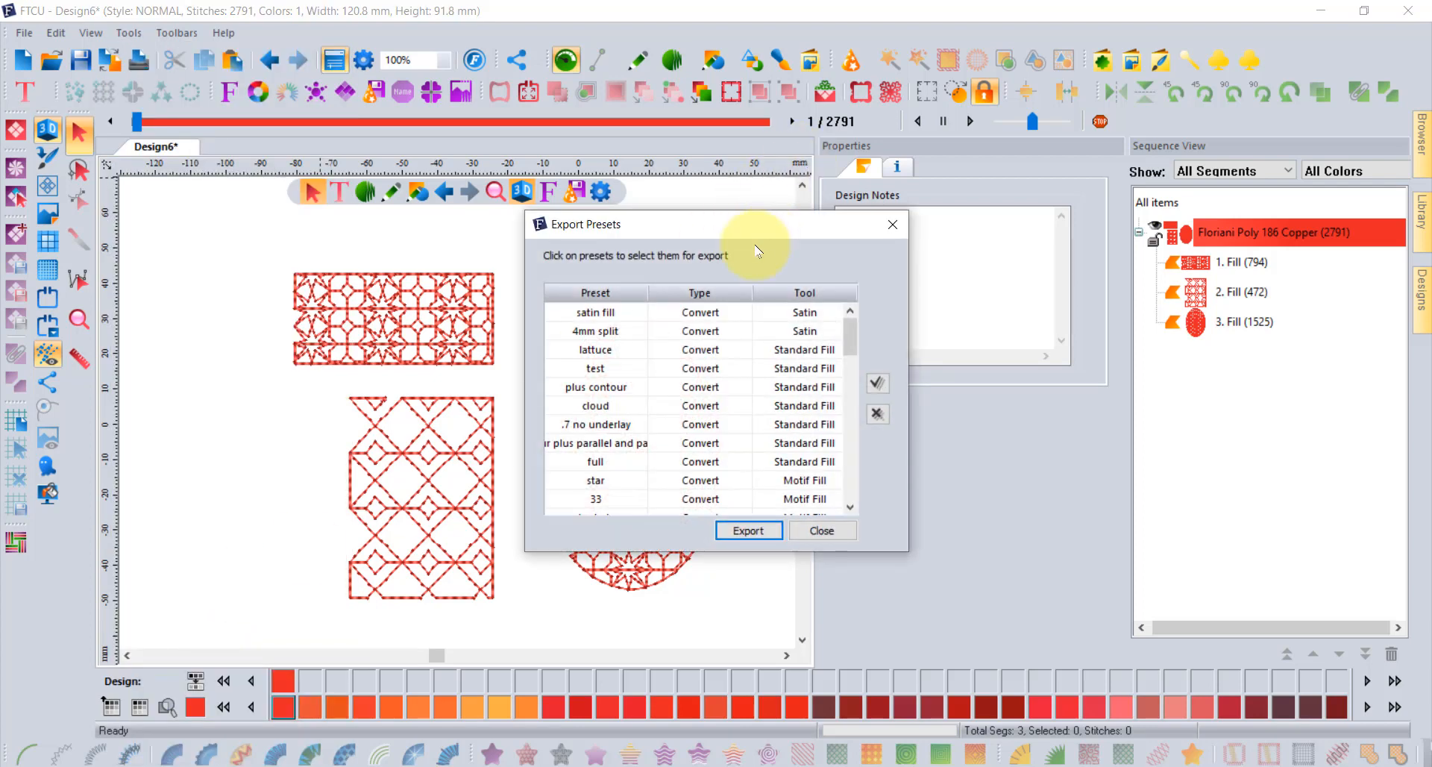
pyautogui.moveTo(758, 229); pyautogui.dragTo(501, 153)
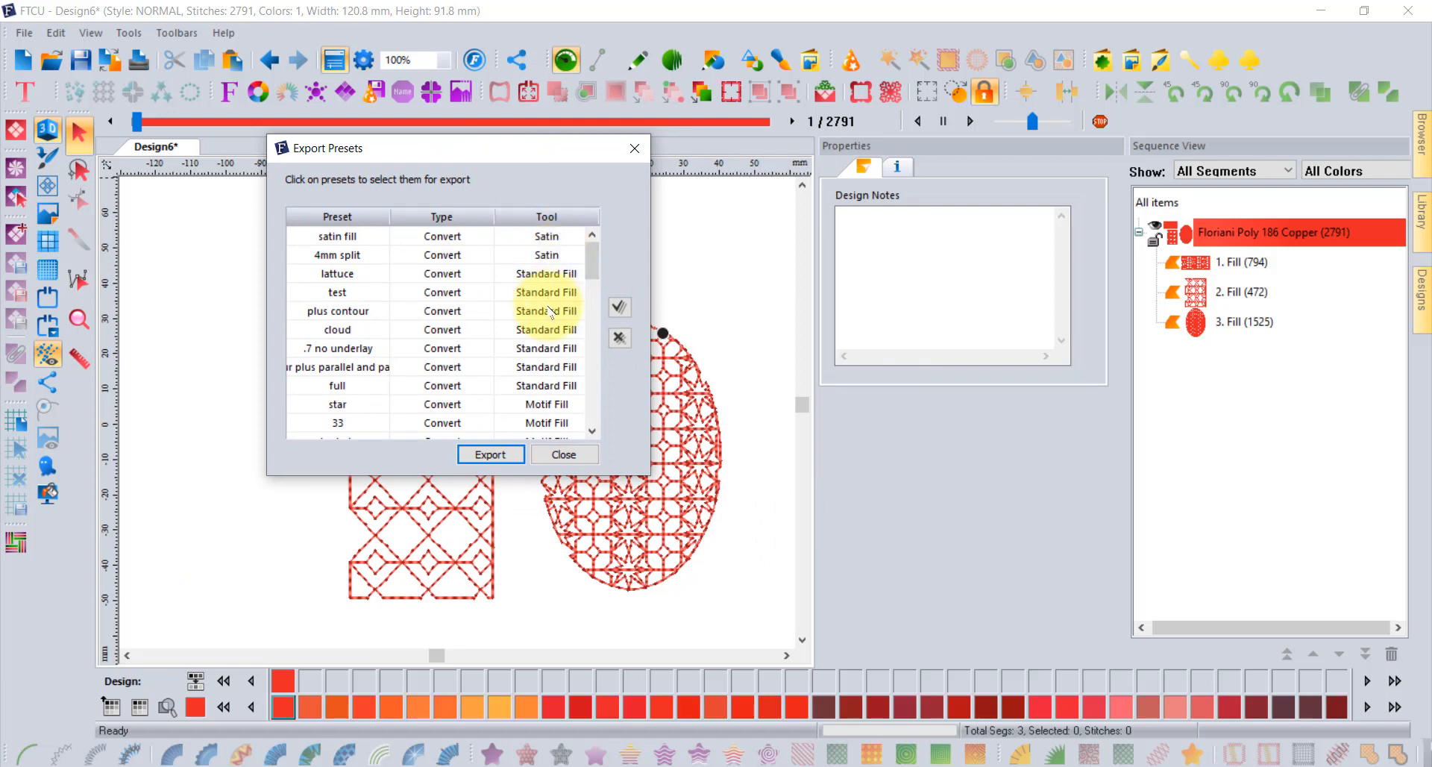
pyautogui.scroll(-1, 560, 339)
pyautogui.scroll(-5, 561, 358)
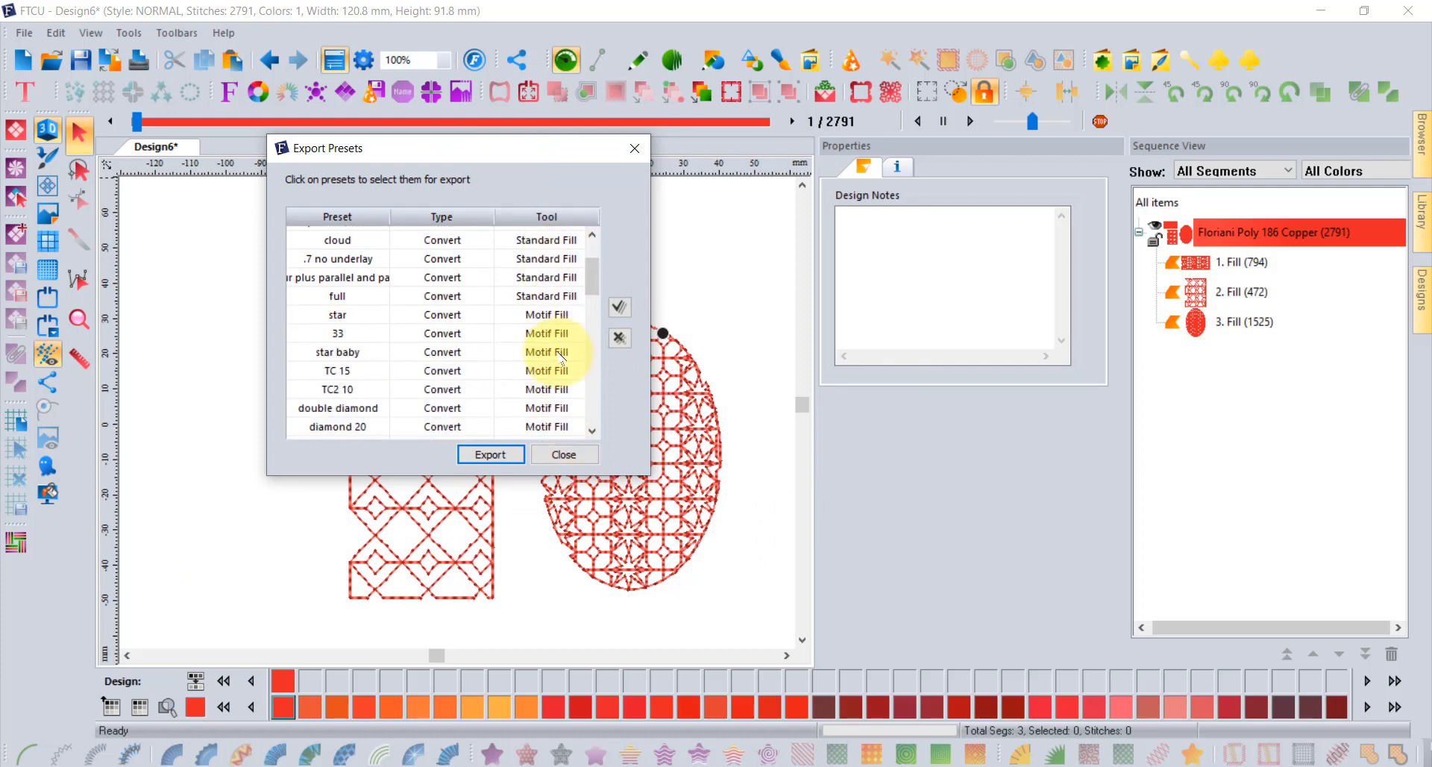
pyautogui.scroll(-4, 566, 380)
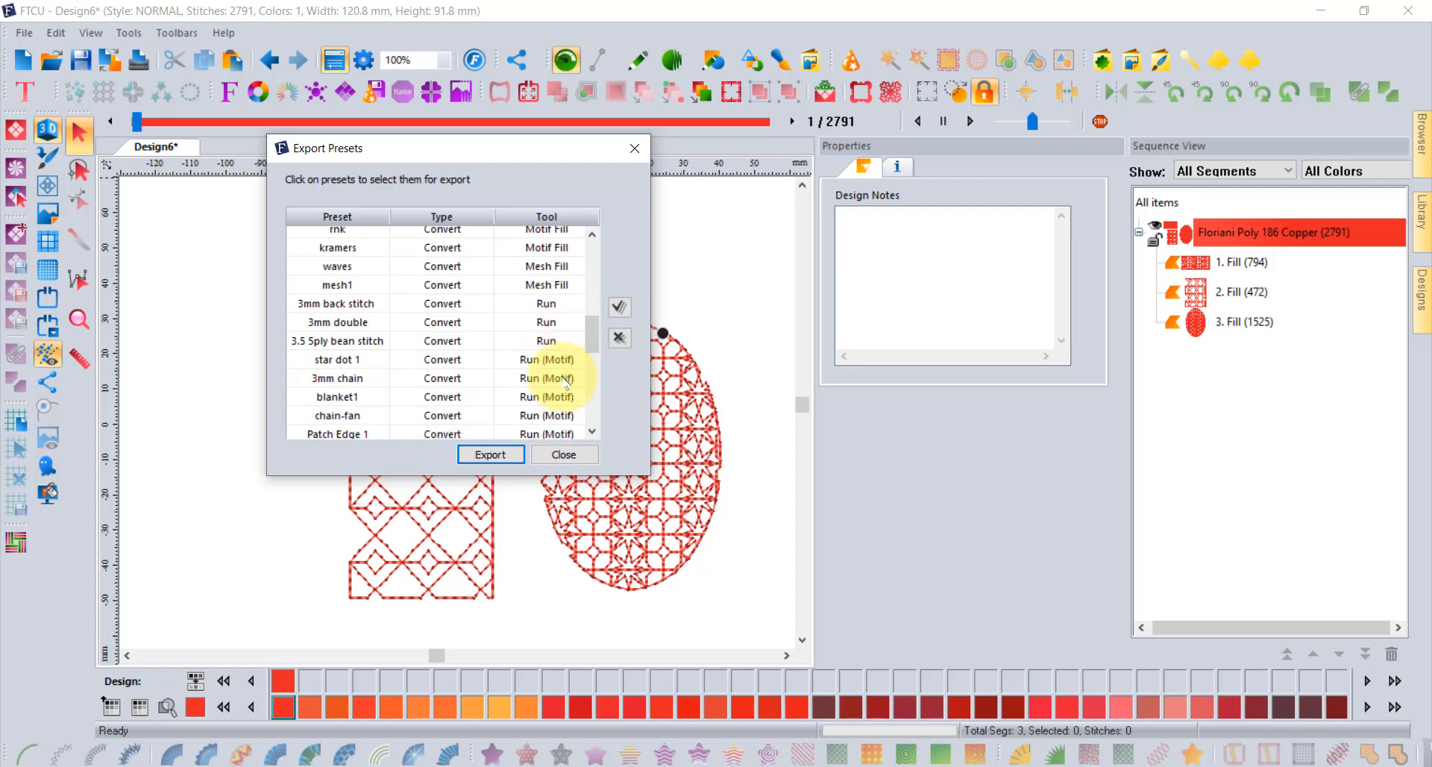
pyautogui.scroll(-4, 552, 342)
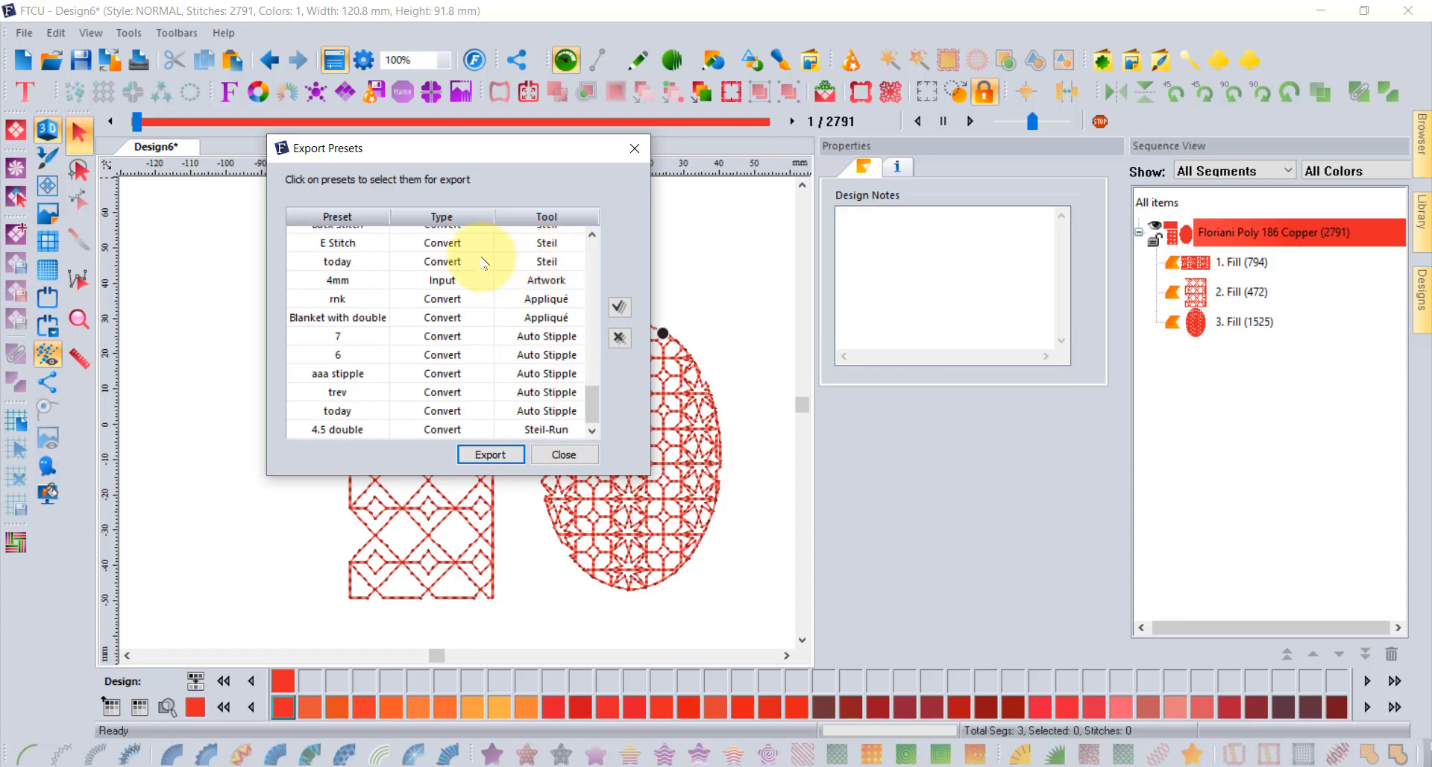
pyautogui.scroll(10, 340, 252)
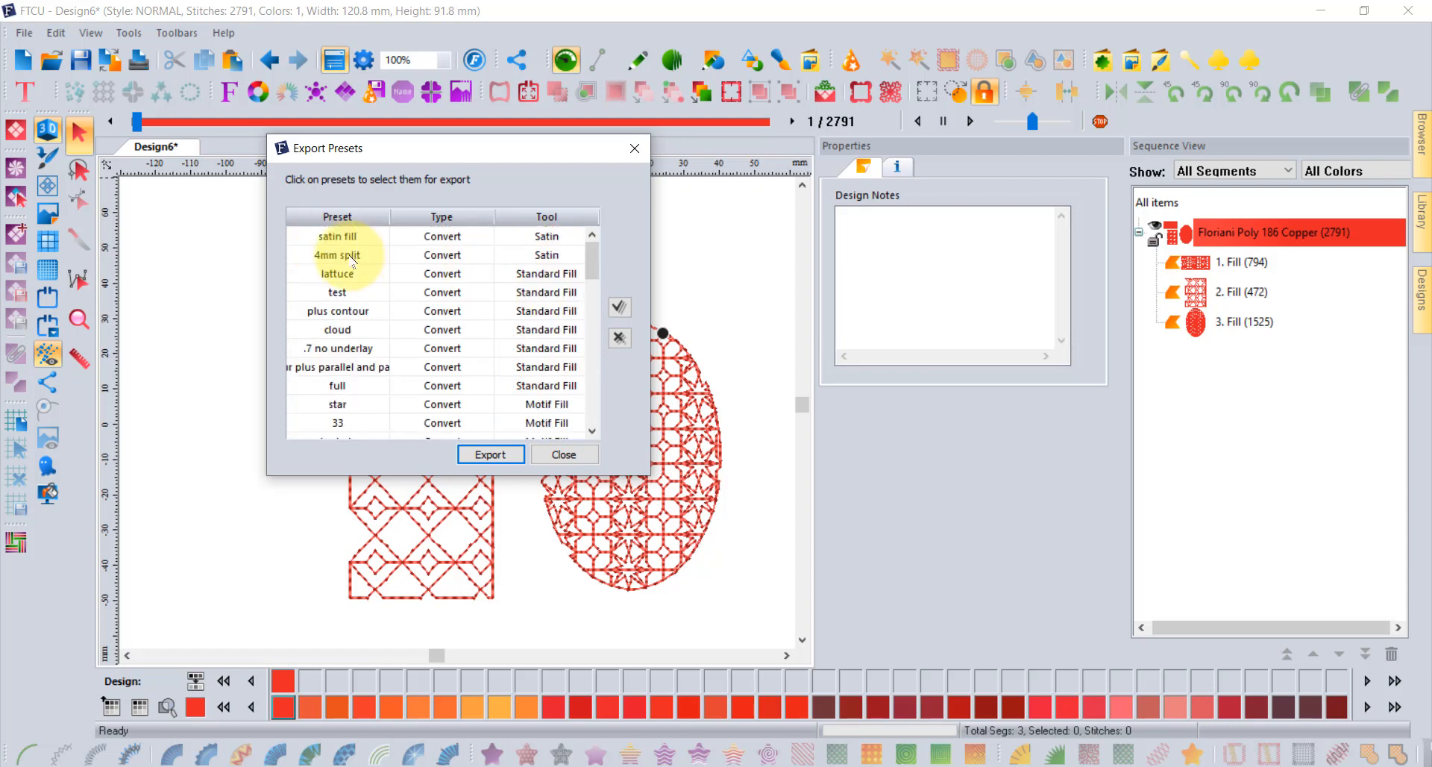
# - Select the "4mm split" preset, extend the selection to all presets, and clear the whole selection
pyautogui.click(352, 257)
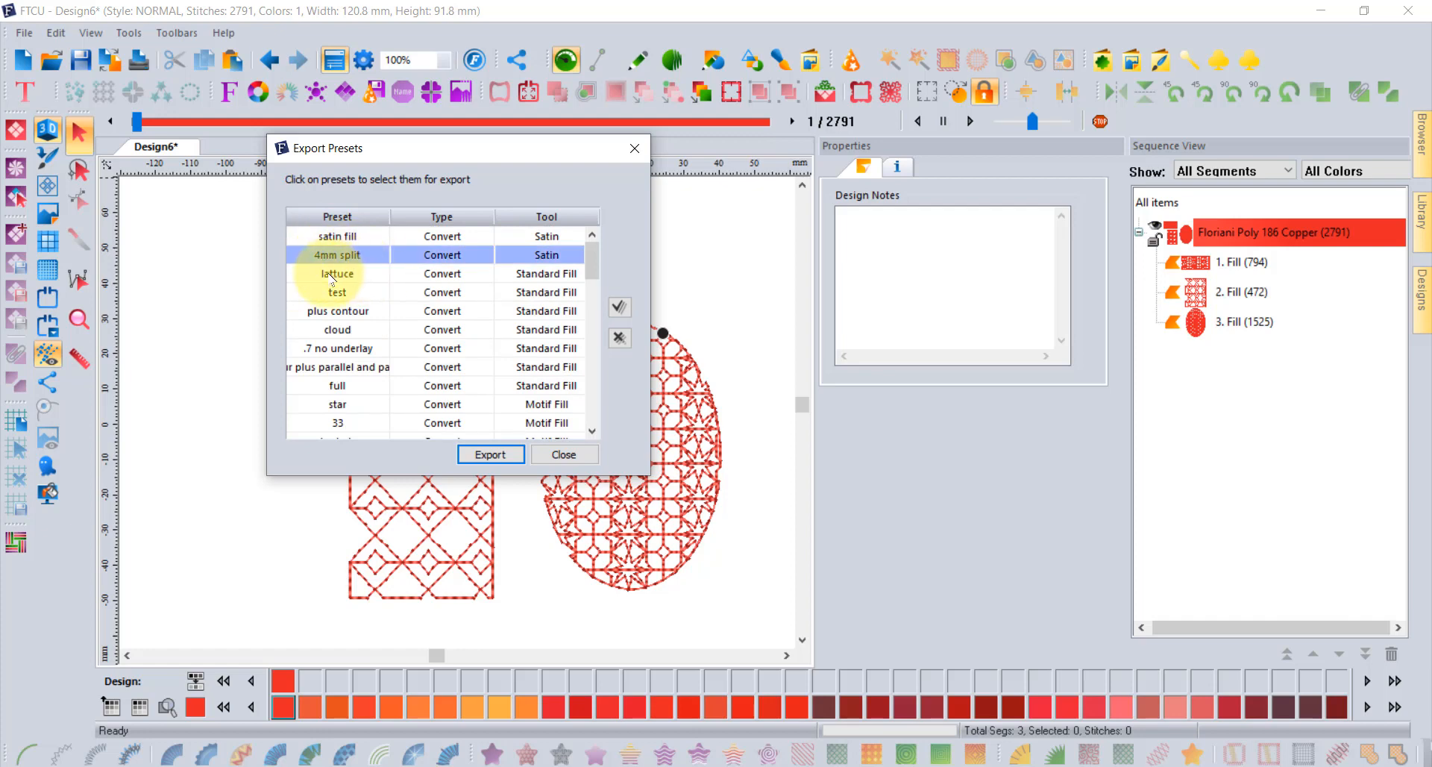
pyautogui.click(619, 307)
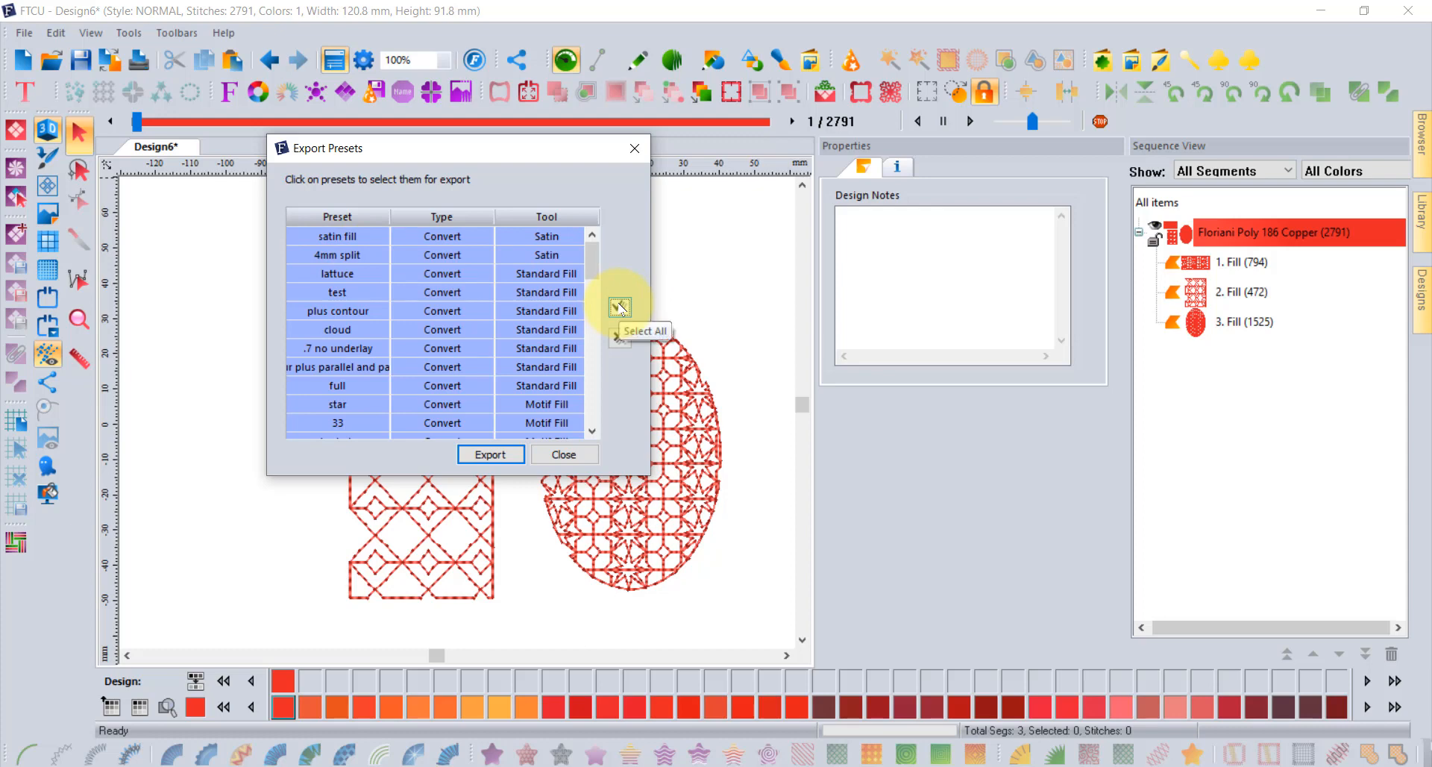
pyautogui.click(619, 340)
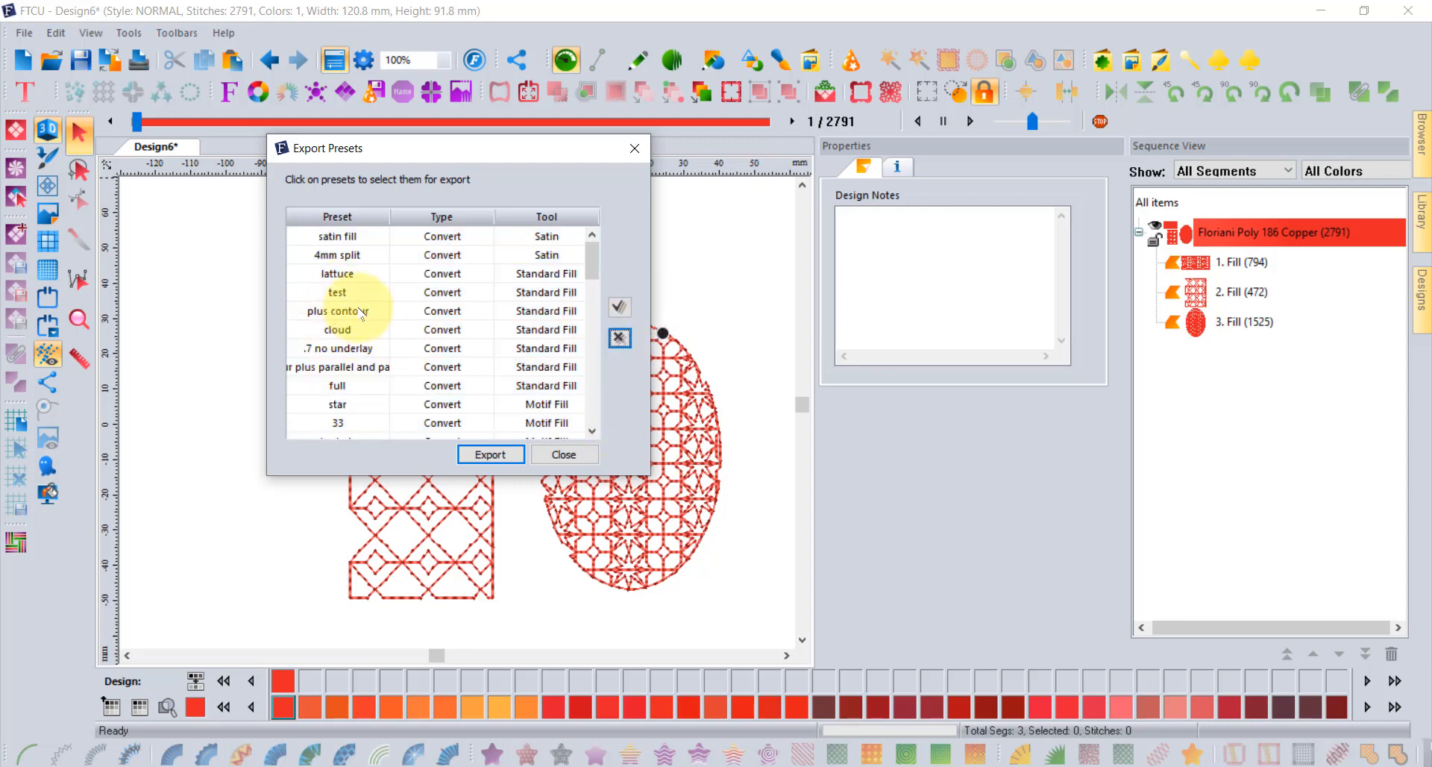
# - Select the "full" standard fill preset and start its export, cancelling at the choice of file location
pyautogui.scroll(-1, 361, 312)
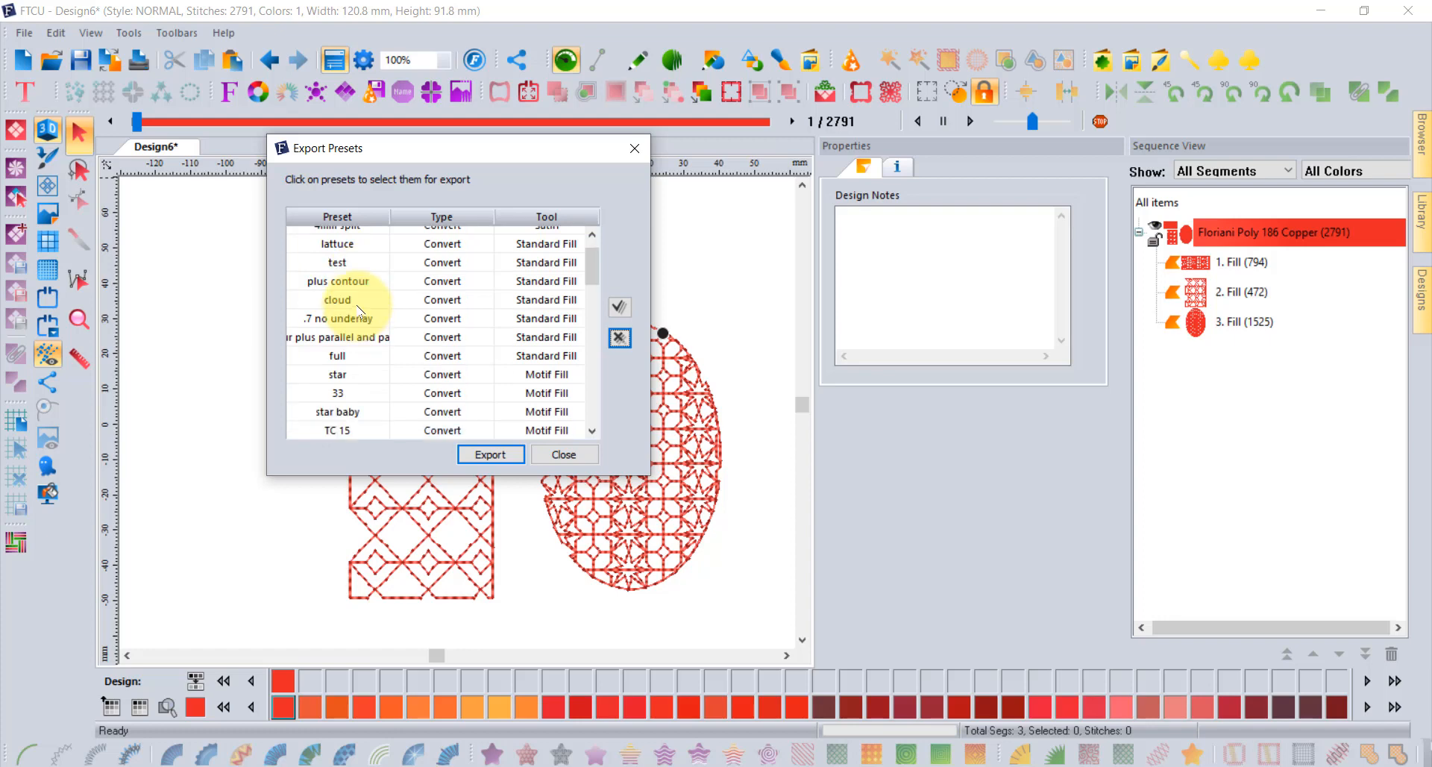
pyautogui.scroll(-3, 358, 307)
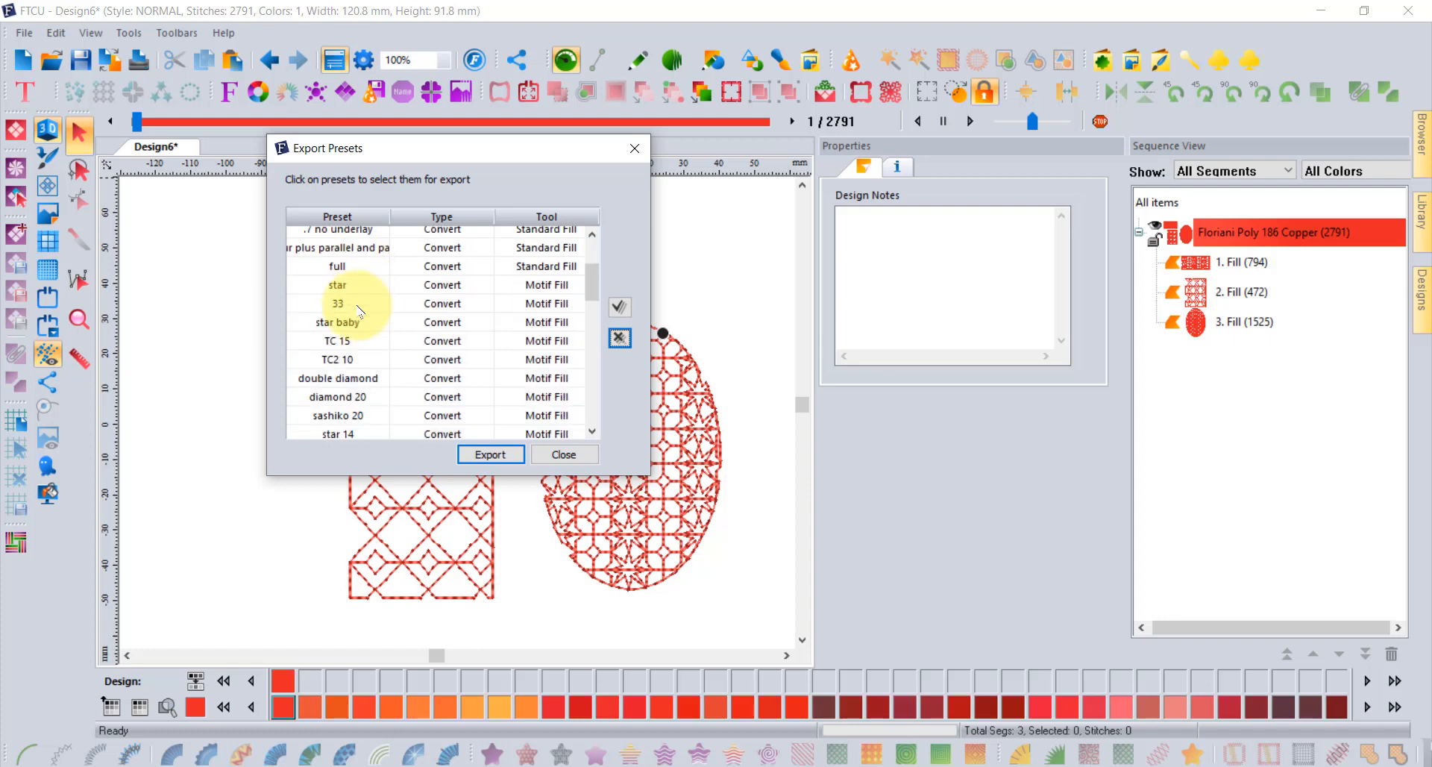
pyautogui.scroll(-1, 361, 328)
pyautogui.scroll(5, 348, 350)
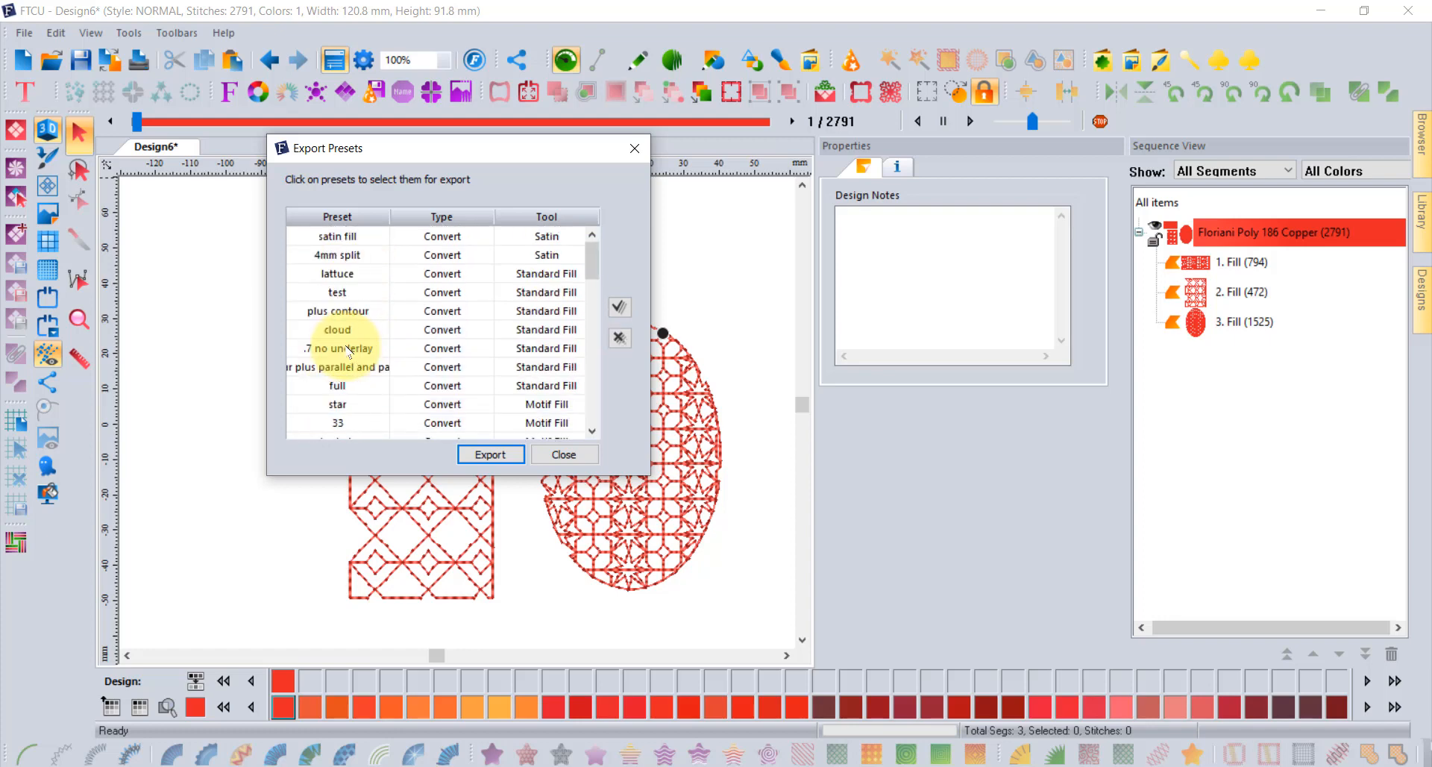
pyautogui.click(337, 386)
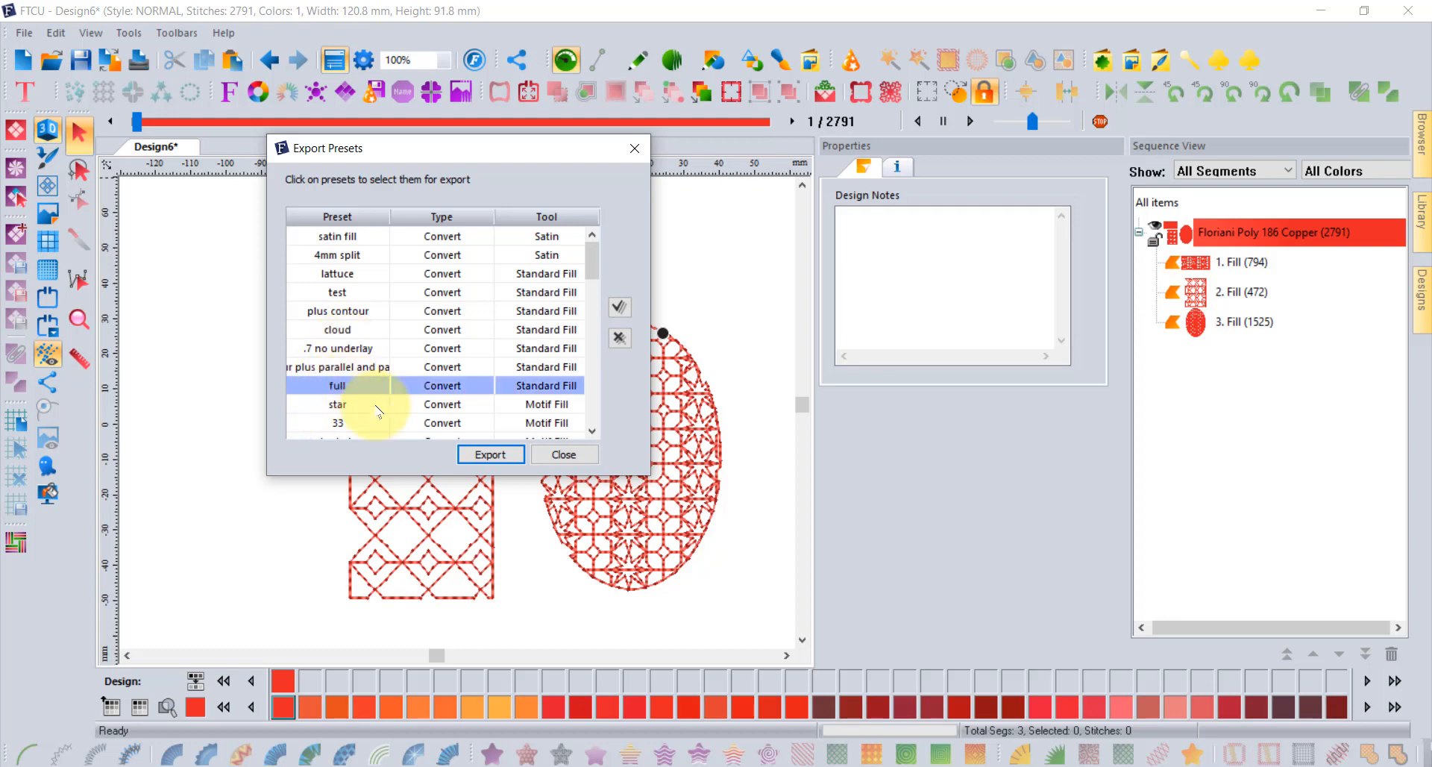
pyautogui.click(489, 457)
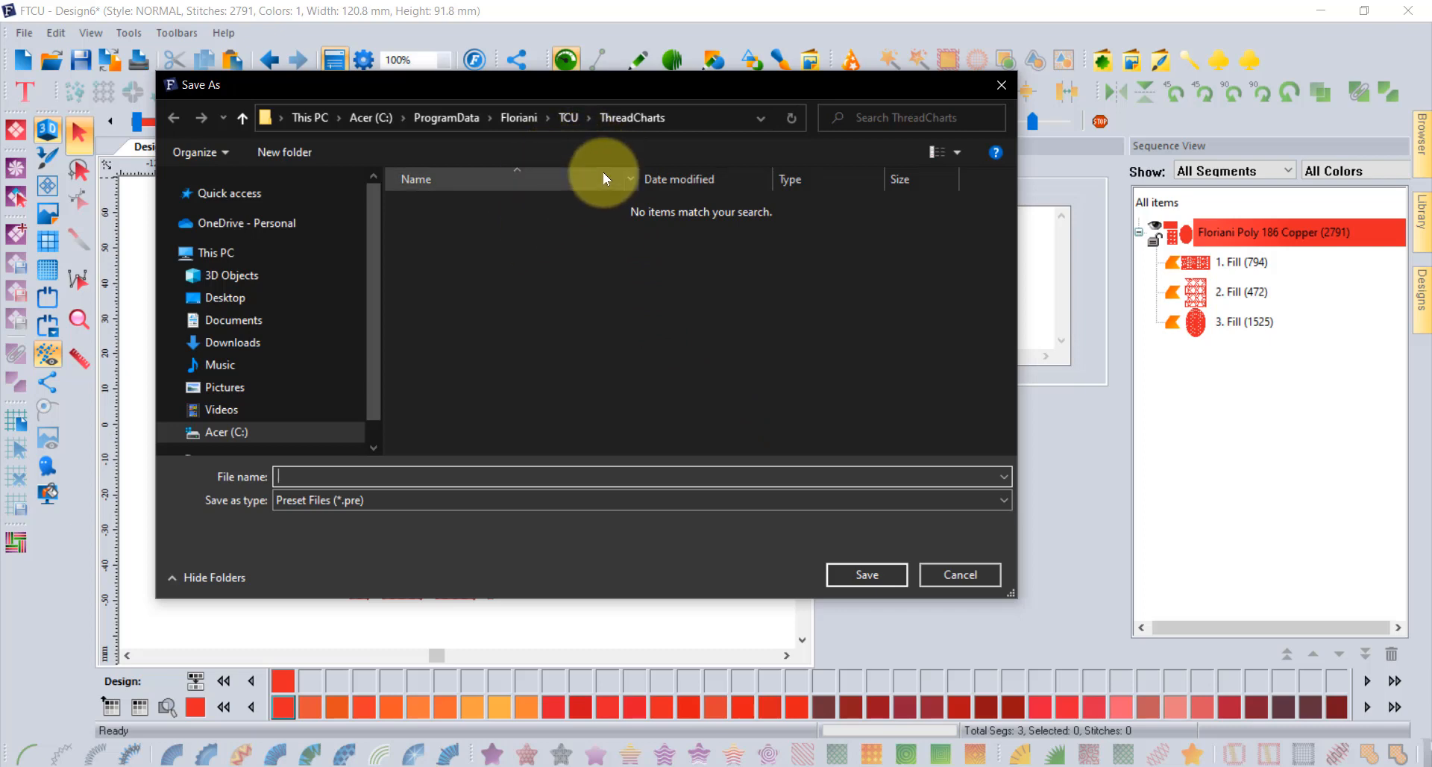
pyautogui.click(977, 570)
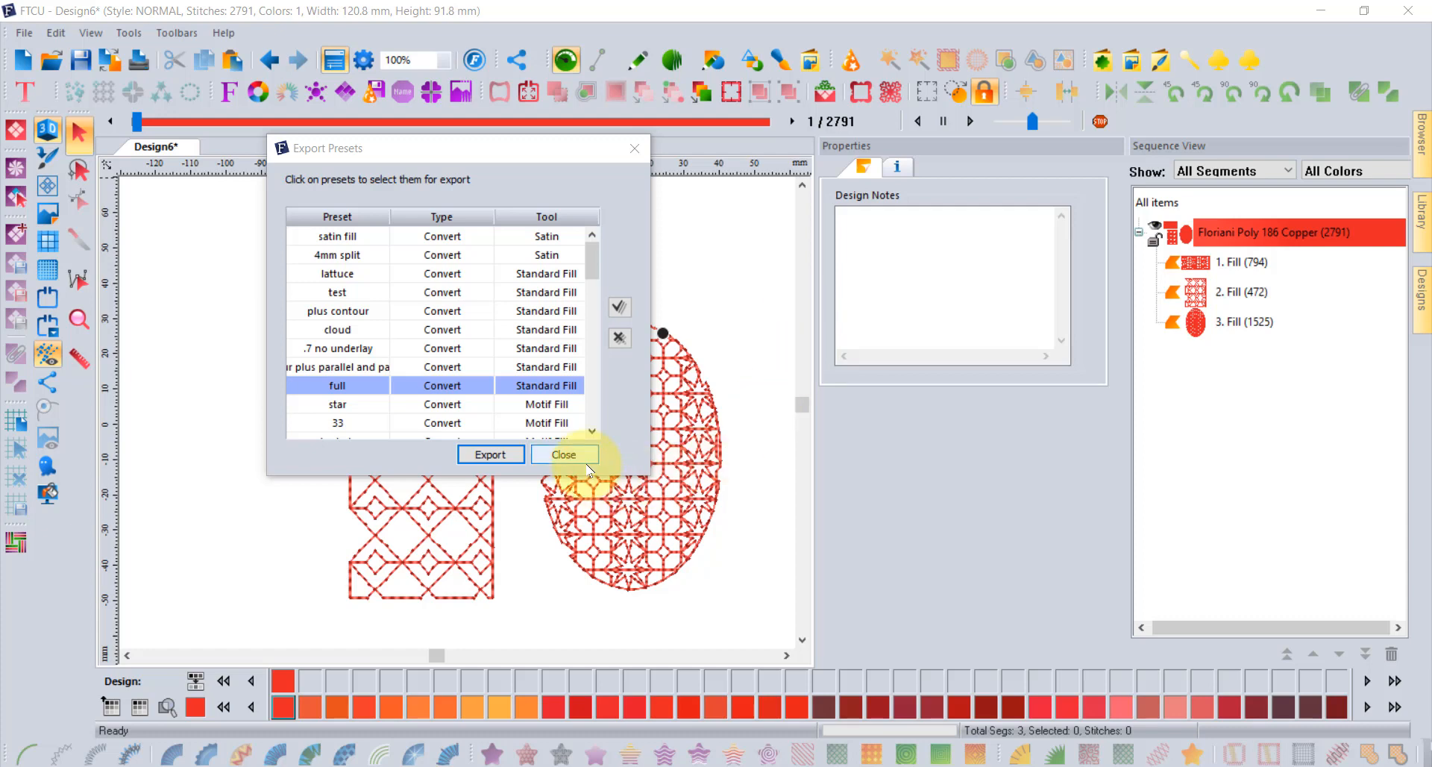
# - Restart the export of the "full" preset with Desktop as the destination, cancel the save and close the preset export
pyautogui.click(502, 455)
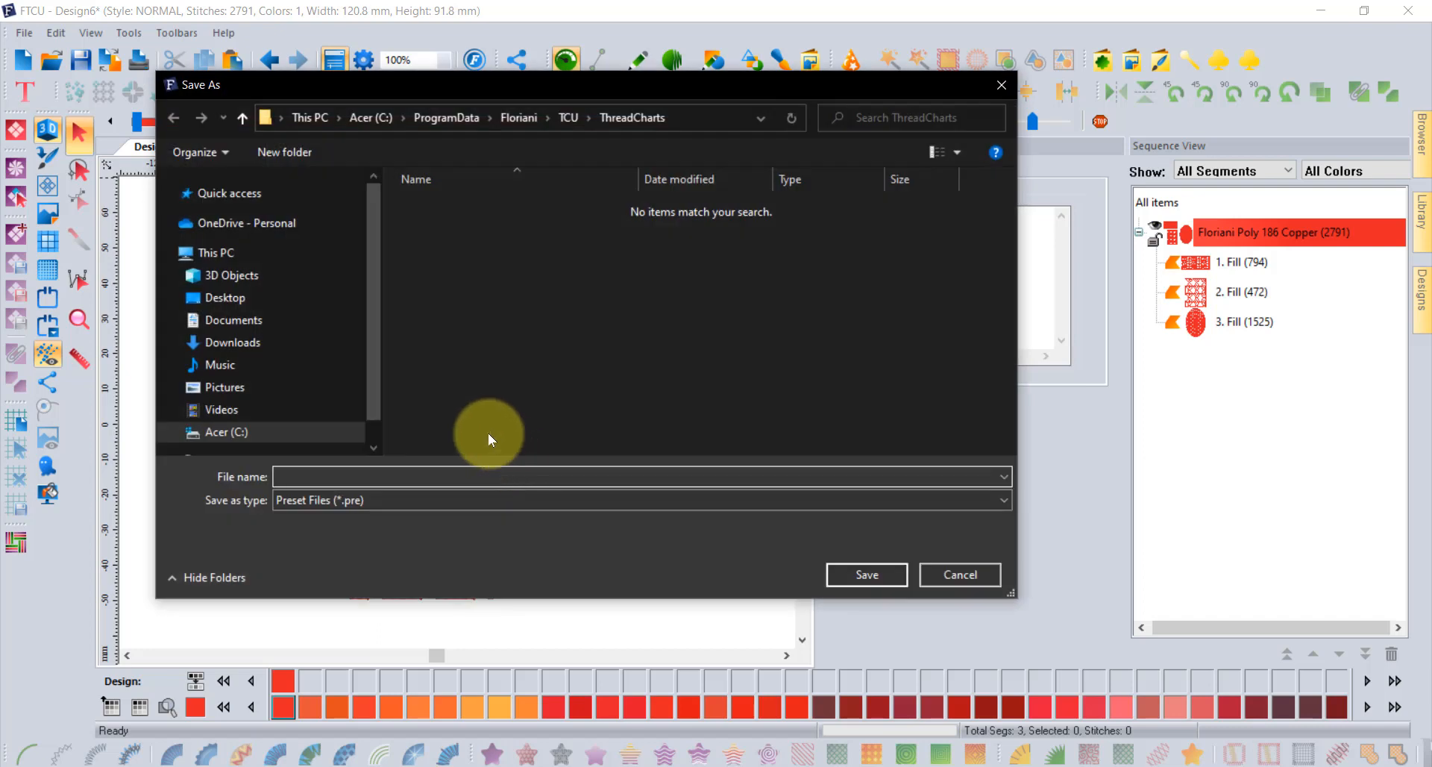
pyautogui.scroll(-1, 250, 324)
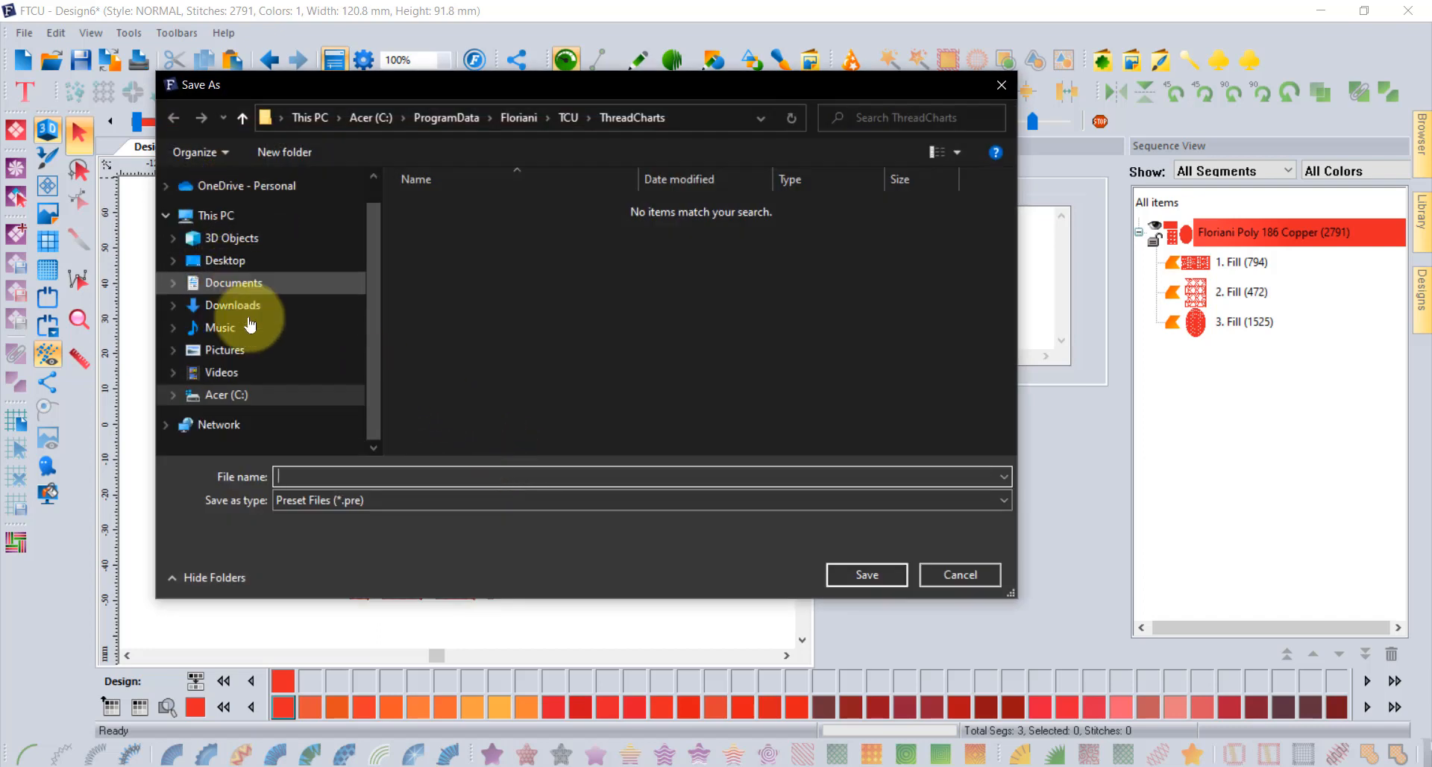
pyautogui.scroll(1, 250, 324)
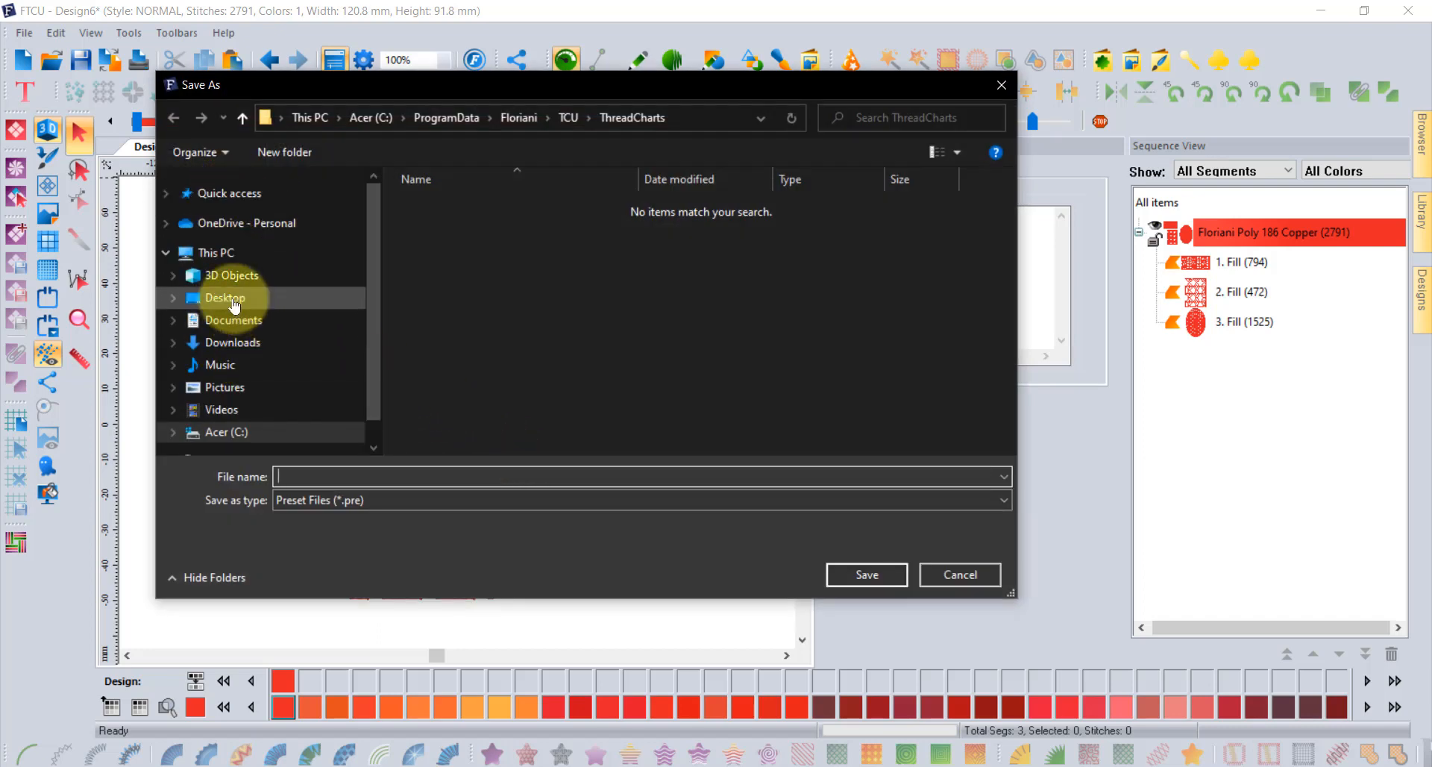
pyautogui.click(233, 300)
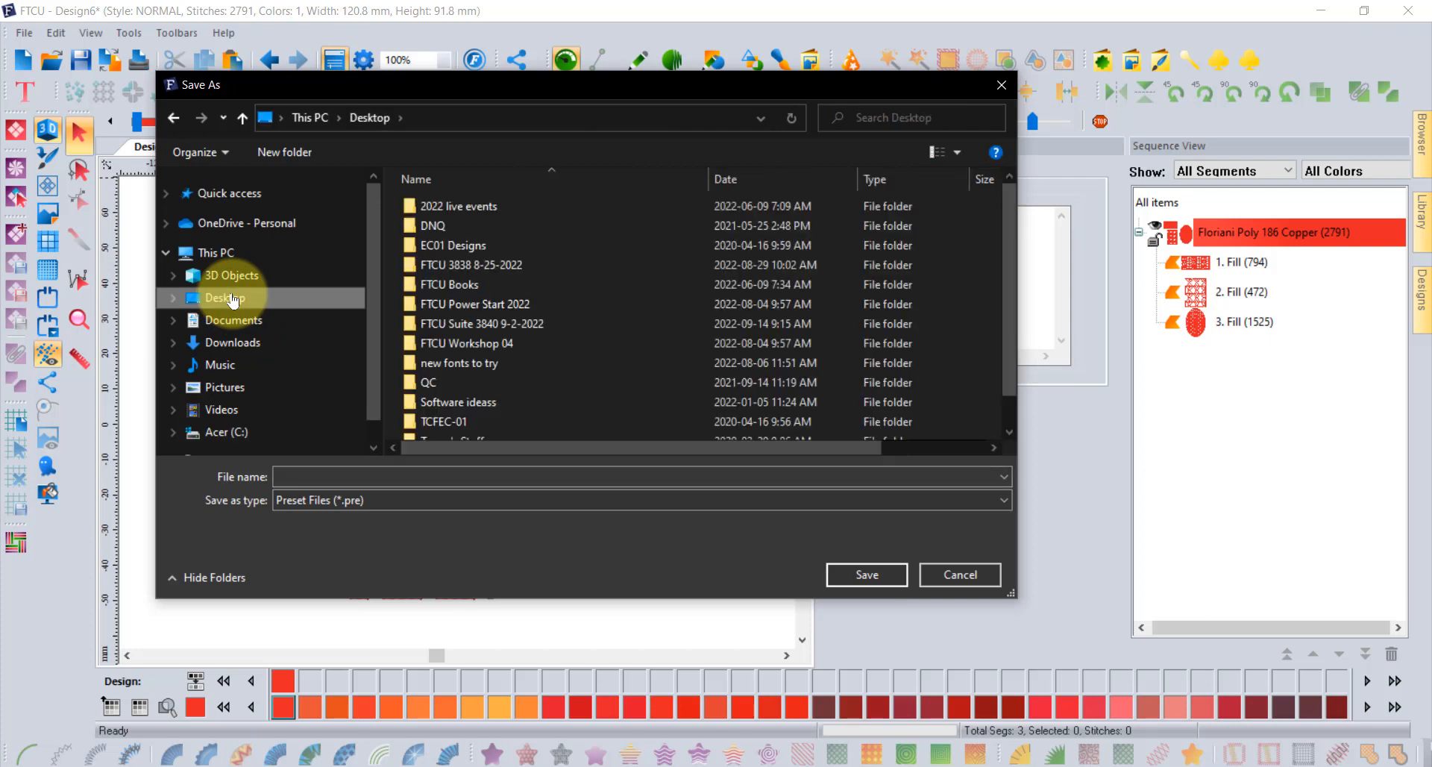
pyautogui.click(962, 575)
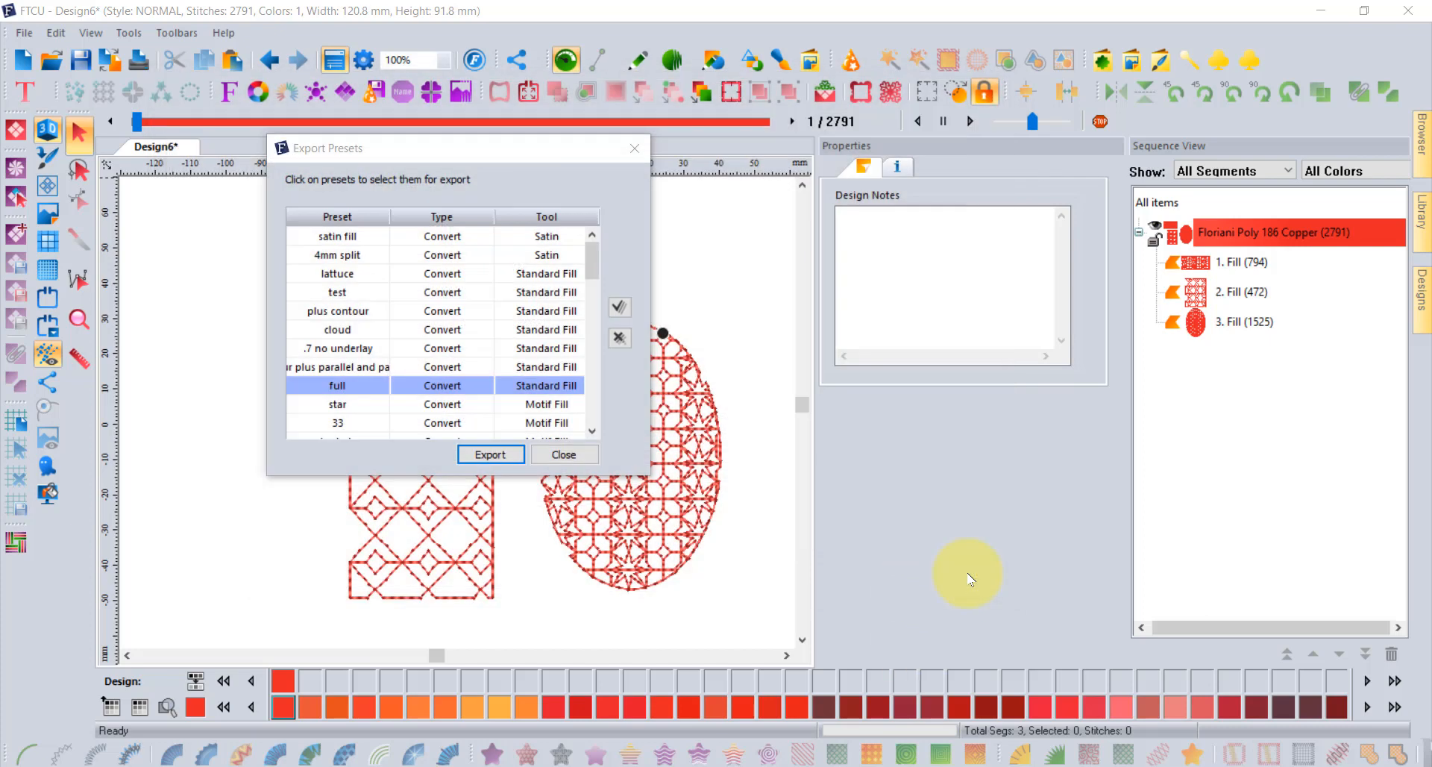
pyautogui.click(573, 452)
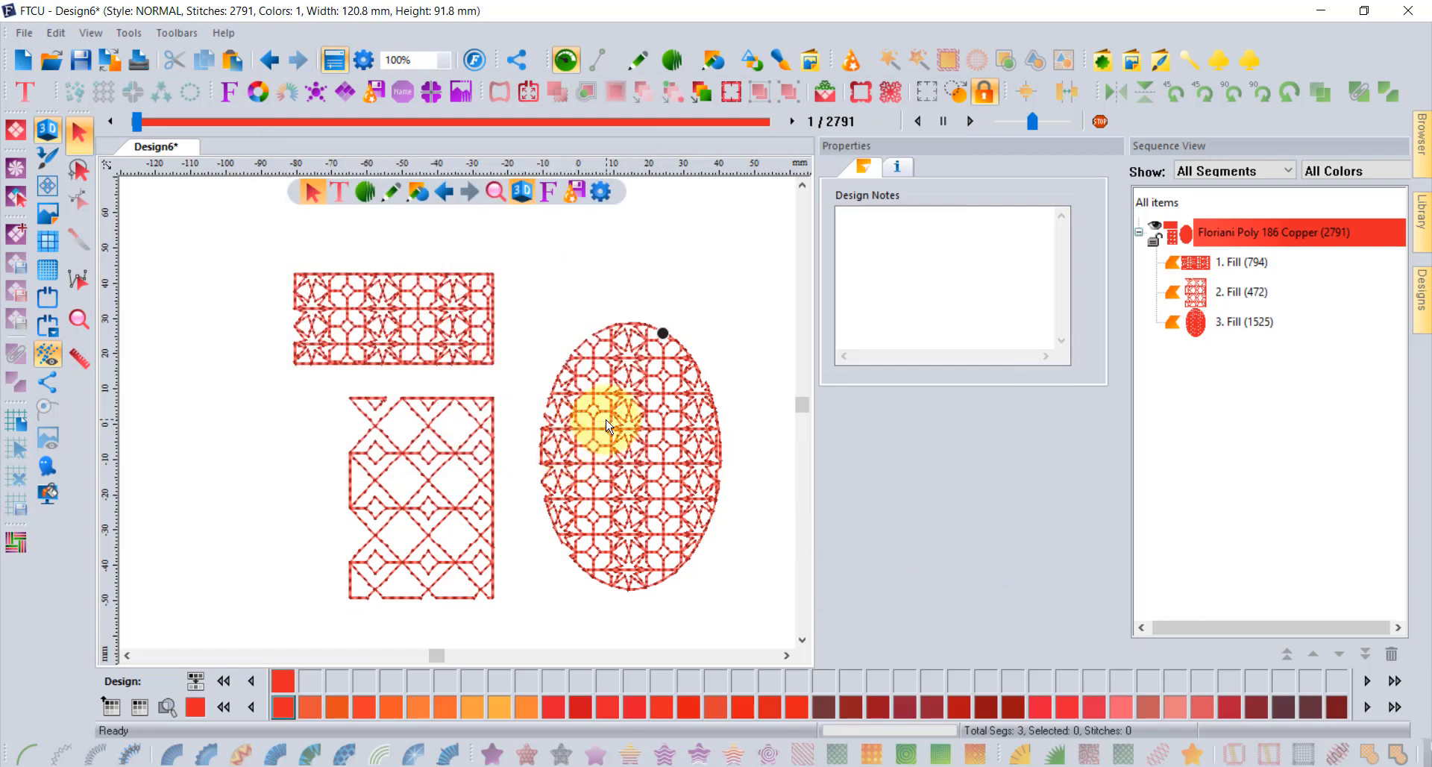